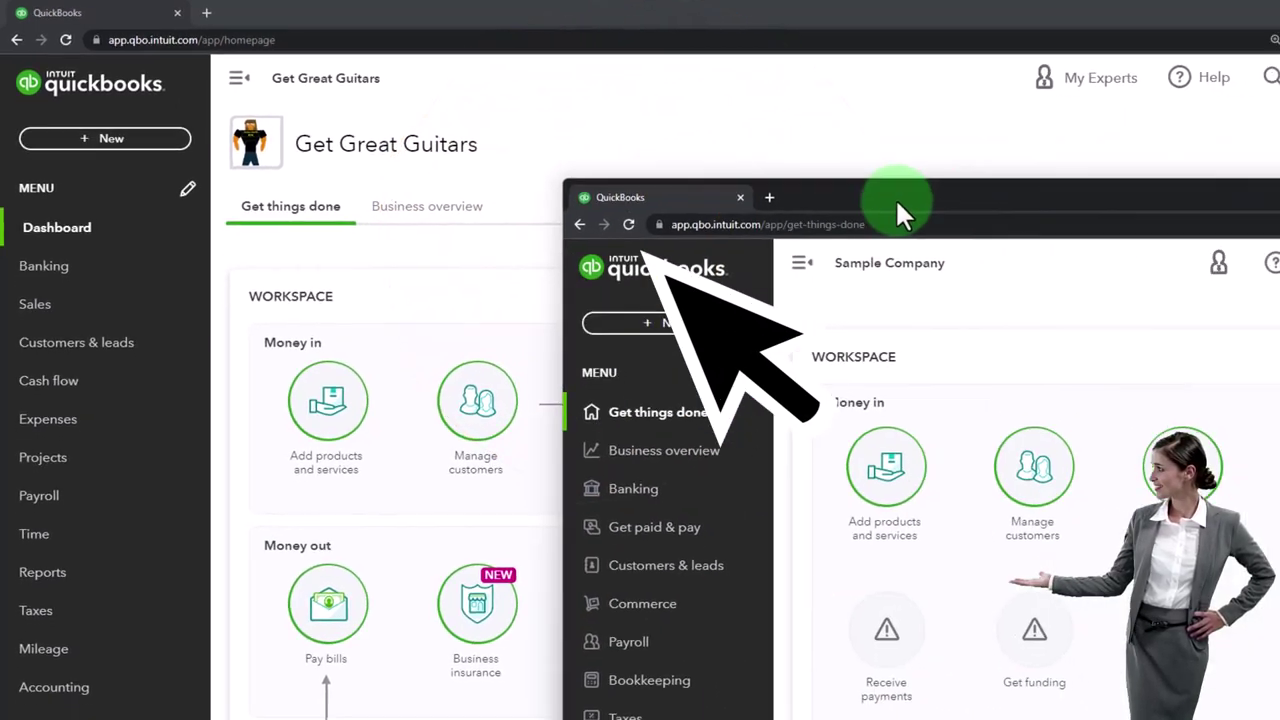
left_click_drag(895, 198, 742, 218)
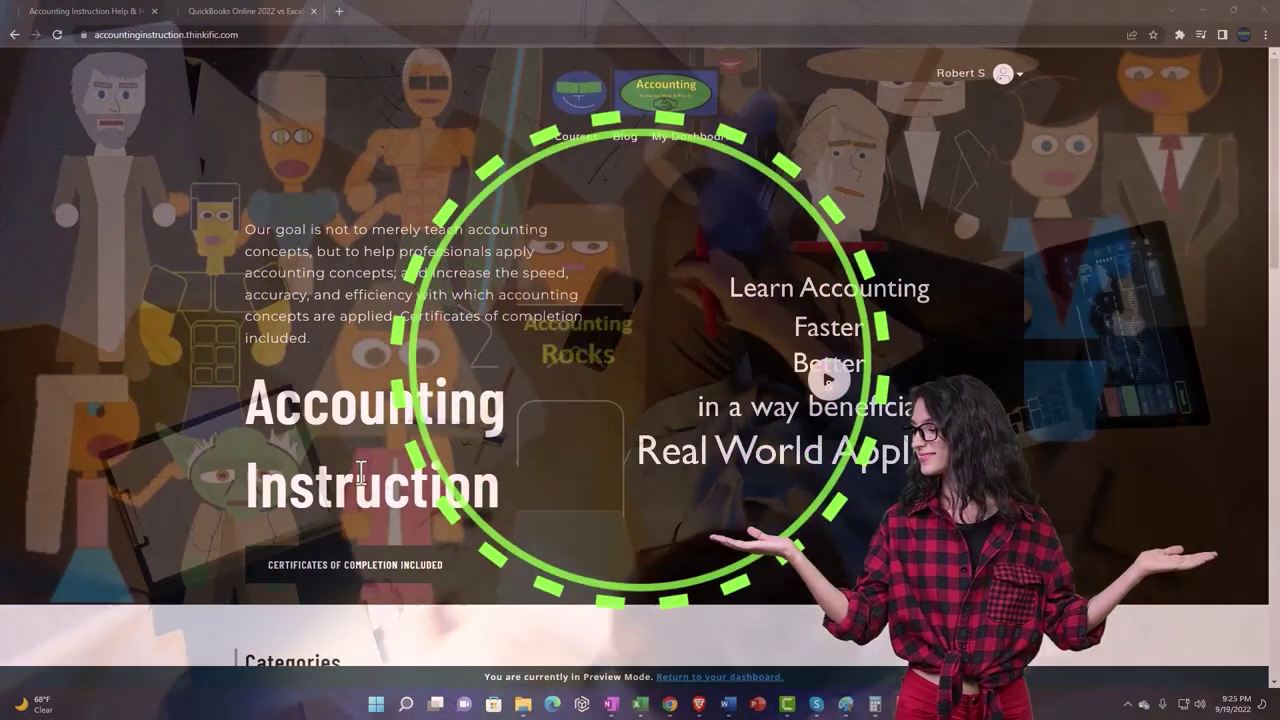
Step: Browse the course categories on the Accounting Instruction site and view the OneNote - Getting Started 2022 section of the QuickBooks Online 2022 course
scroll(174, 550, "down", 6)
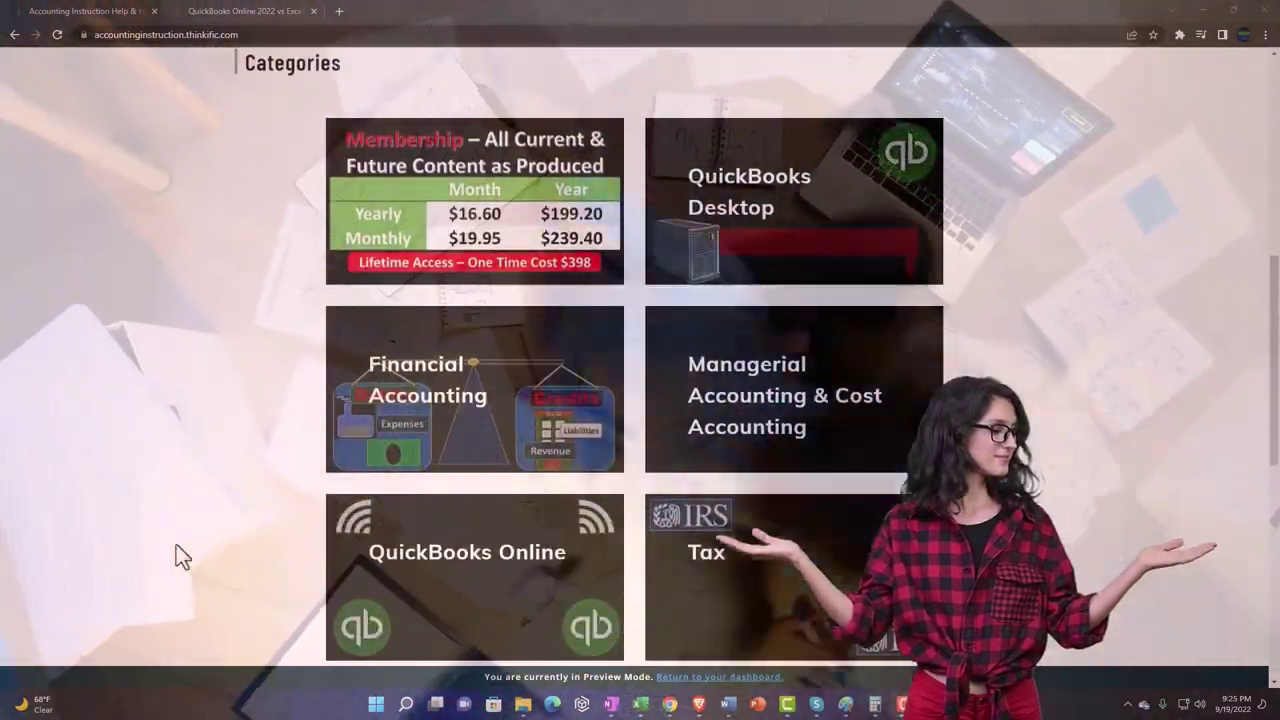
scroll(176, 548, "down", 1)
scroll(176, 548, "down", 3)
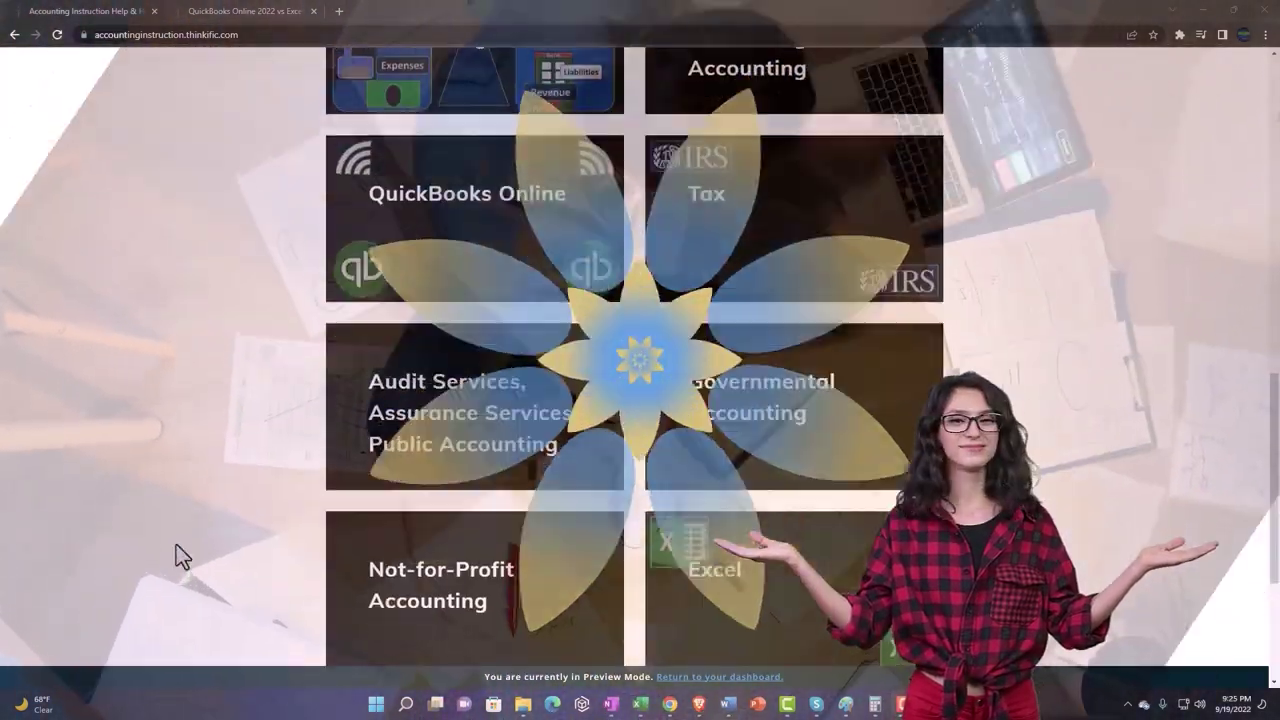
scroll(176, 546, "down", 3)
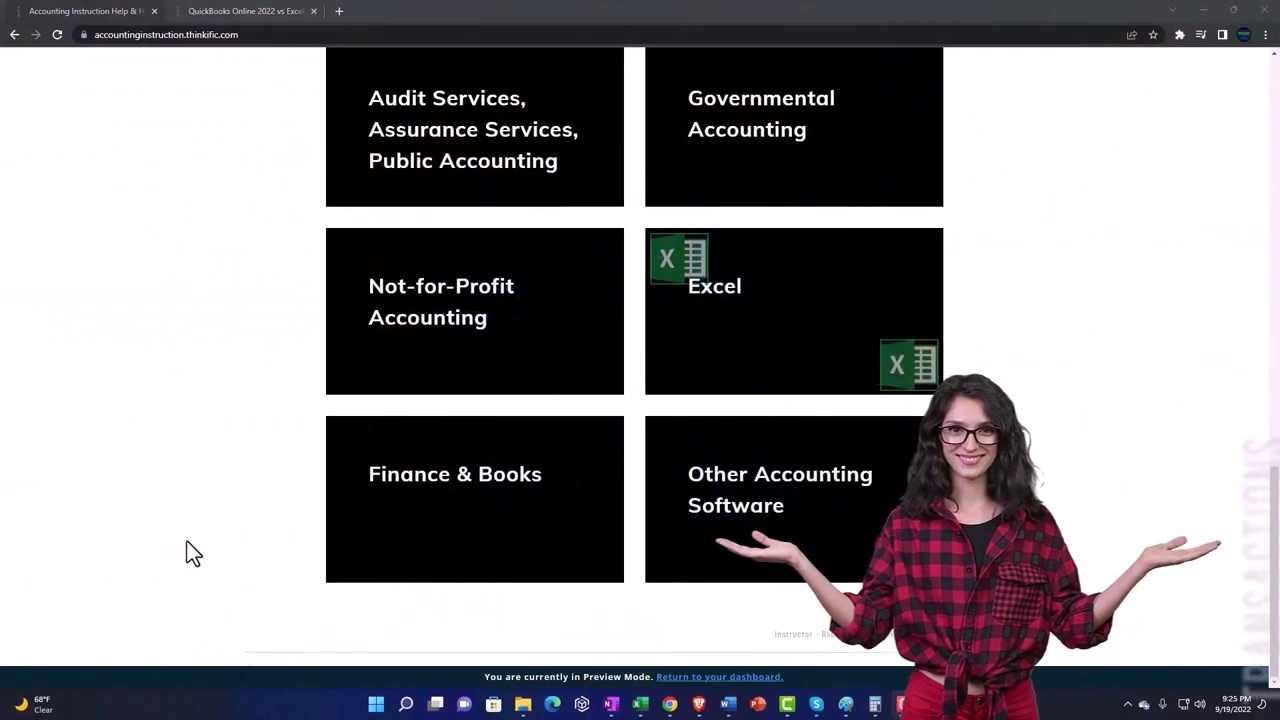
left_click(235, 14)
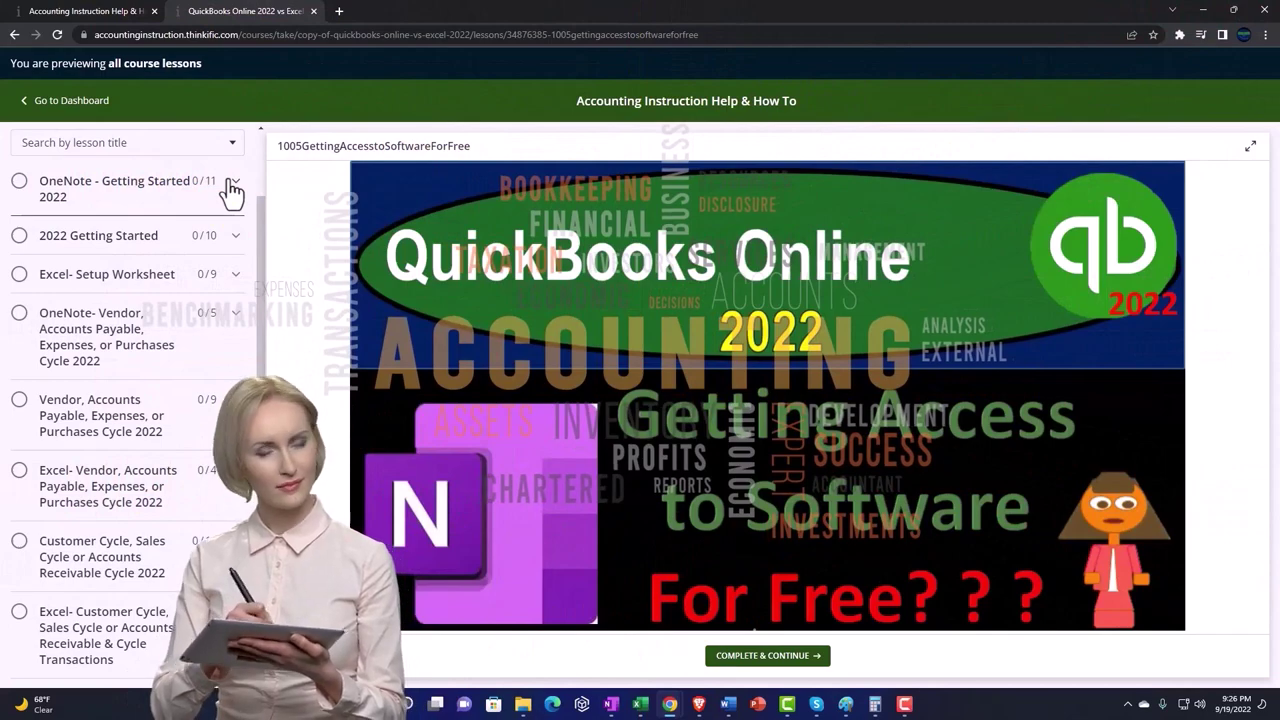
left_click(232, 190)
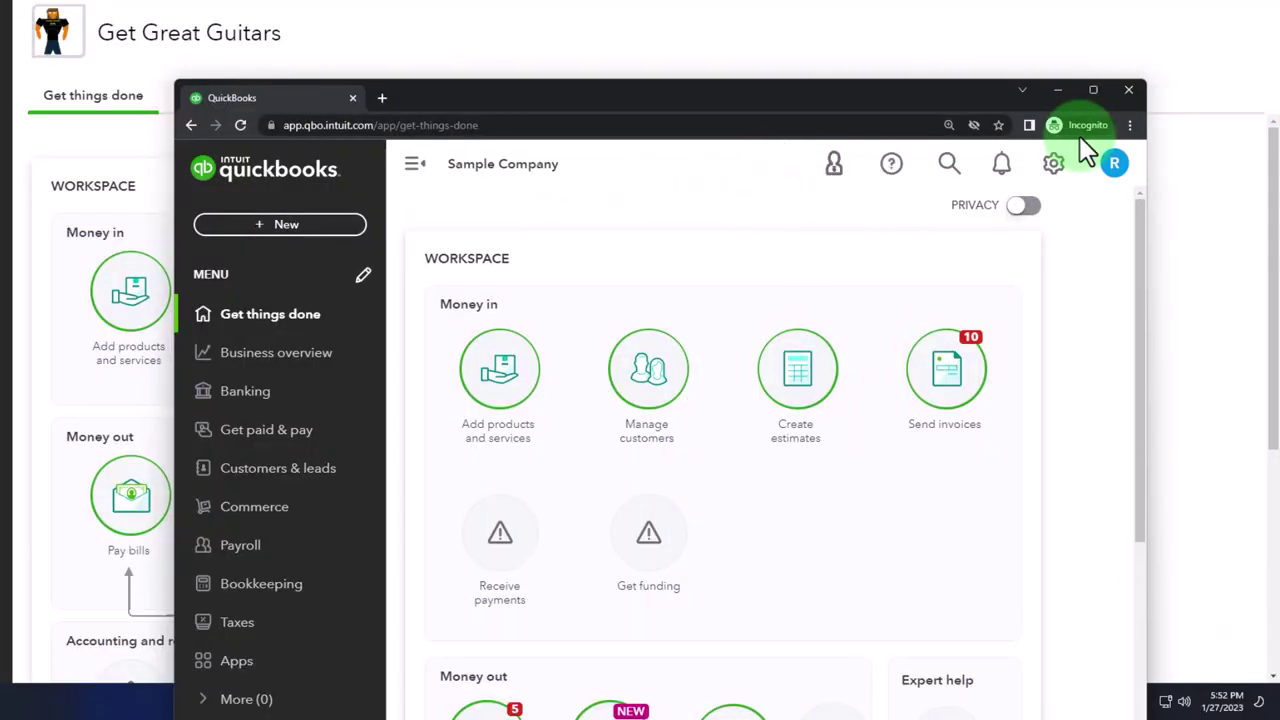
Step: Look at the new incognito window option and the Sample Company's Accountant view switch, and move that window off the main screen
left_click(1129, 125)
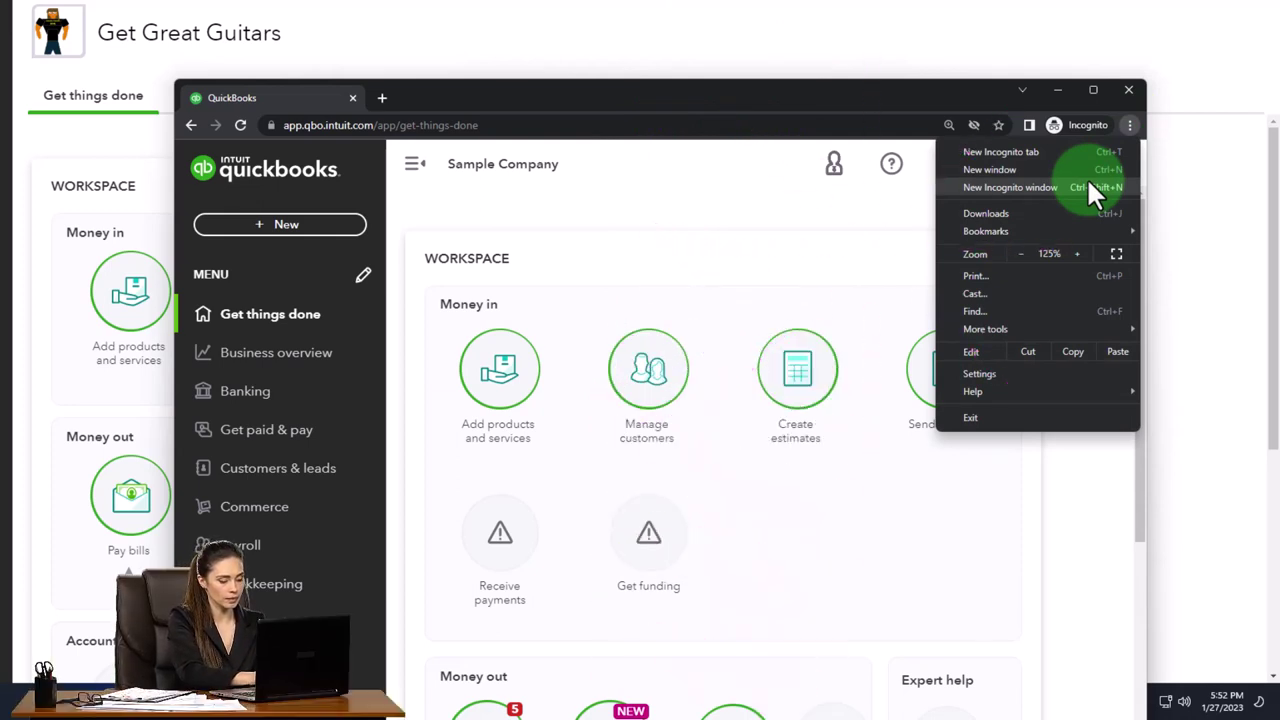
left_click(520, 207)
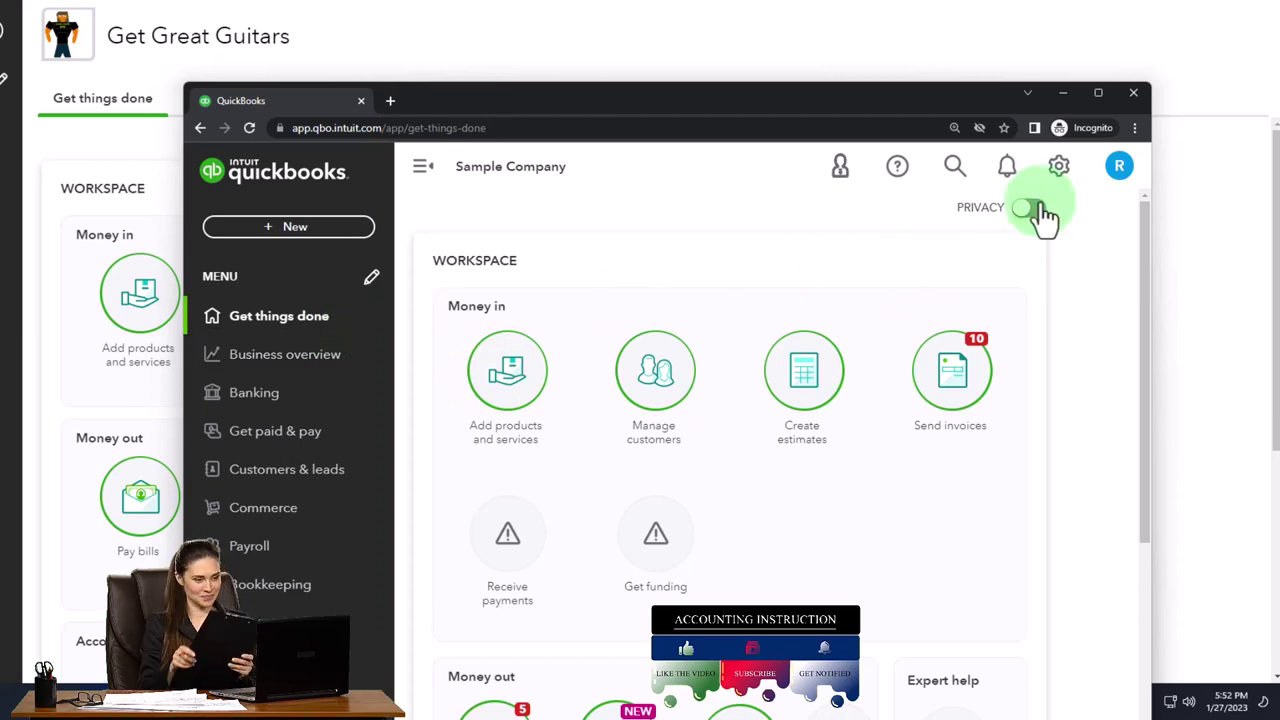
left_click(1059, 170)
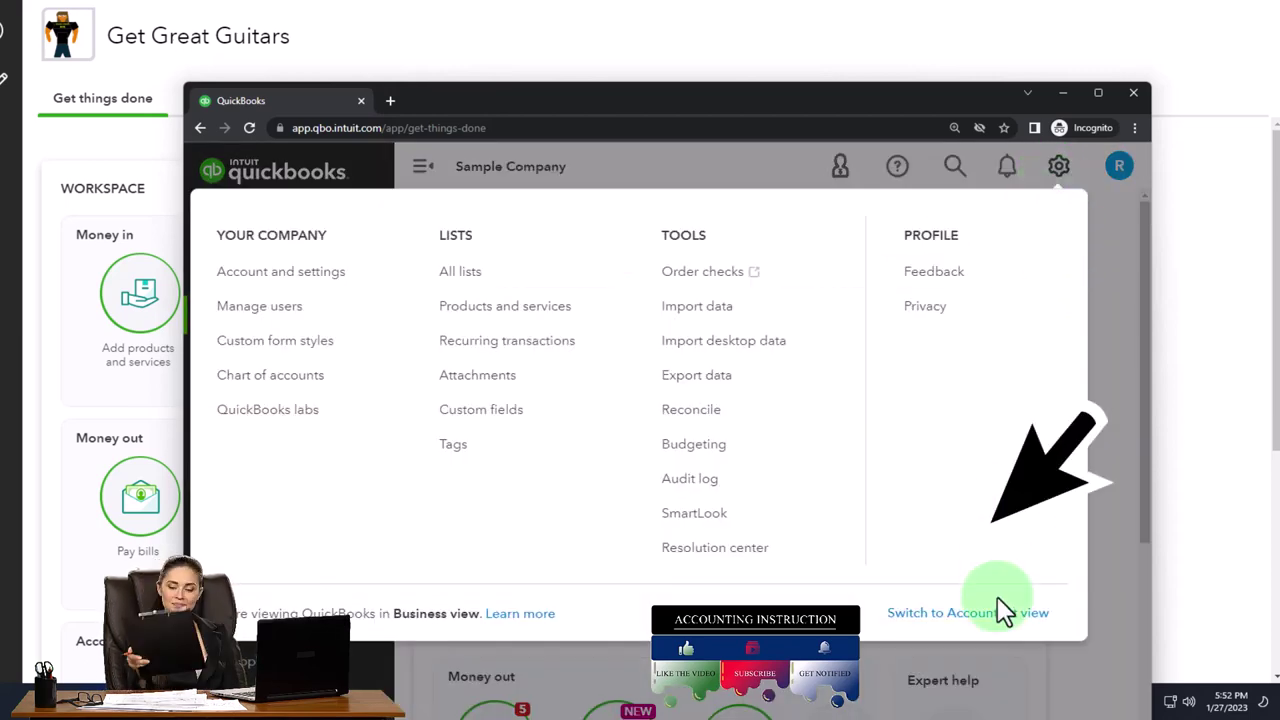
left_click_drag(690, 110, 1279, 120)
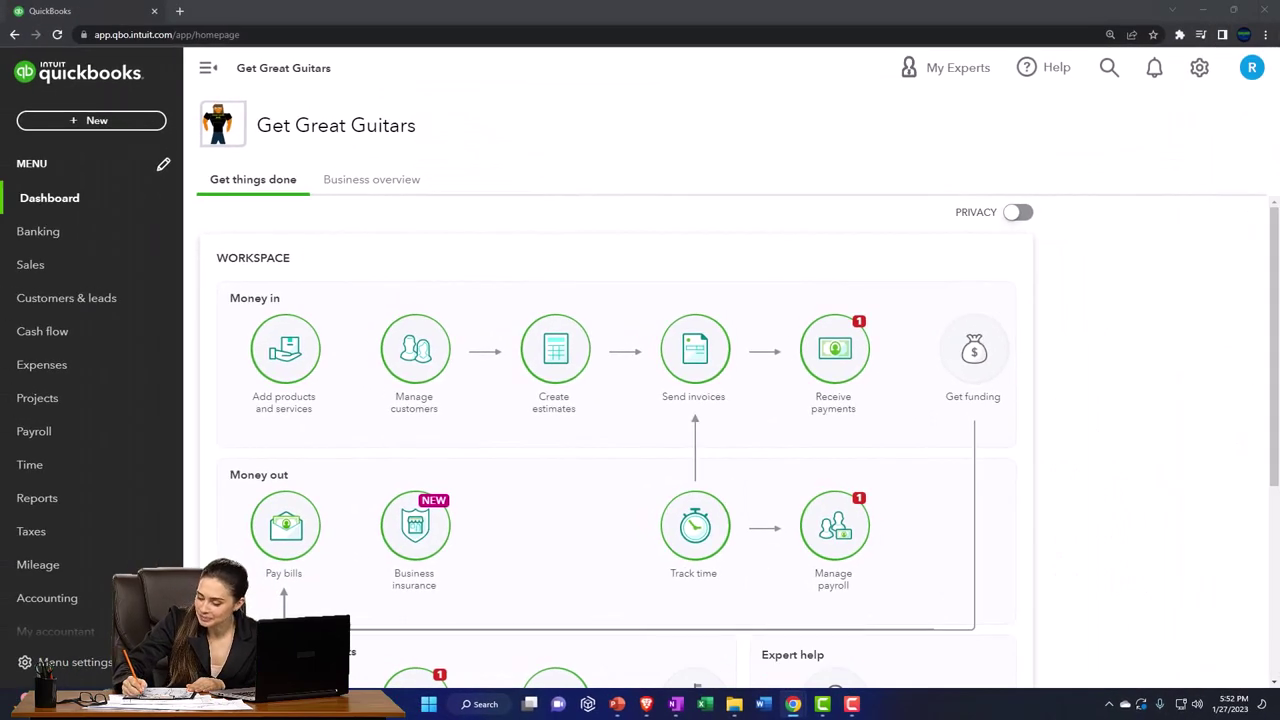
Step: Duplicate the Get Great Guitars homepage tab twice so that three tabs are open
right_click(108, 17)
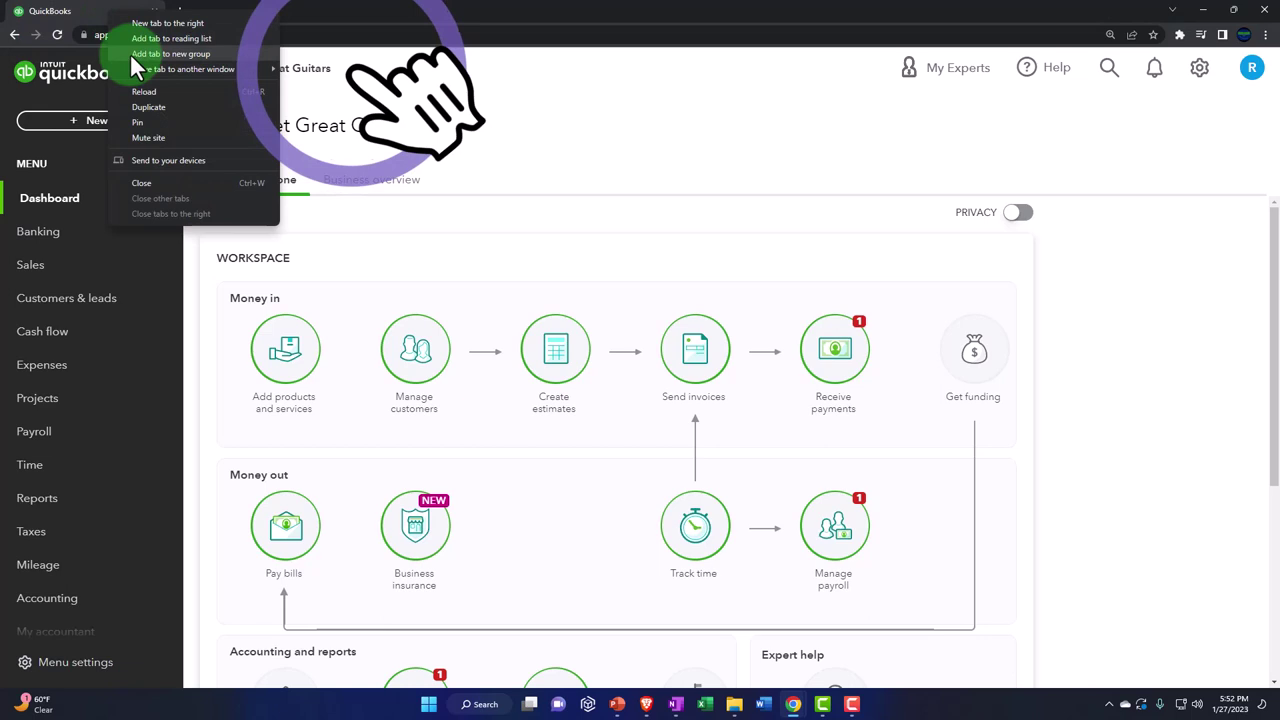
left_click(155, 106)
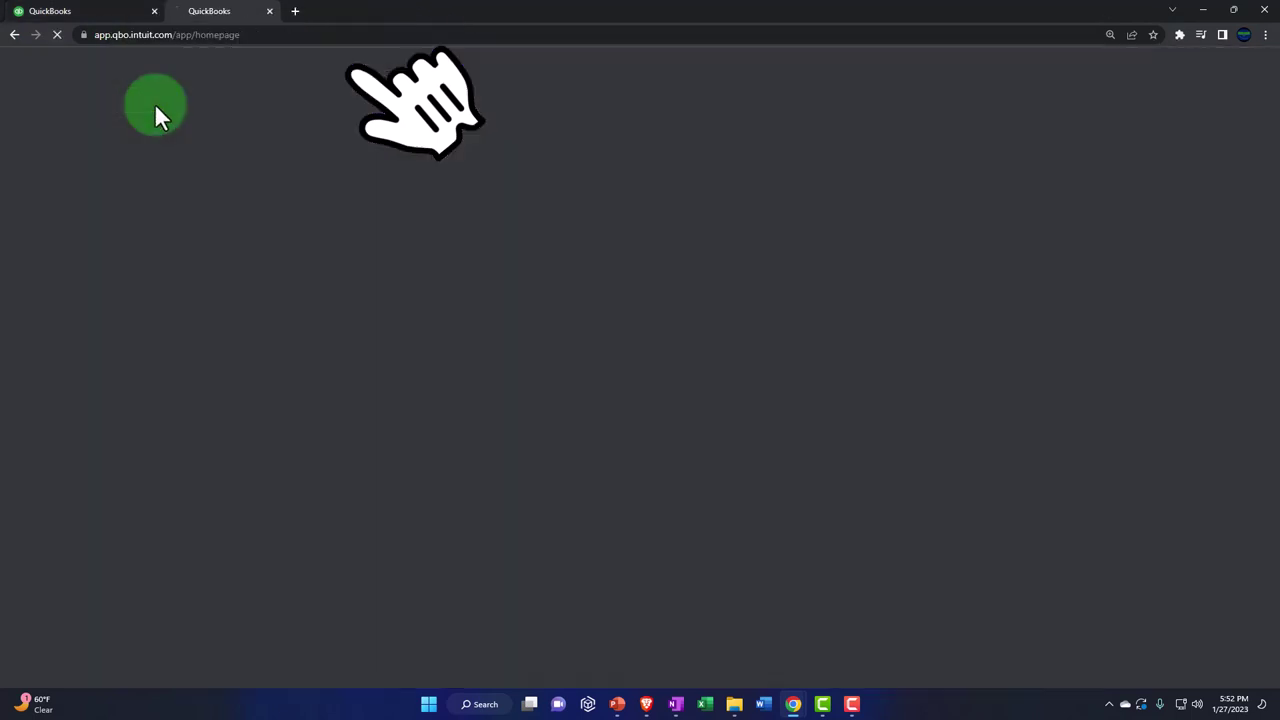
right_click(238, 20)
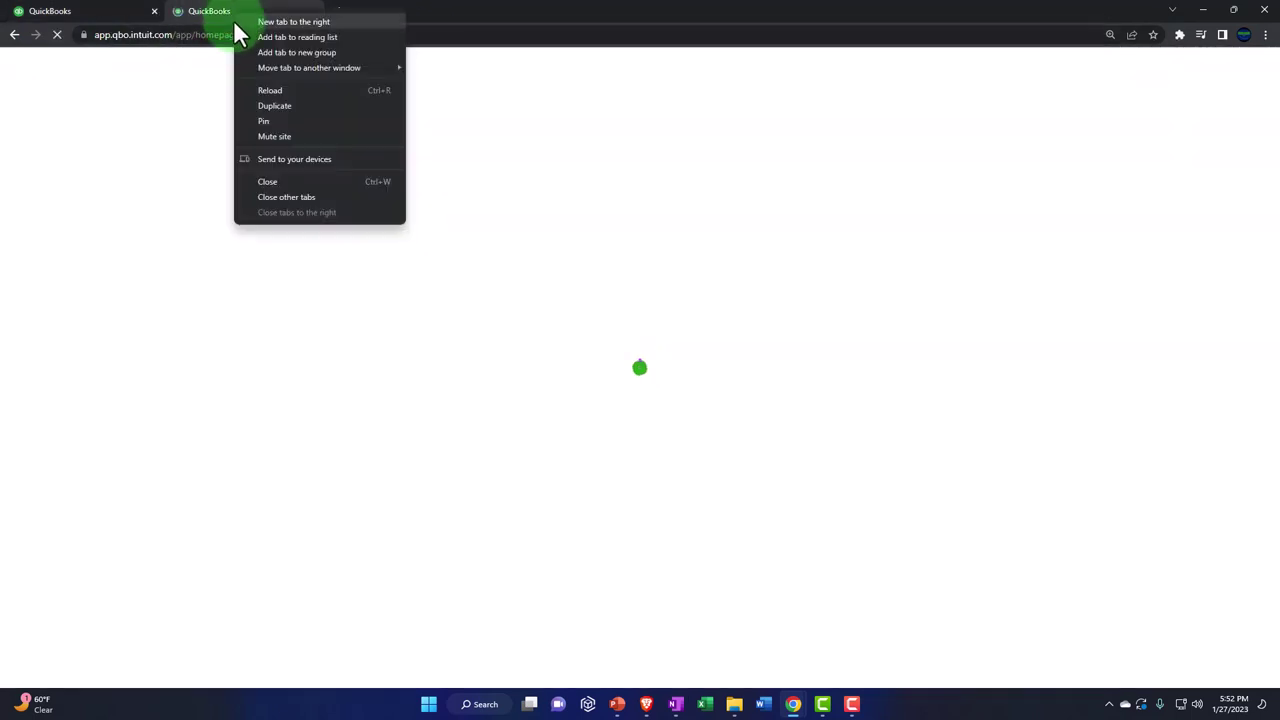
left_click(270, 105)
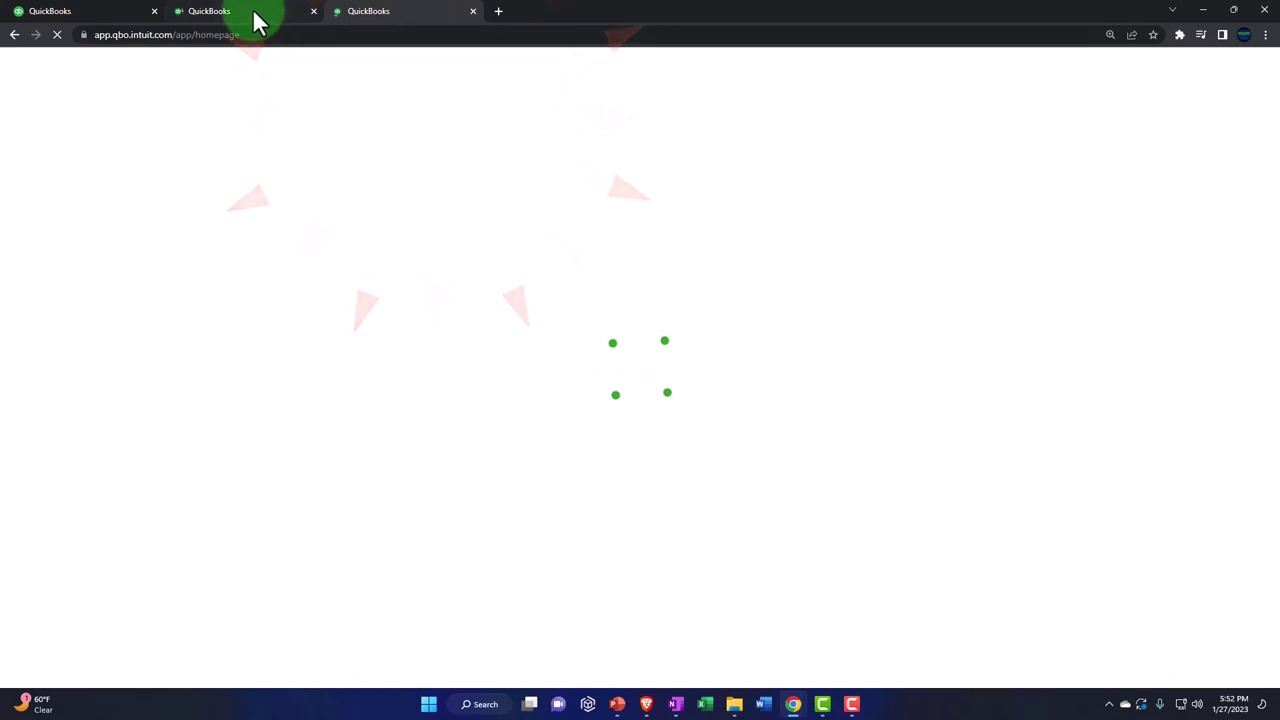
Step: Open the Balance Sheet report from the favorite reports in the second browser tab
left_click(255, 22)
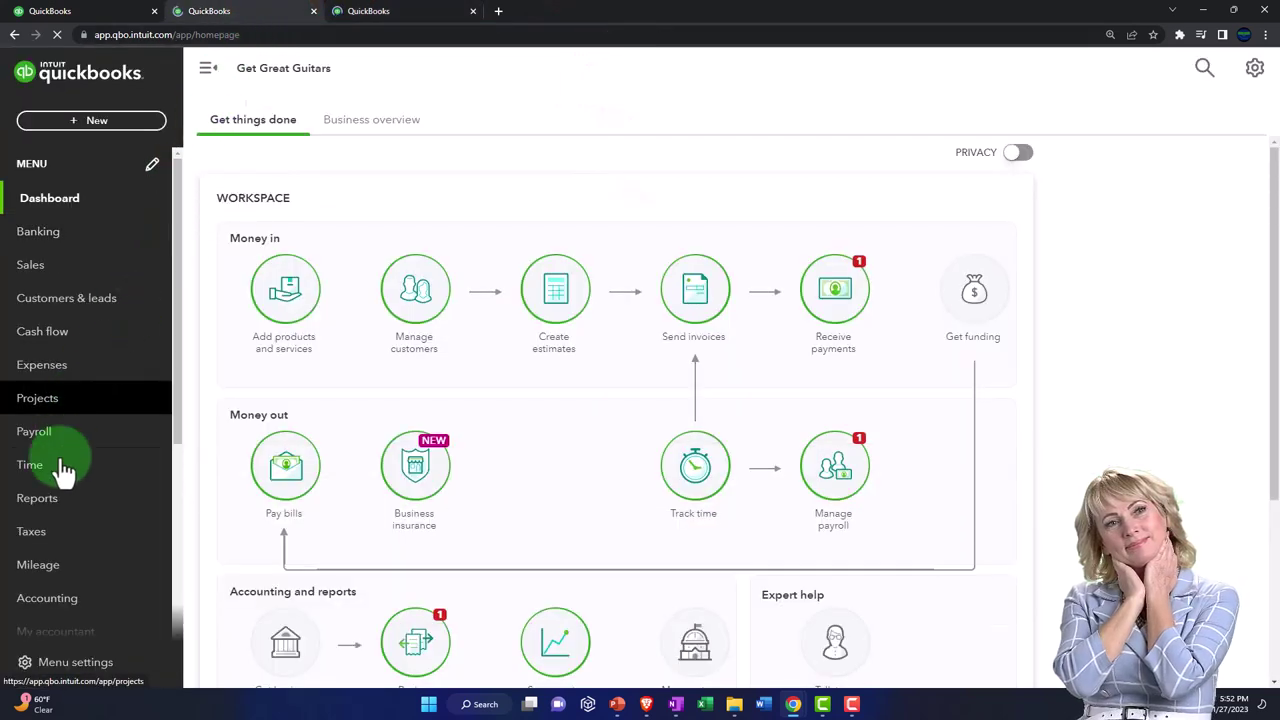
left_click(52, 505)
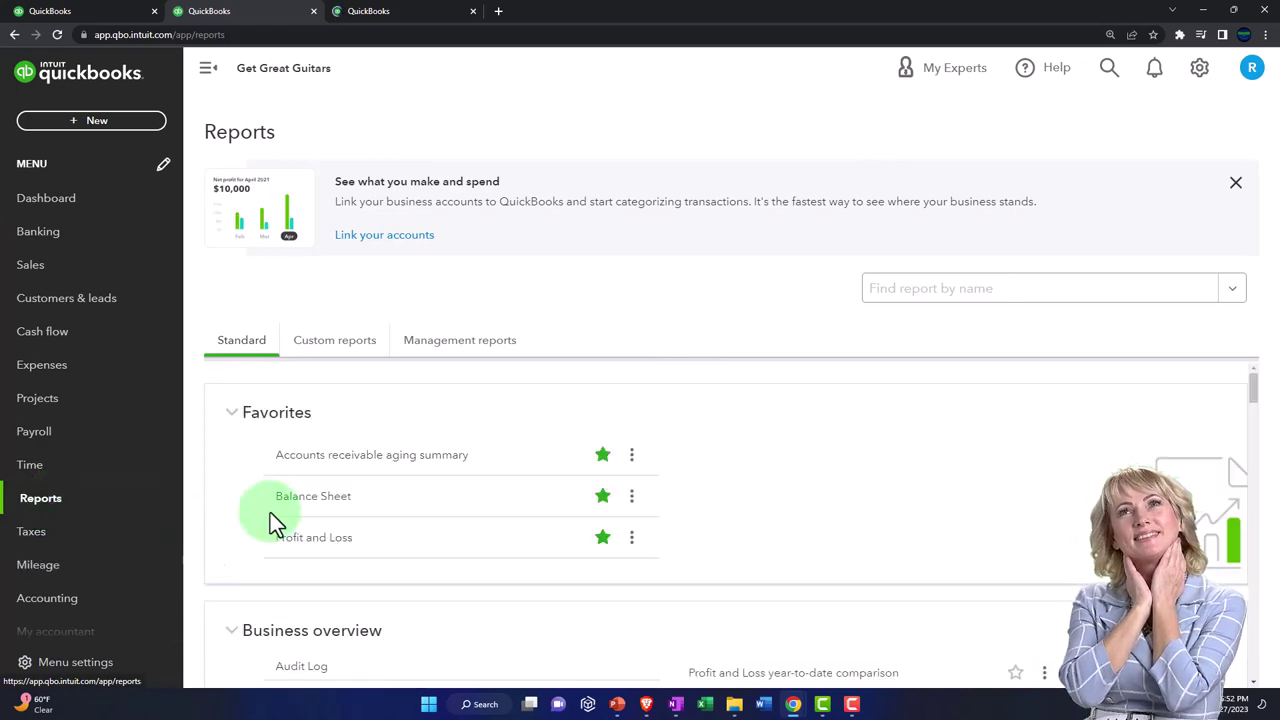
left_click(302, 503)
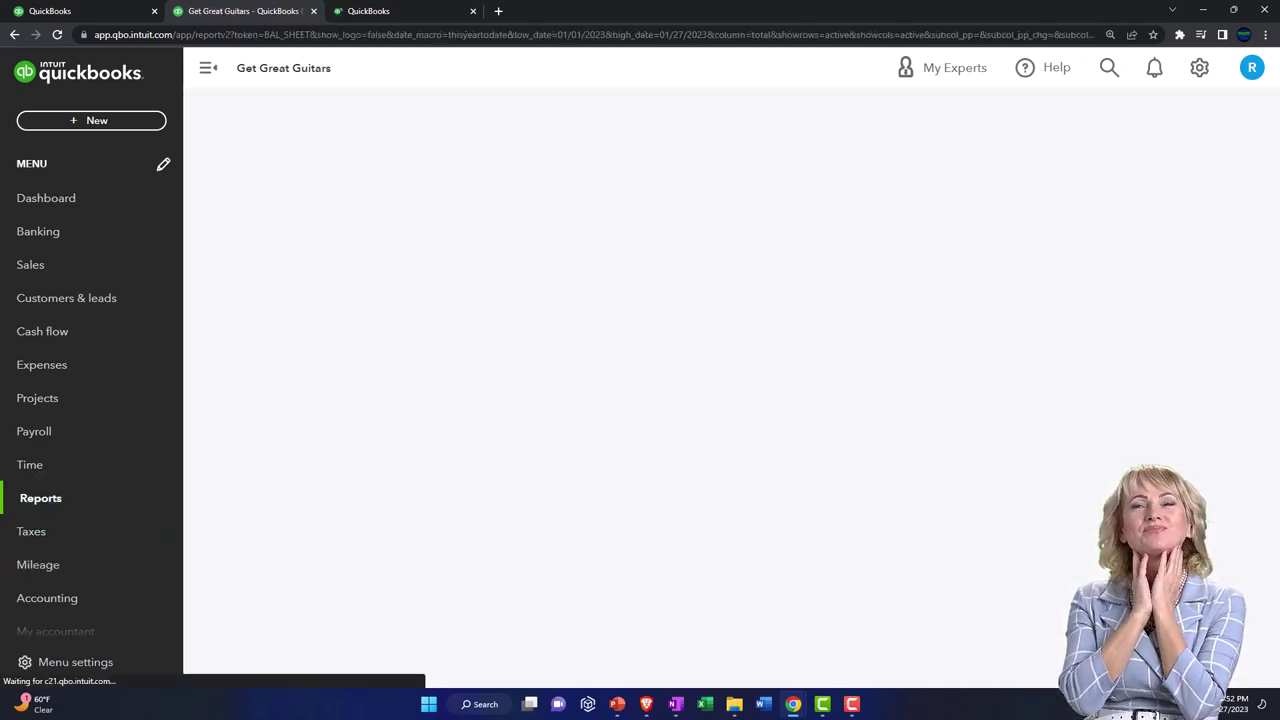
Step: Bring up the Sample Company window to view its Business view navigation
left_click_drag(1279, 240, 731, 11)
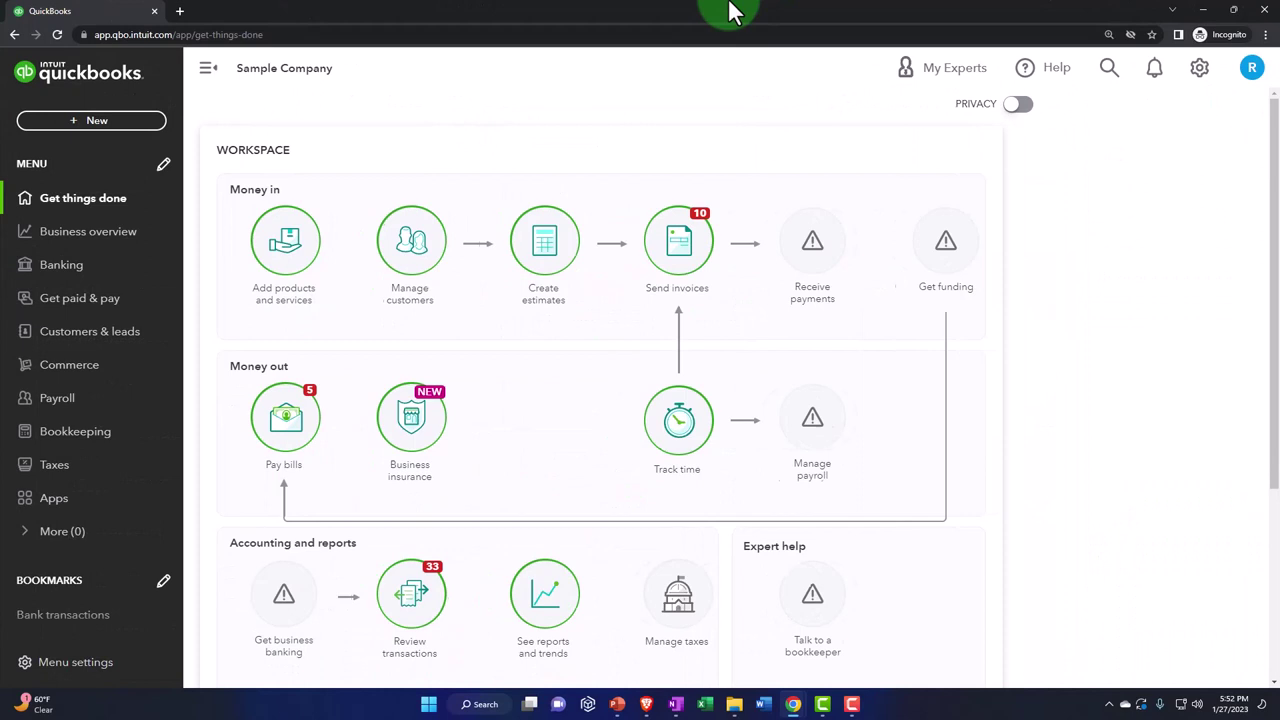
left_click(92, 249)
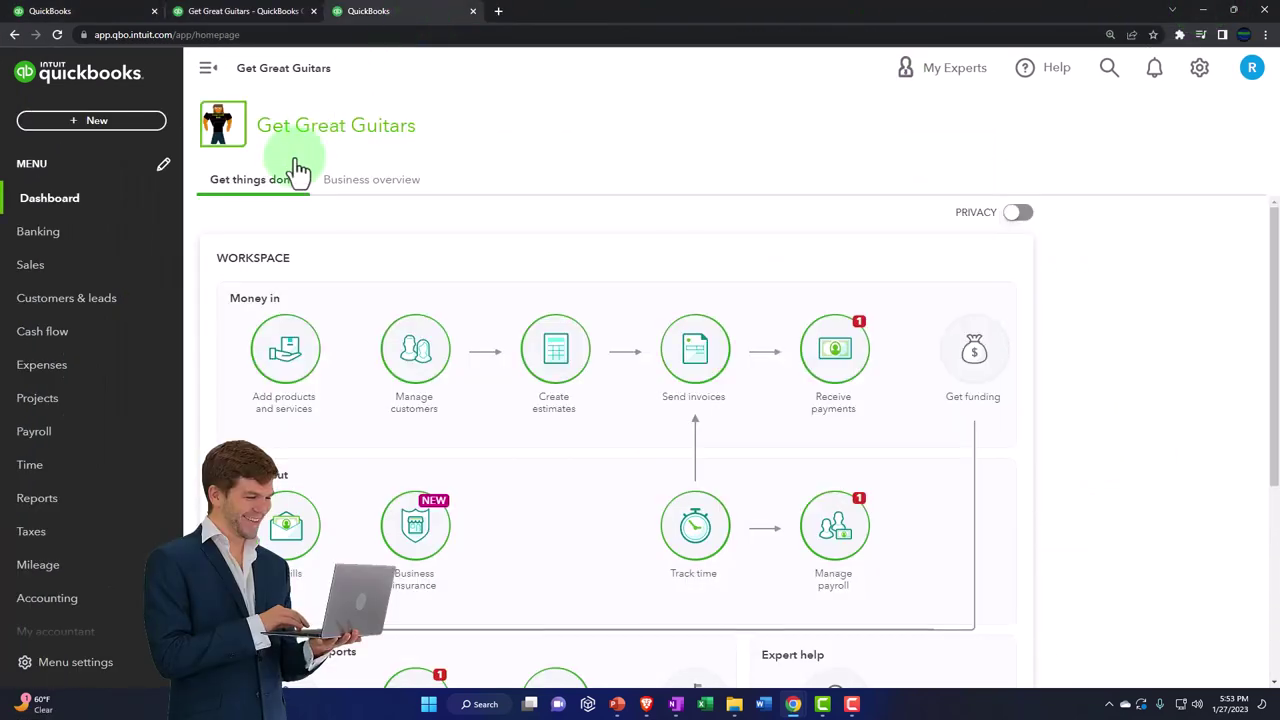
Step: Open the Profit and Loss report in the third browser tab and collapse the navigation menu
left_click(45, 500)
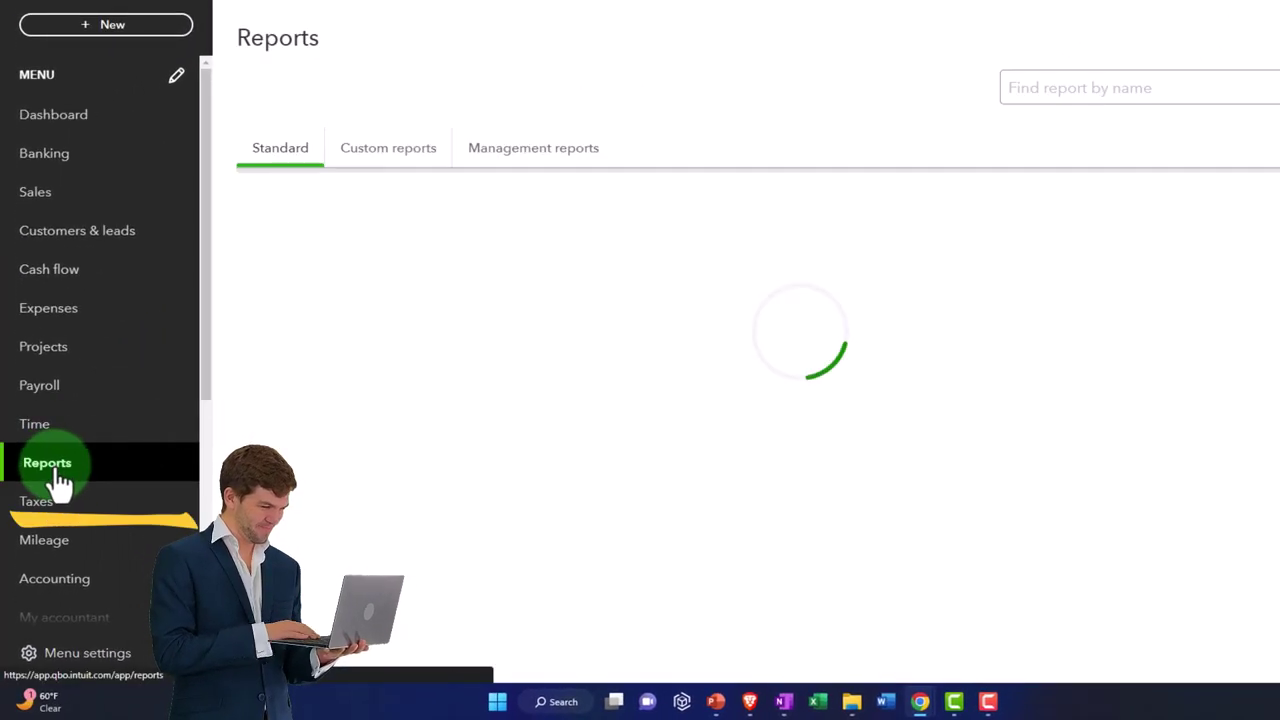
left_click(355, 512)
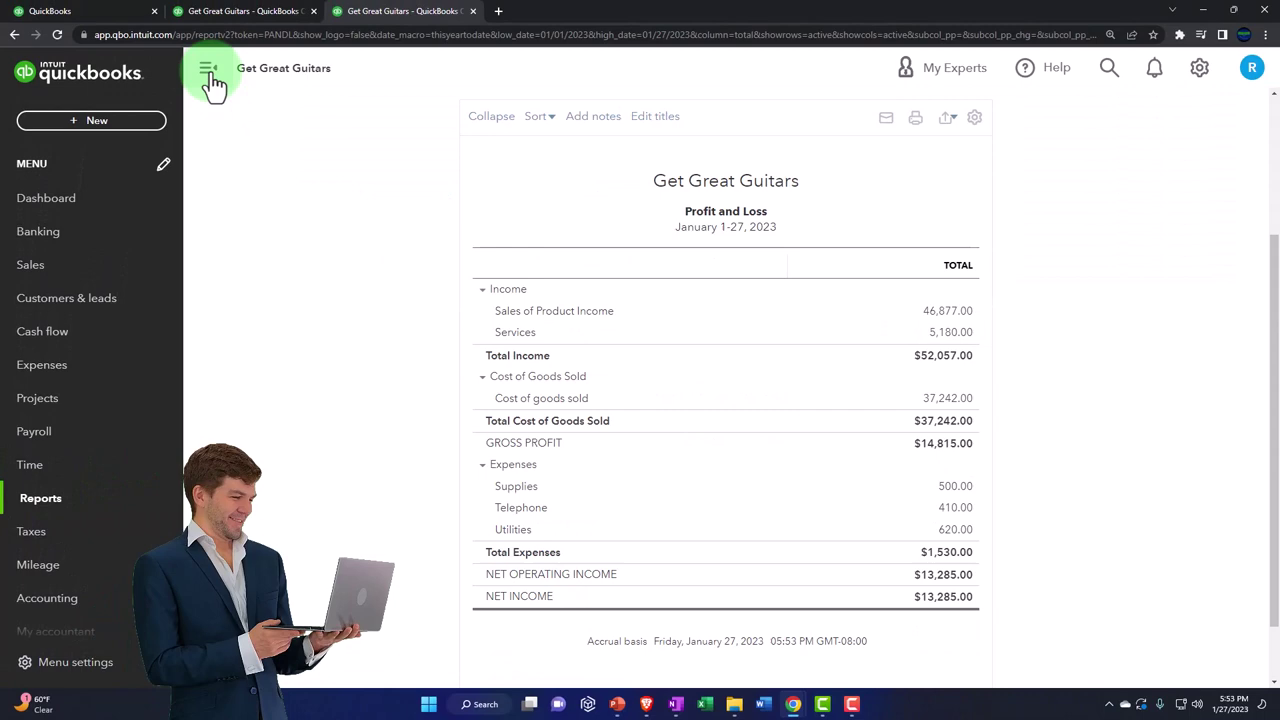
left_click(209, 72)
Step: Set the Profit and Loss report period to 01/01/2023 through 02/28/2023
scroll(230, 200, "up", 3)
left_click(263, 214)
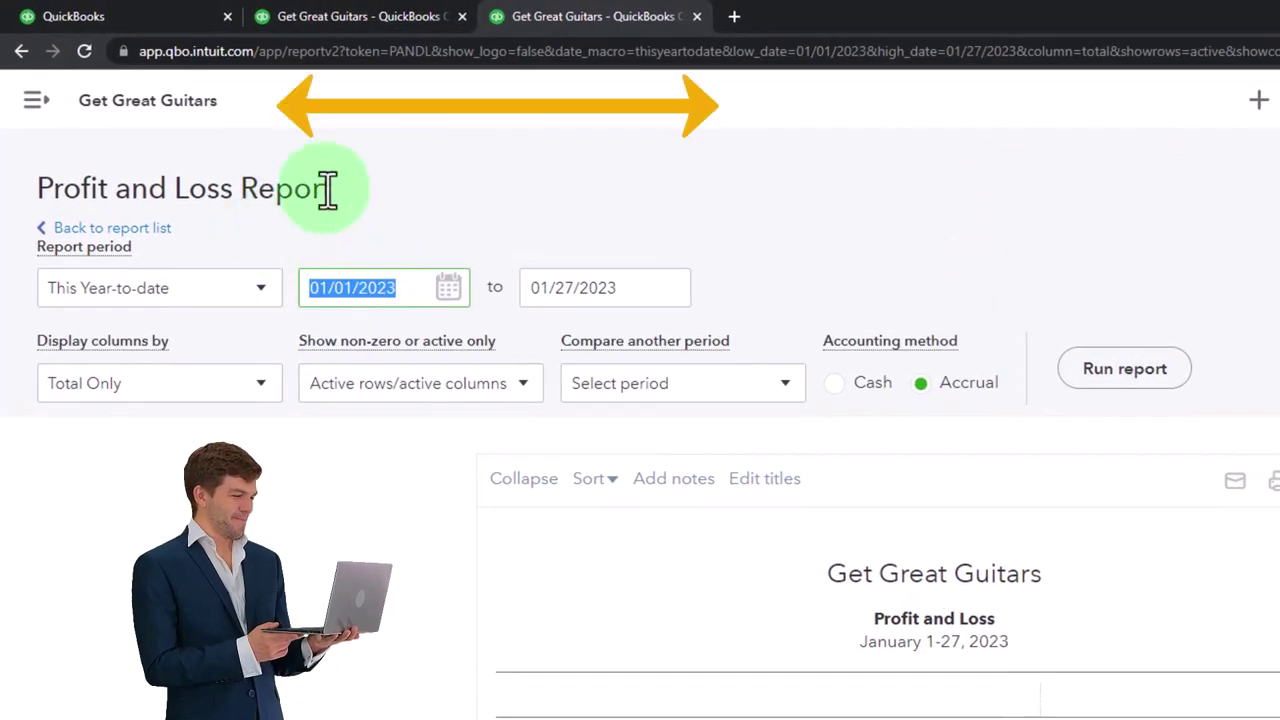
type("010123")
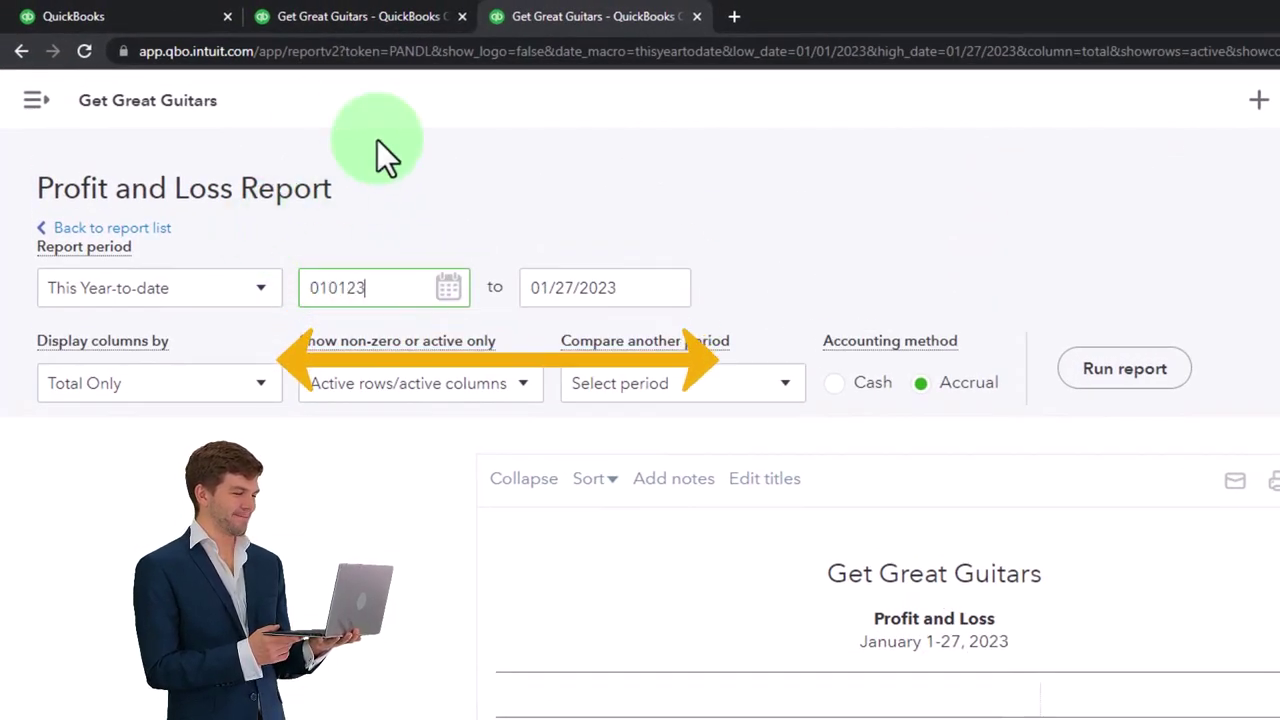
key("Tab")
type("02/28/2023")
key("Tab")
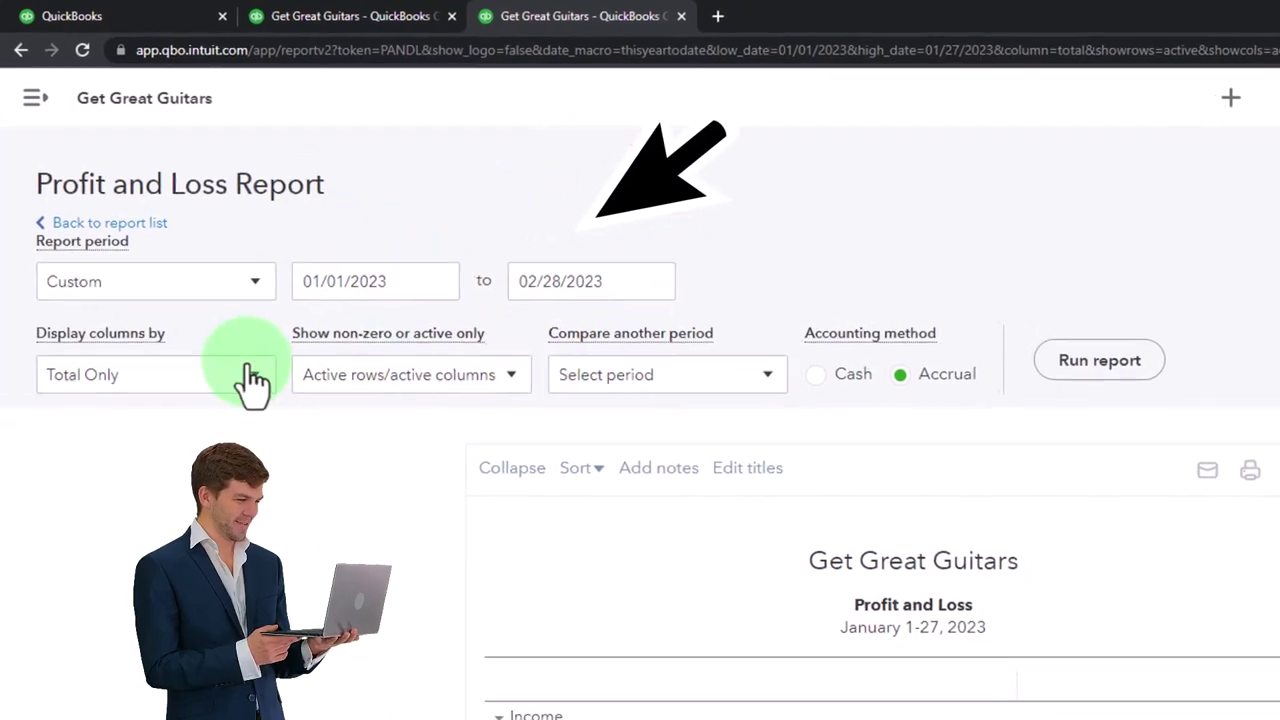
Step: Display the Profit and Loss columns by Months and run the report
left_click(250, 378)
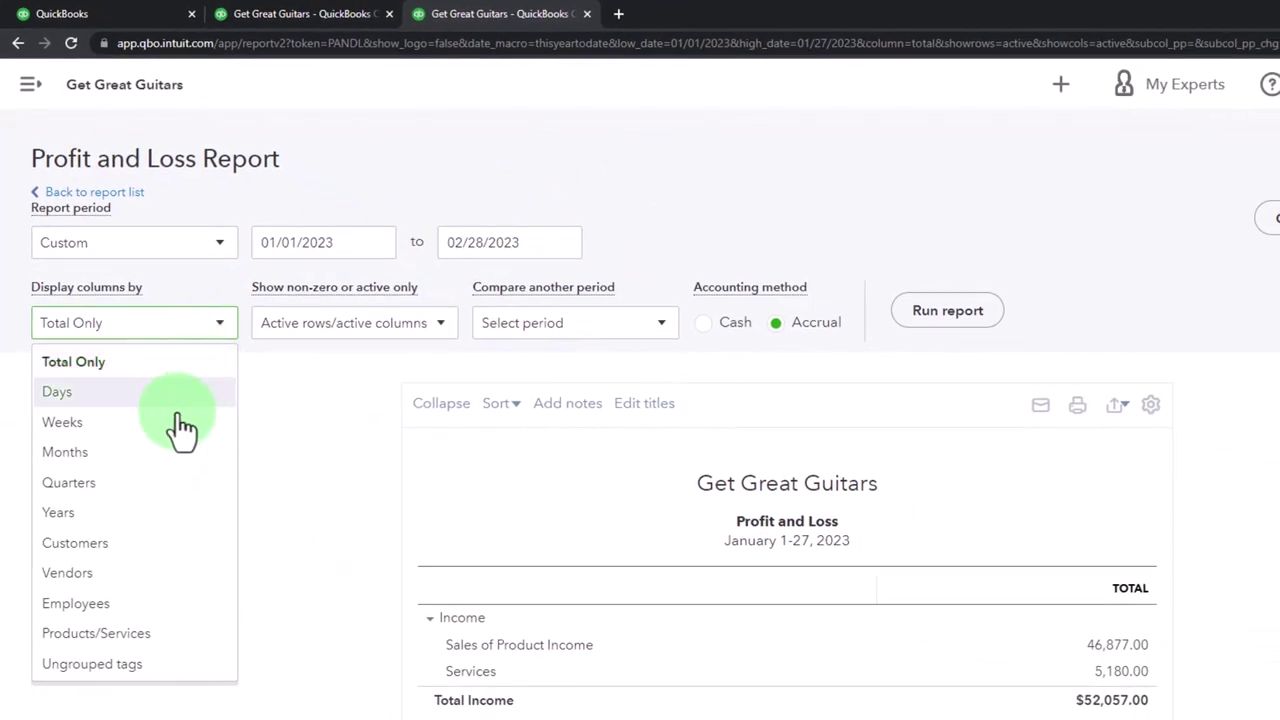
left_click(160, 470)
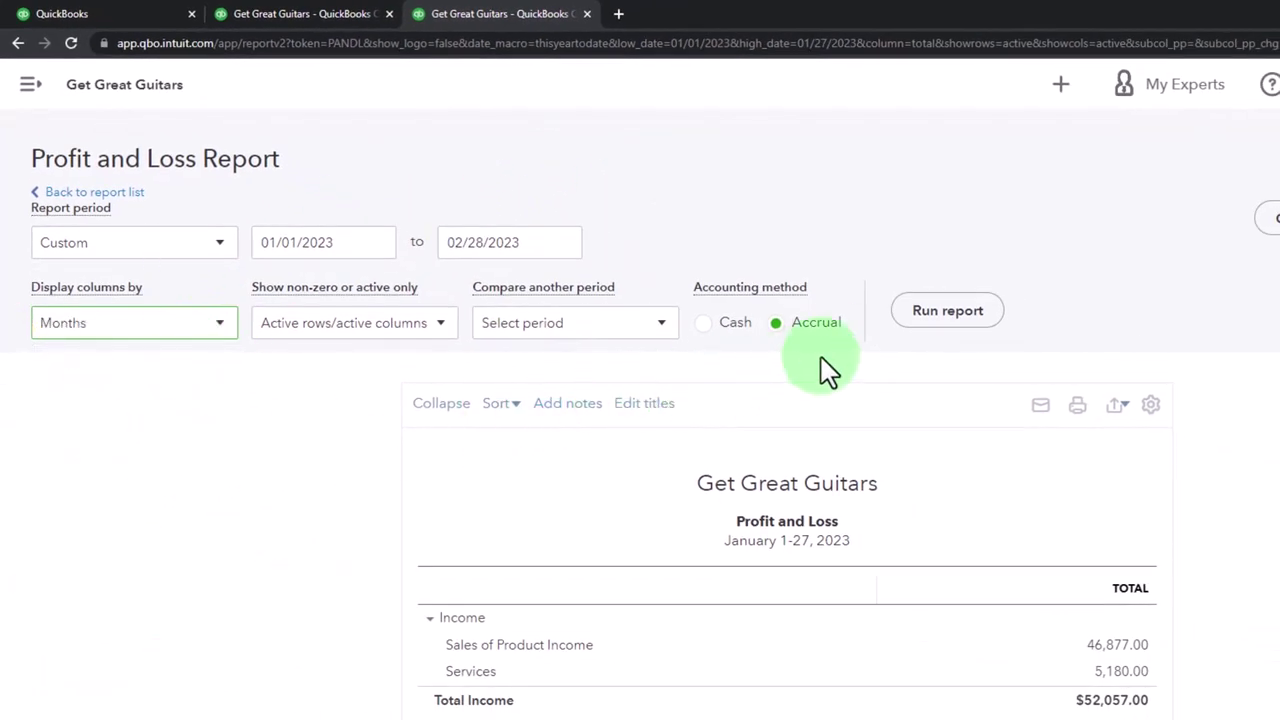
left_click(945, 311)
key("ctrl+plus")
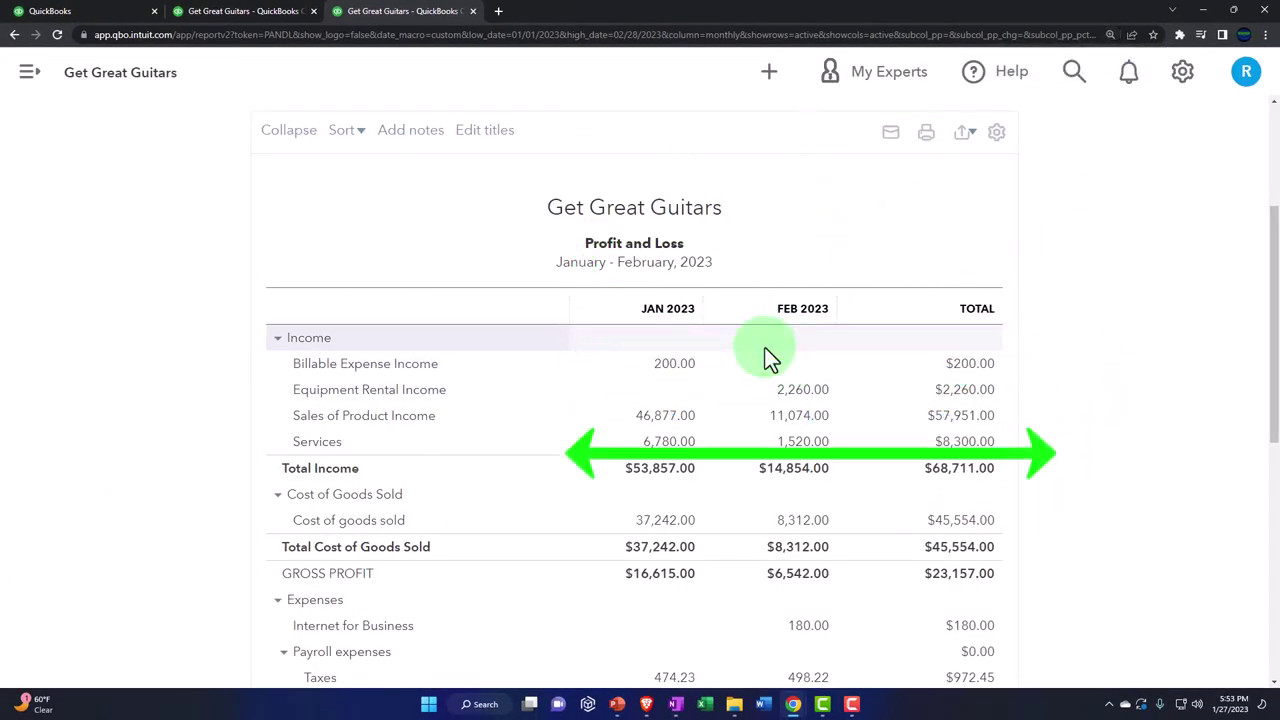
Step: In the Balance Sheet tab, collapse the navigation menu and run the report for 01/01/2023 through 02/28/2023
left_click(266, 18)
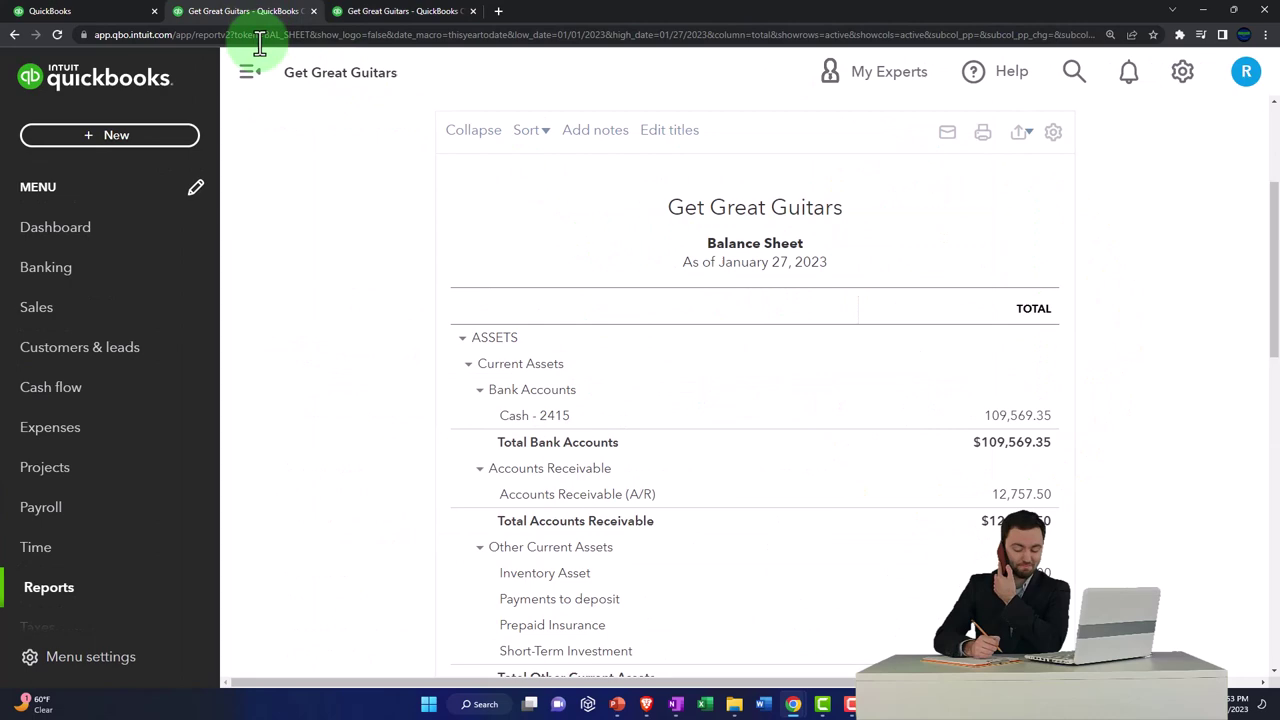
left_click(258, 78)
scroll(257, 229, "up", 3)
left_click(310, 230)
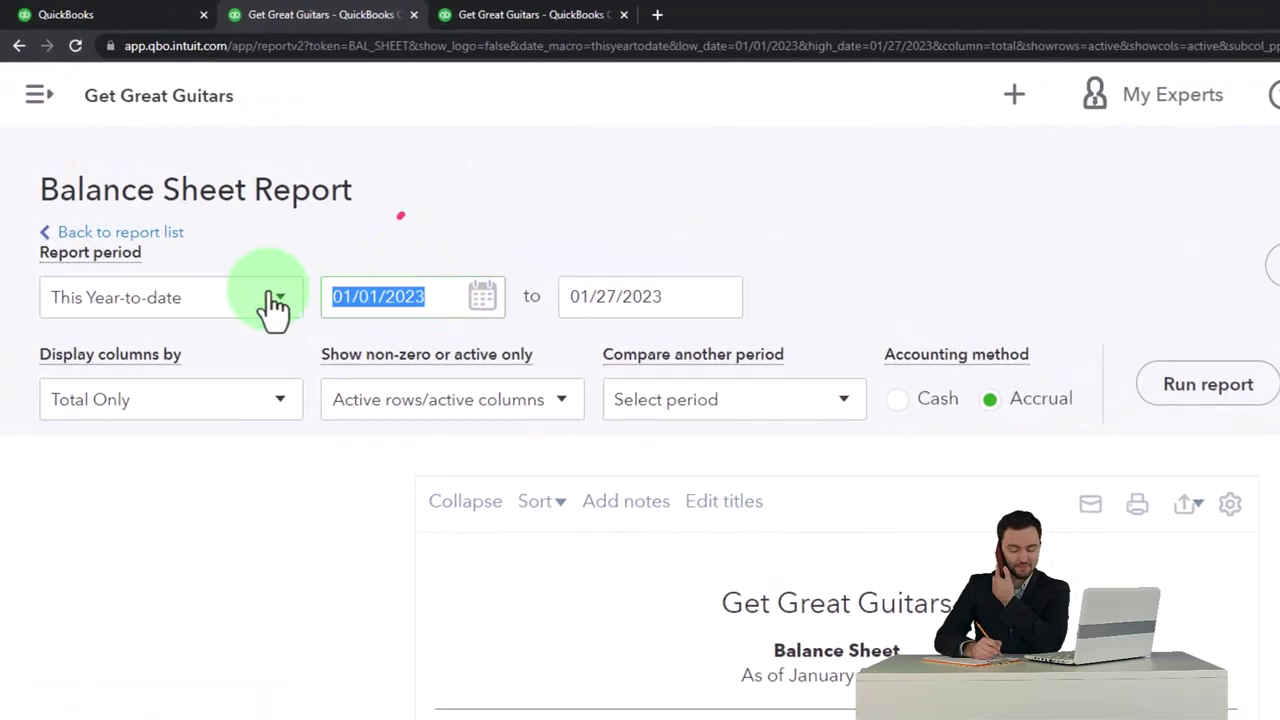
type("010123")
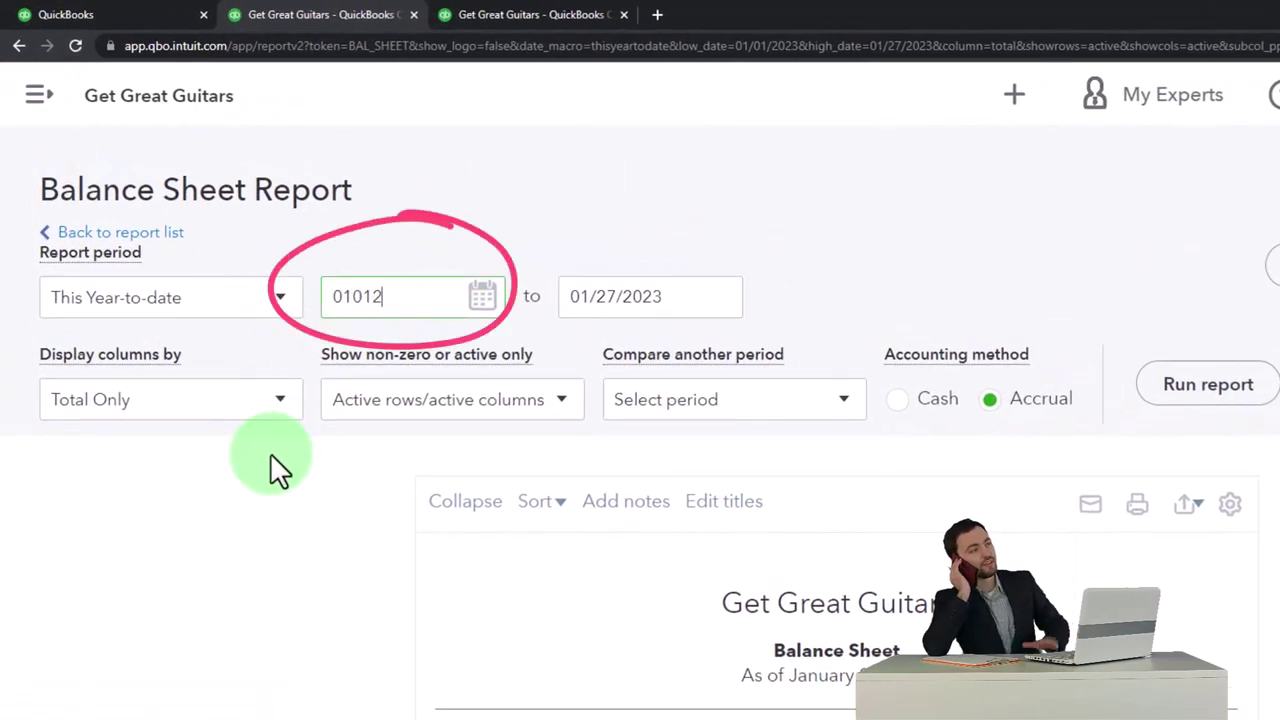
key("Tab")
type("022823")
key("Tab")
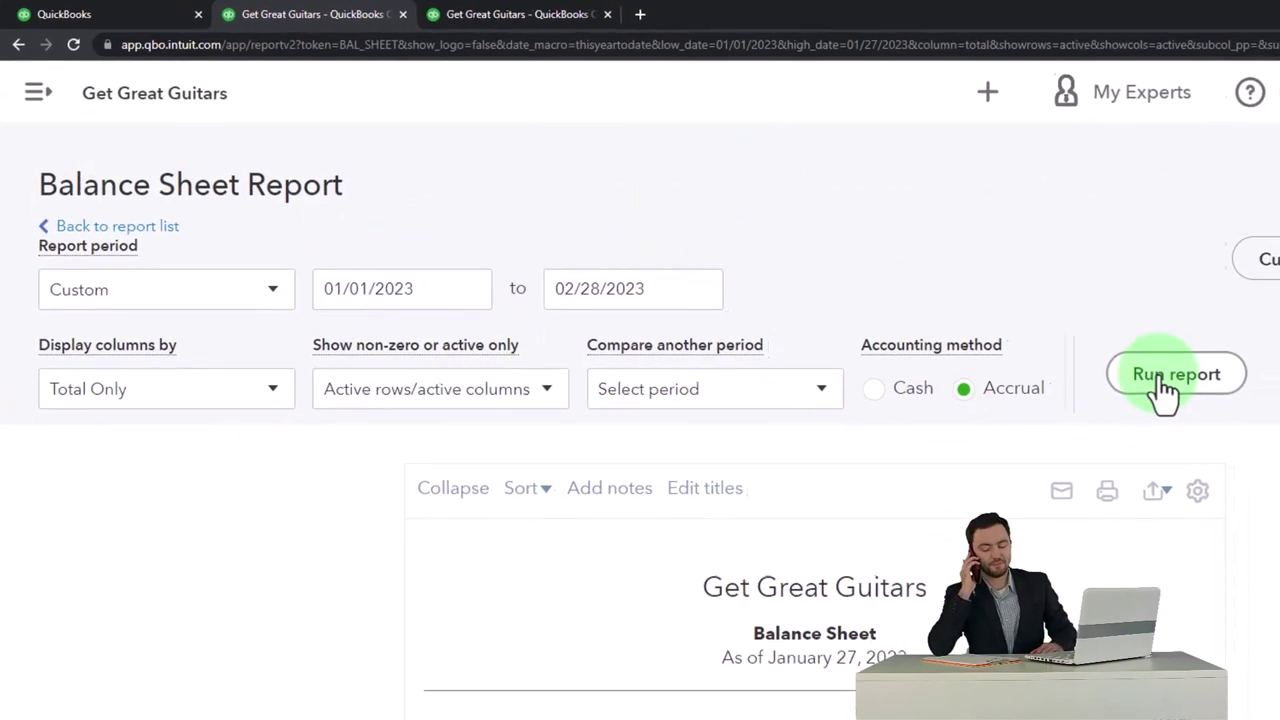
left_click(1165, 388)
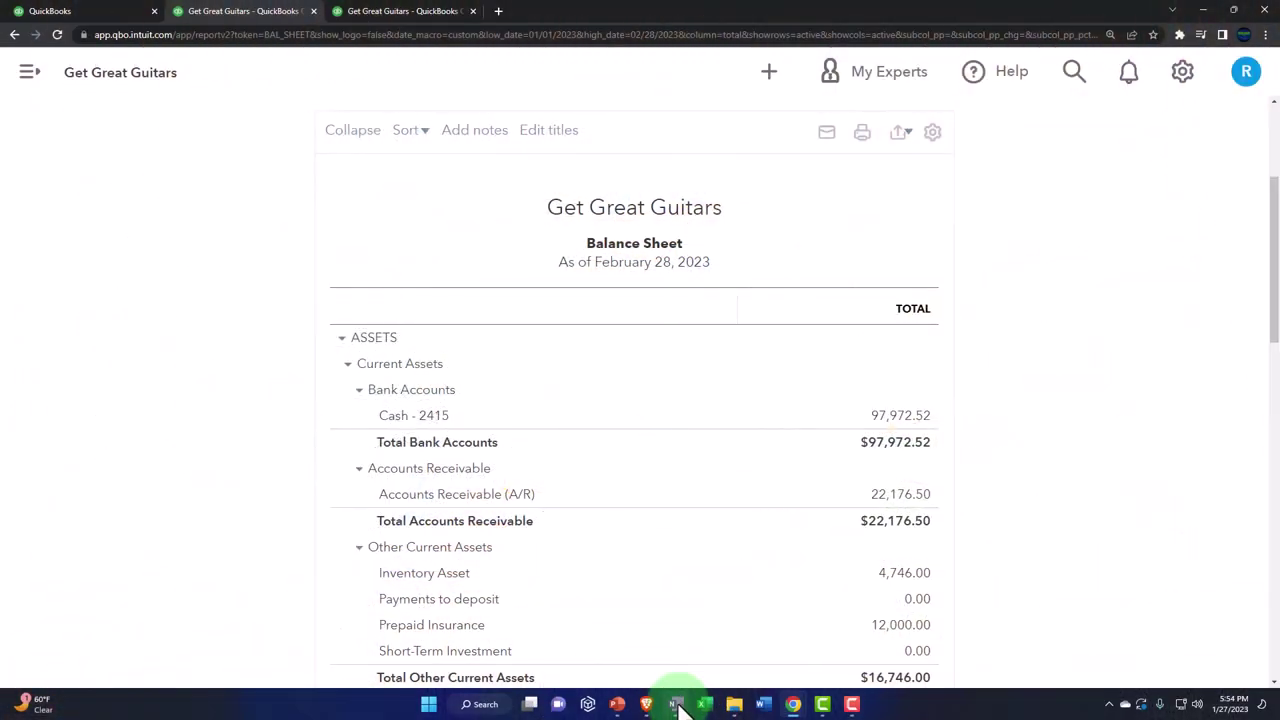
Step: Switch to OneNote to examine the vendor, customer and employee flowchart, and review the current assets on the Balance Sheet
left_click(677, 704)
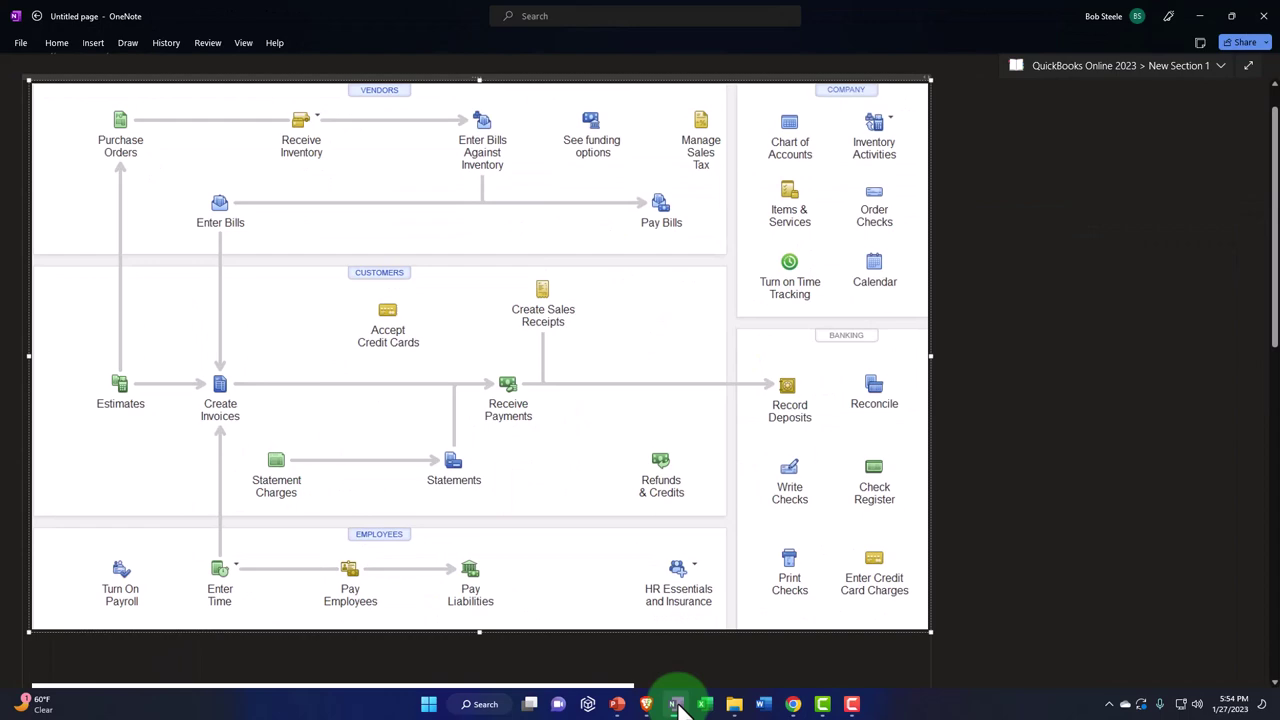
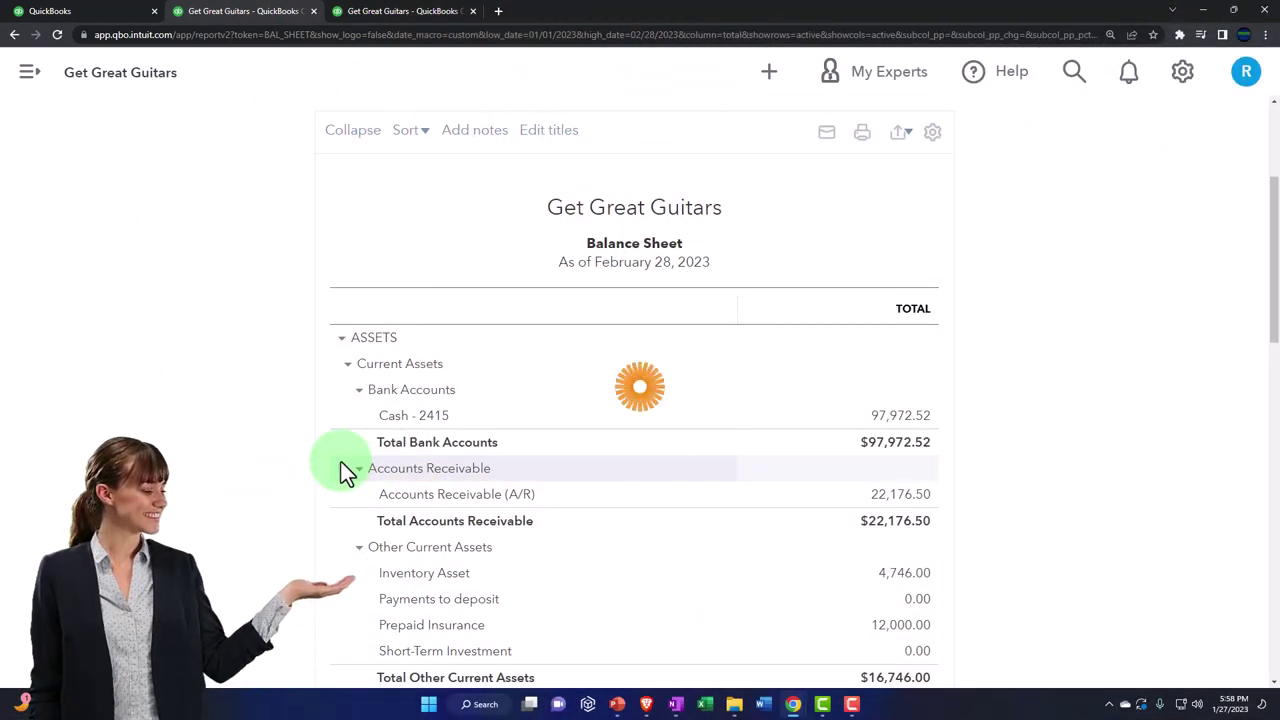
scroll(341, 462, "down", 1)
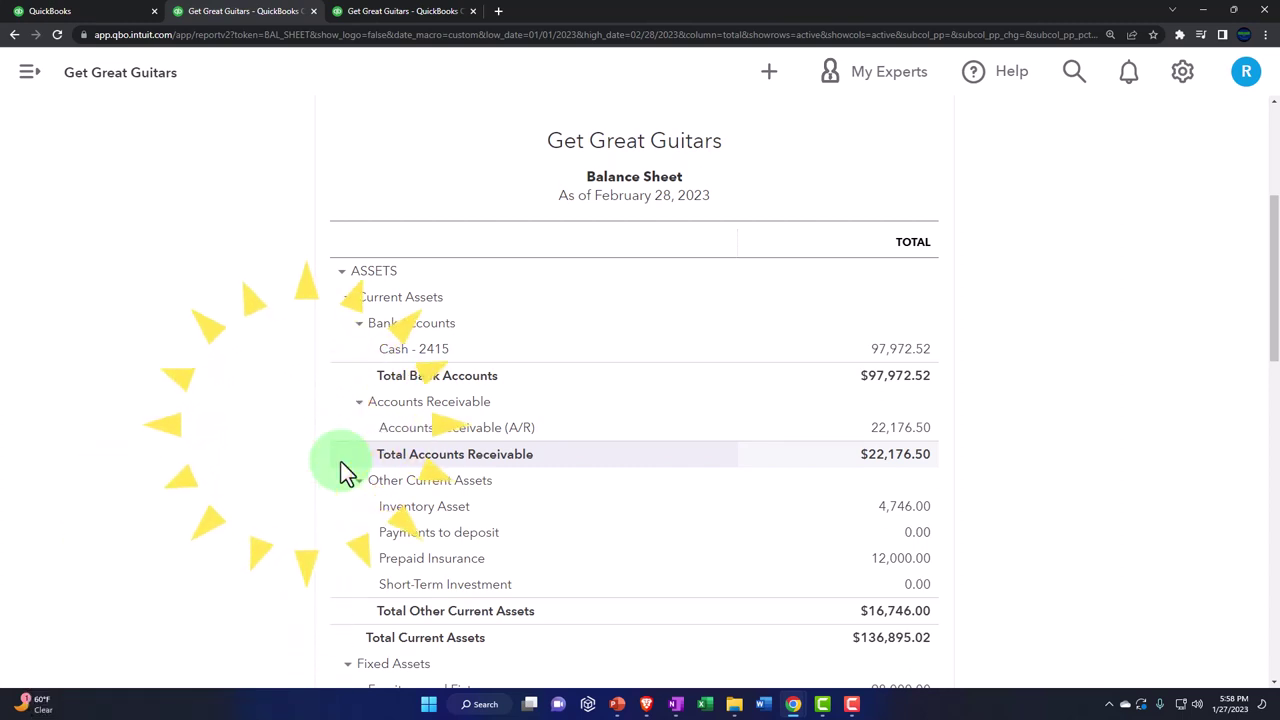
Step: Open the transaction detail behind the Balance Sheet's cash account, examine its payroll checks, and return to the report summary
left_click(886, 362)
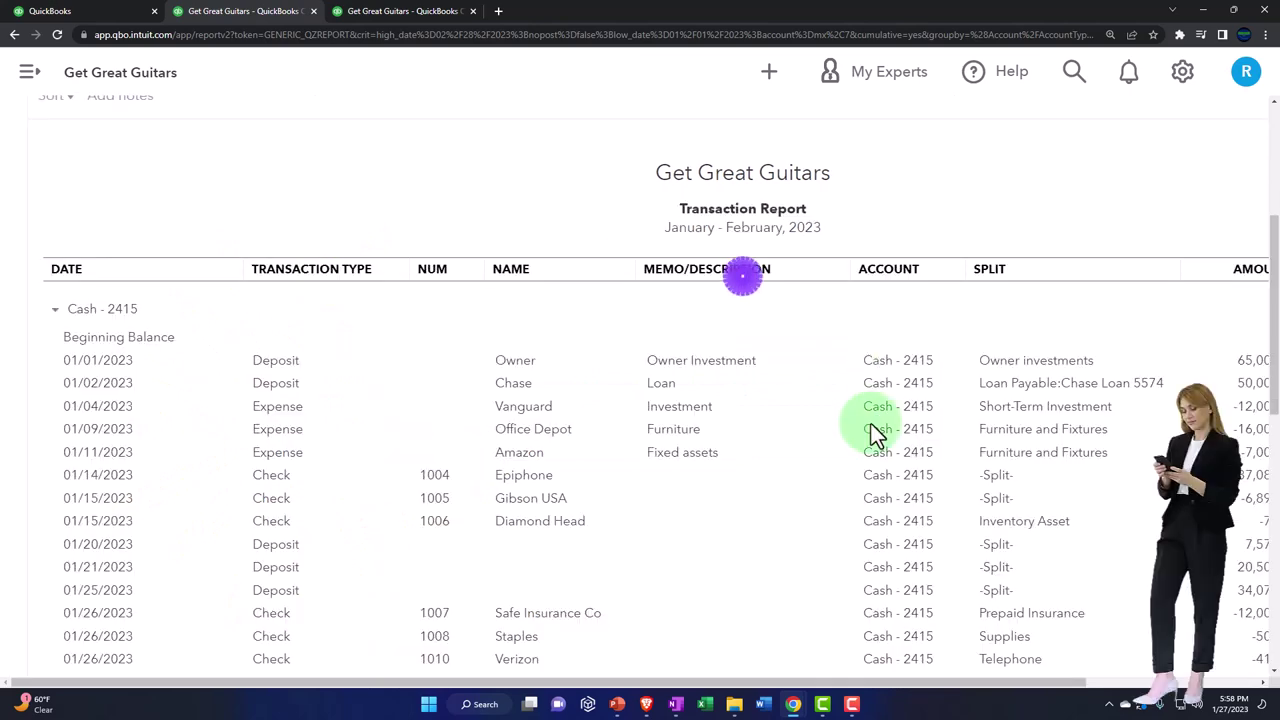
scroll(752, 518, "down", 5)
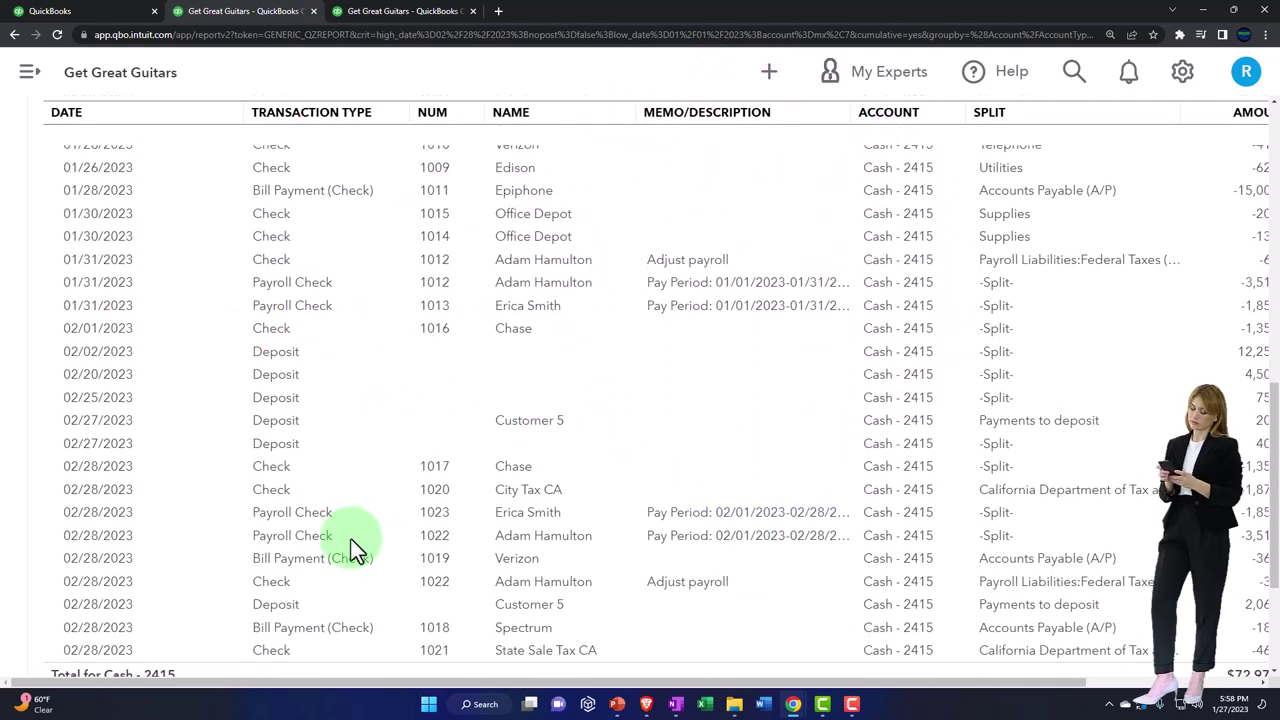
scroll(351, 539, "up", 6)
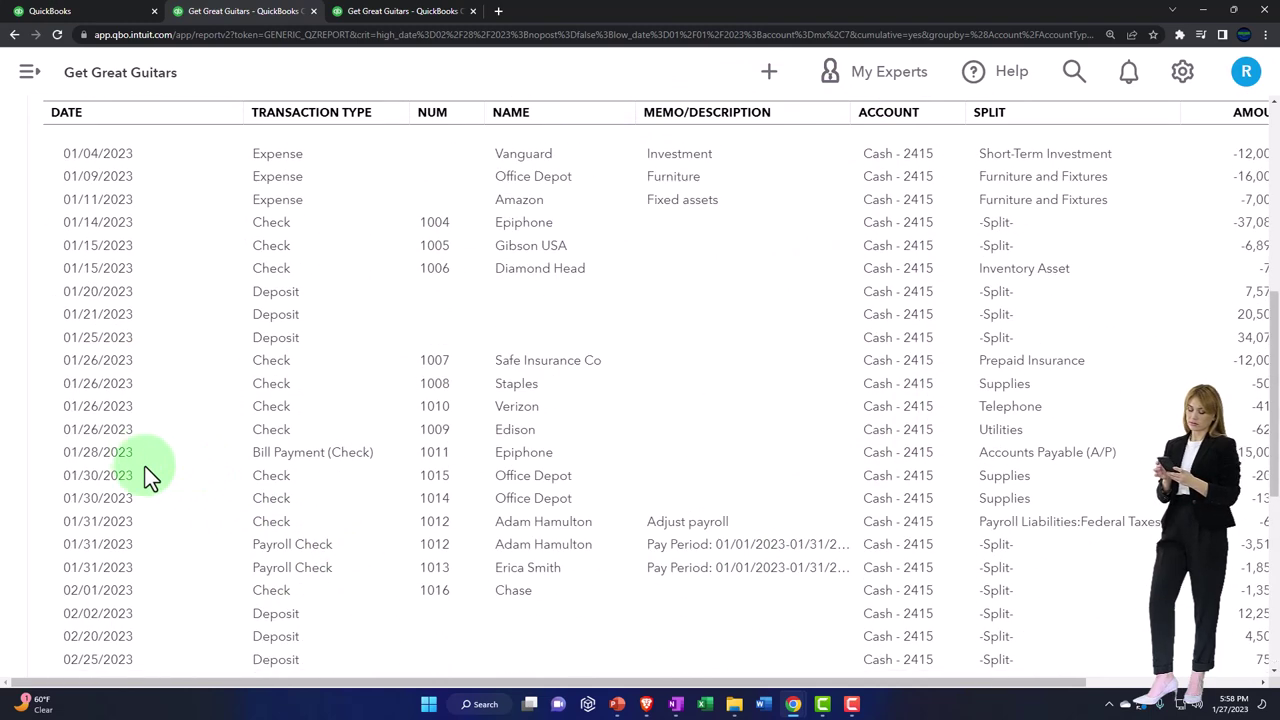
scroll(145, 475, "up", 1)
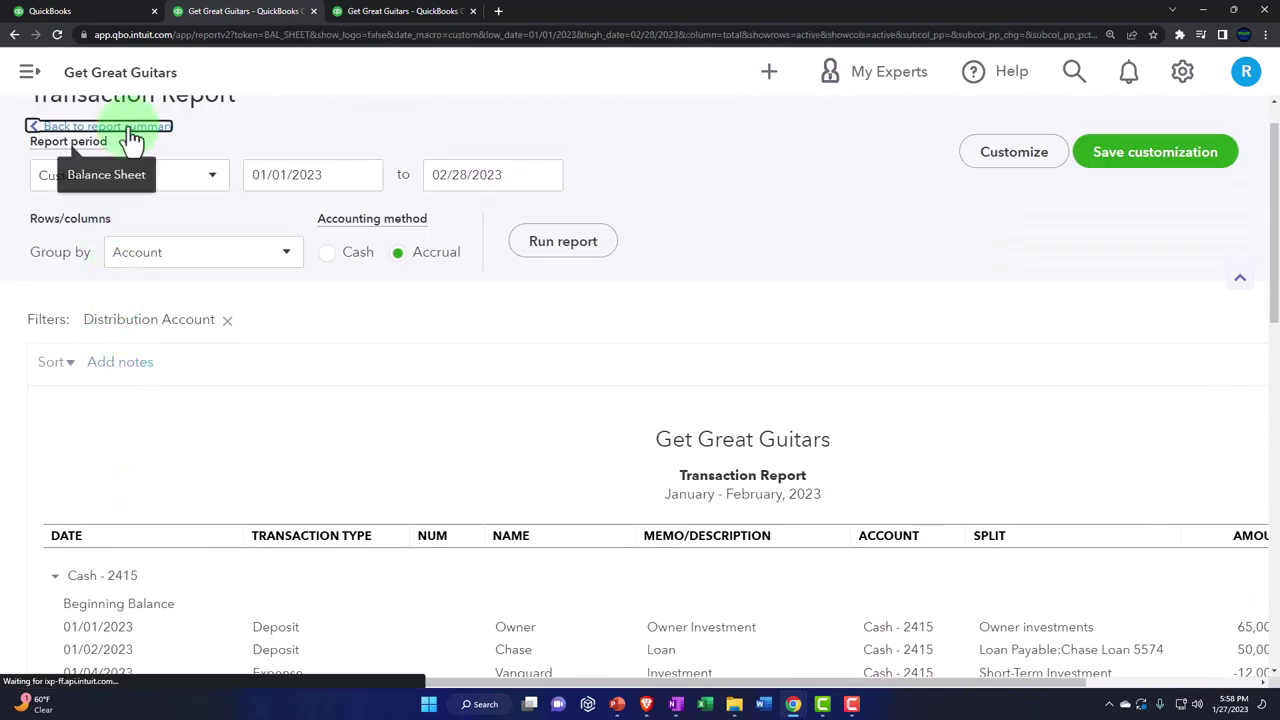
Step: On the Profit and Loss report, examine the transactions behind total Wages under Payroll expenses and return to the summary
left_click(377, 14)
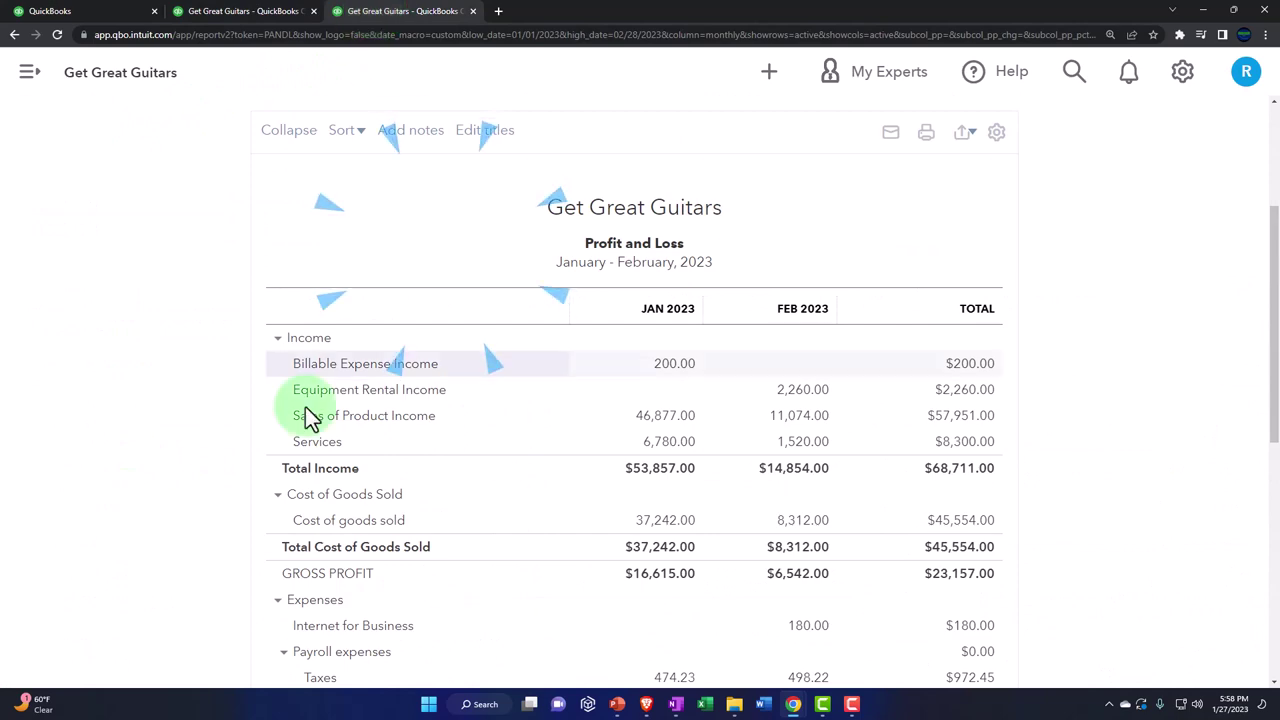
scroll(300, 420, "down", 3)
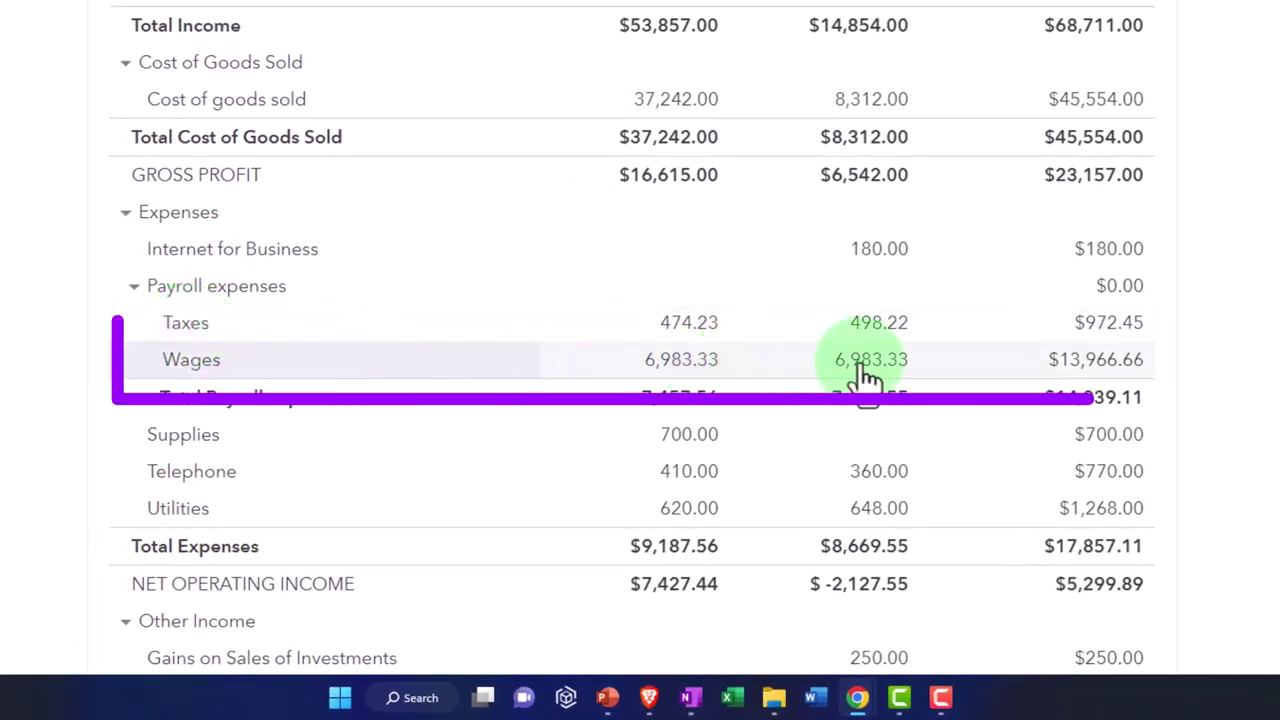
left_click(1082, 372)
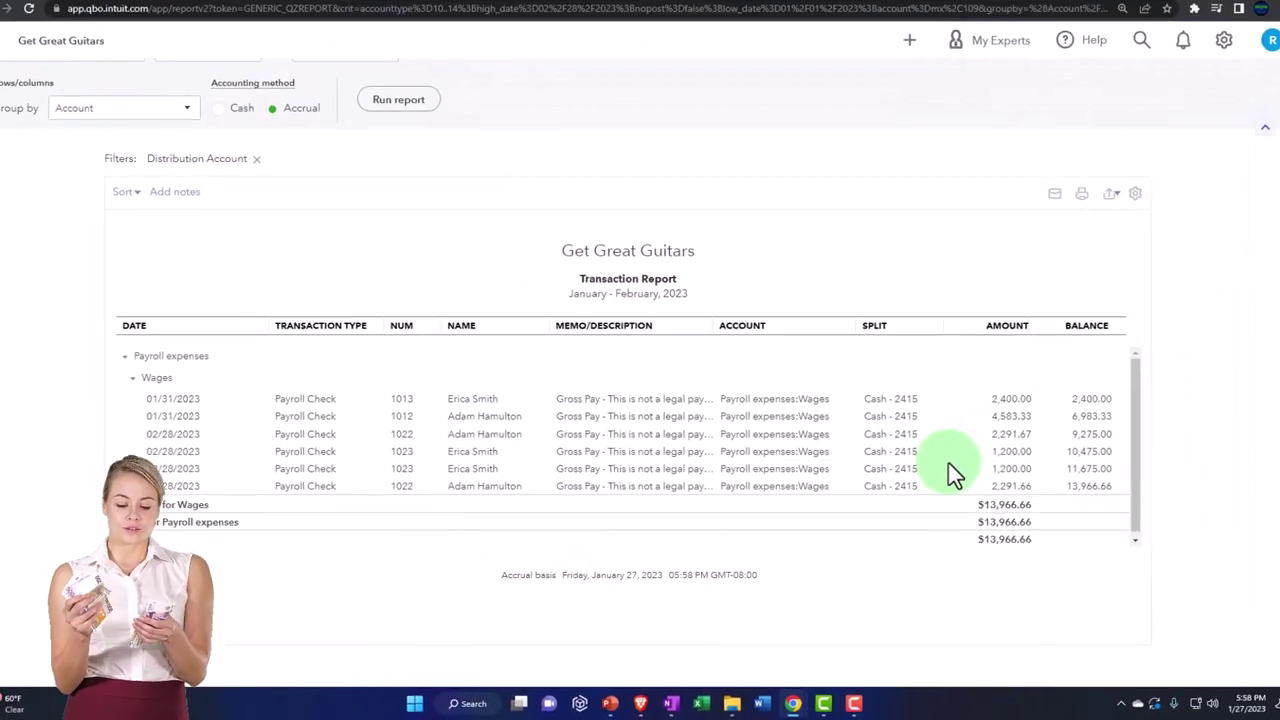
scroll(69, 462, "up", 1)
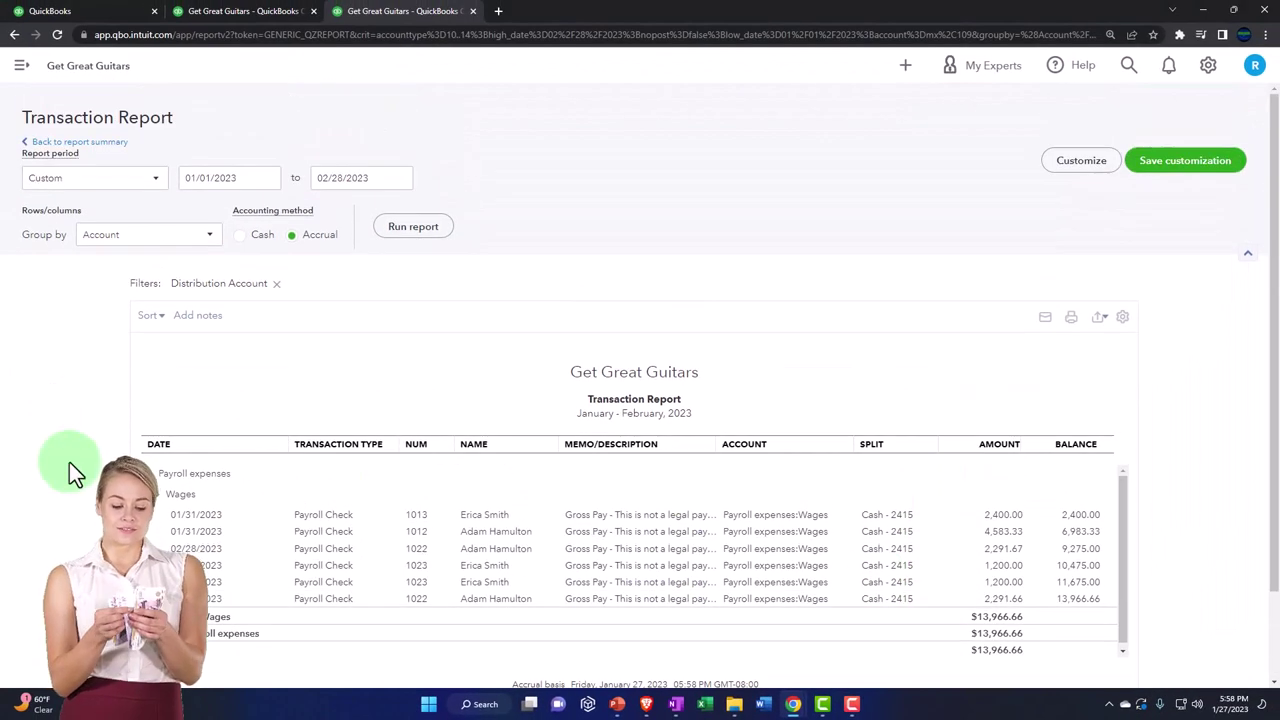
left_click(100, 143)
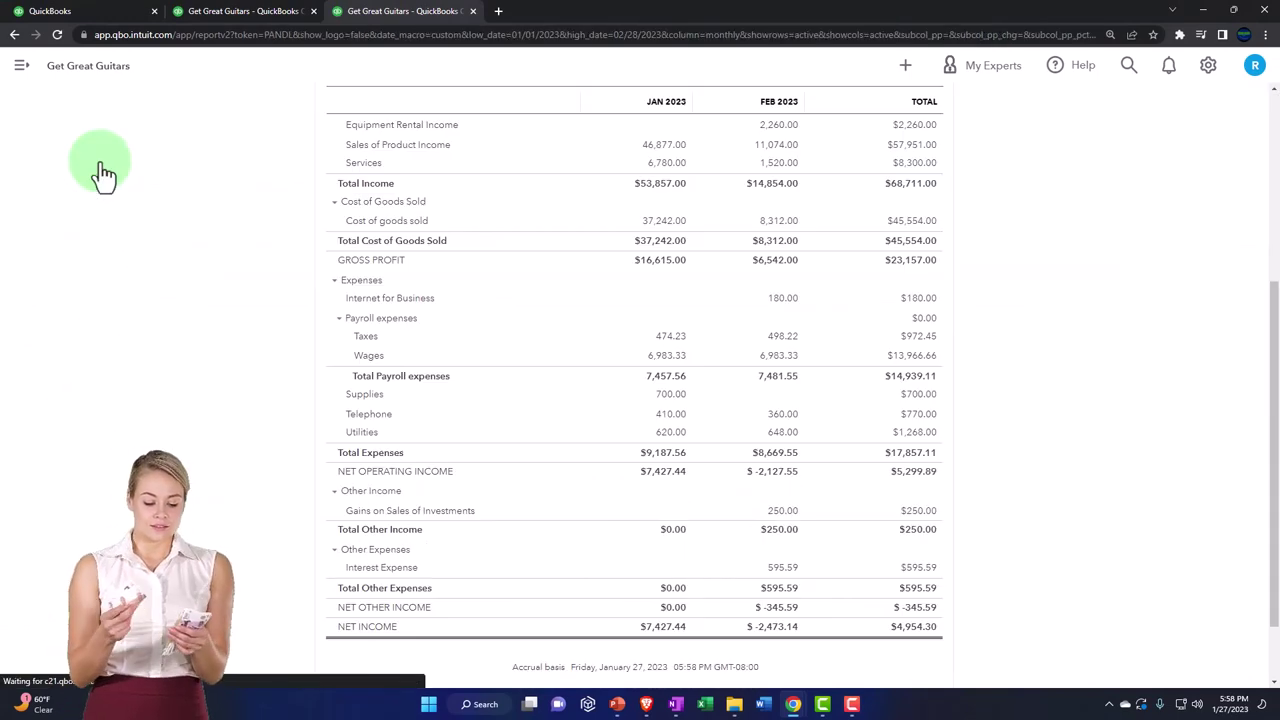
Step: On the Balance Sheet, examine the transactions behind Federal Taxes (941/943/944) under Payroll Liabilities and return to the summary
left_click(243, 12)
key("ctrl+plus")
scroll(264, 324, "down", 5)
scroll(264, 324, "down", 3)
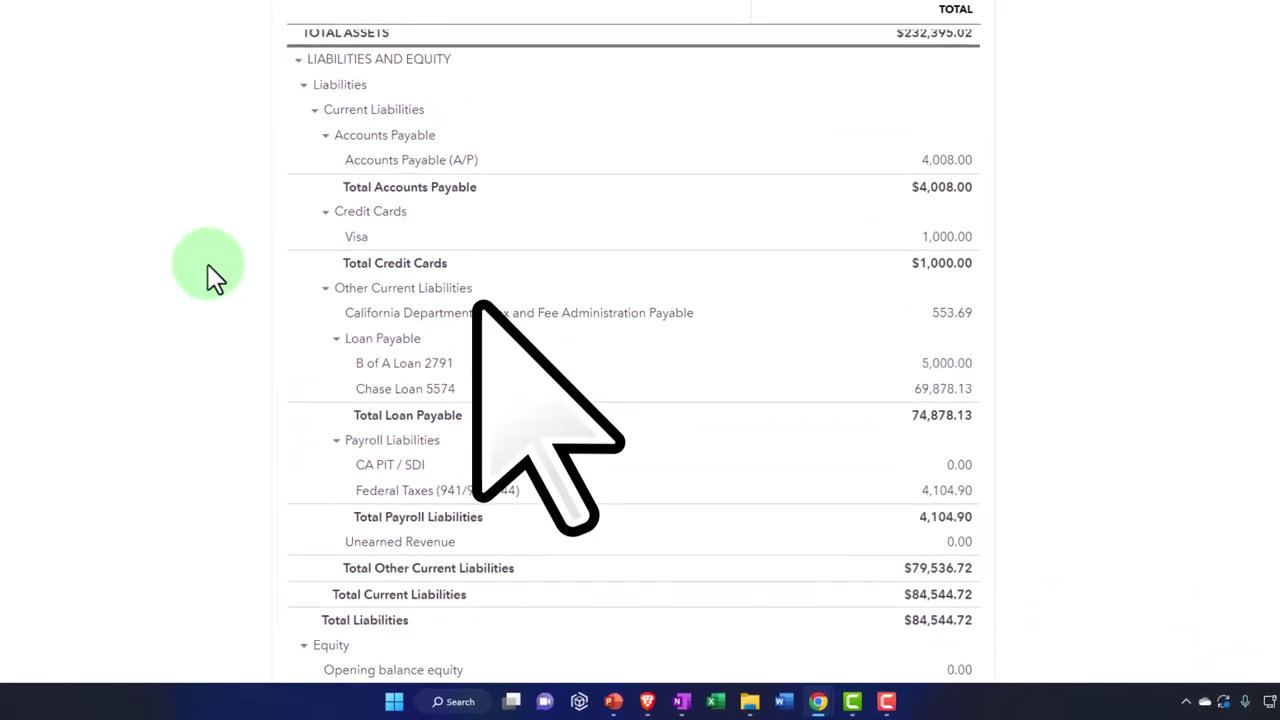
scroll(215, 278, "down", 2)
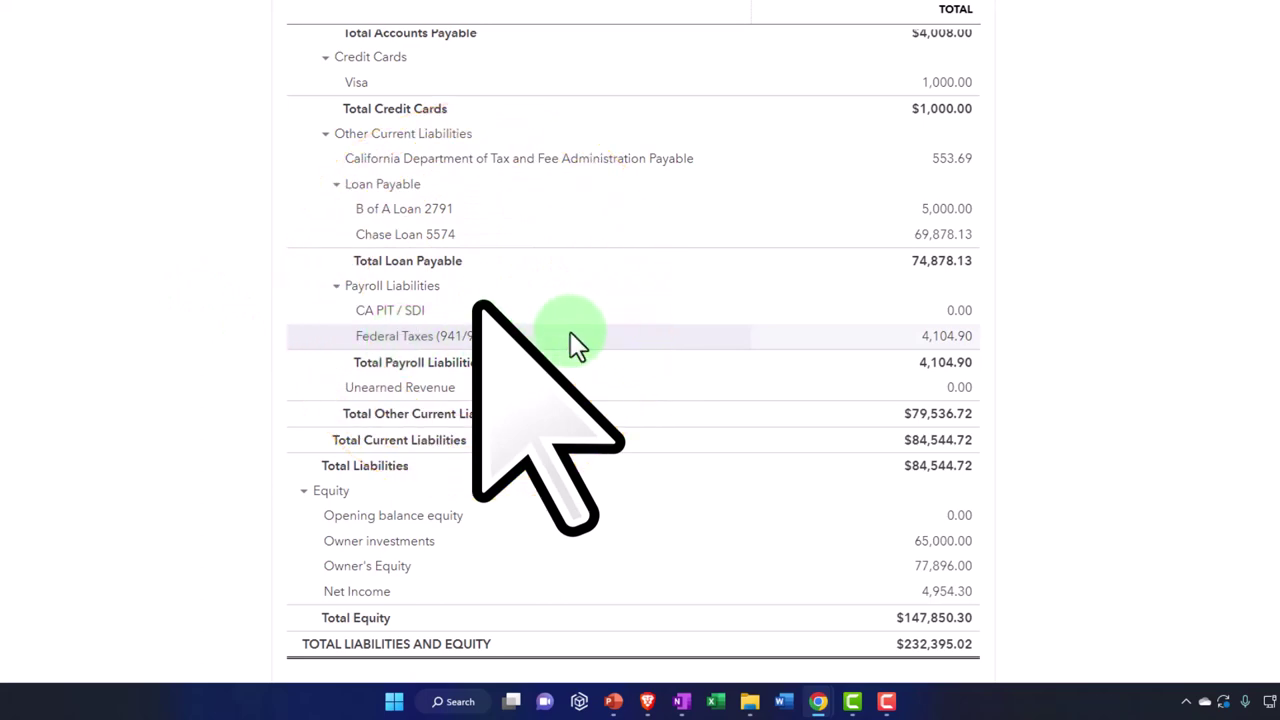
left_click(962, 363)
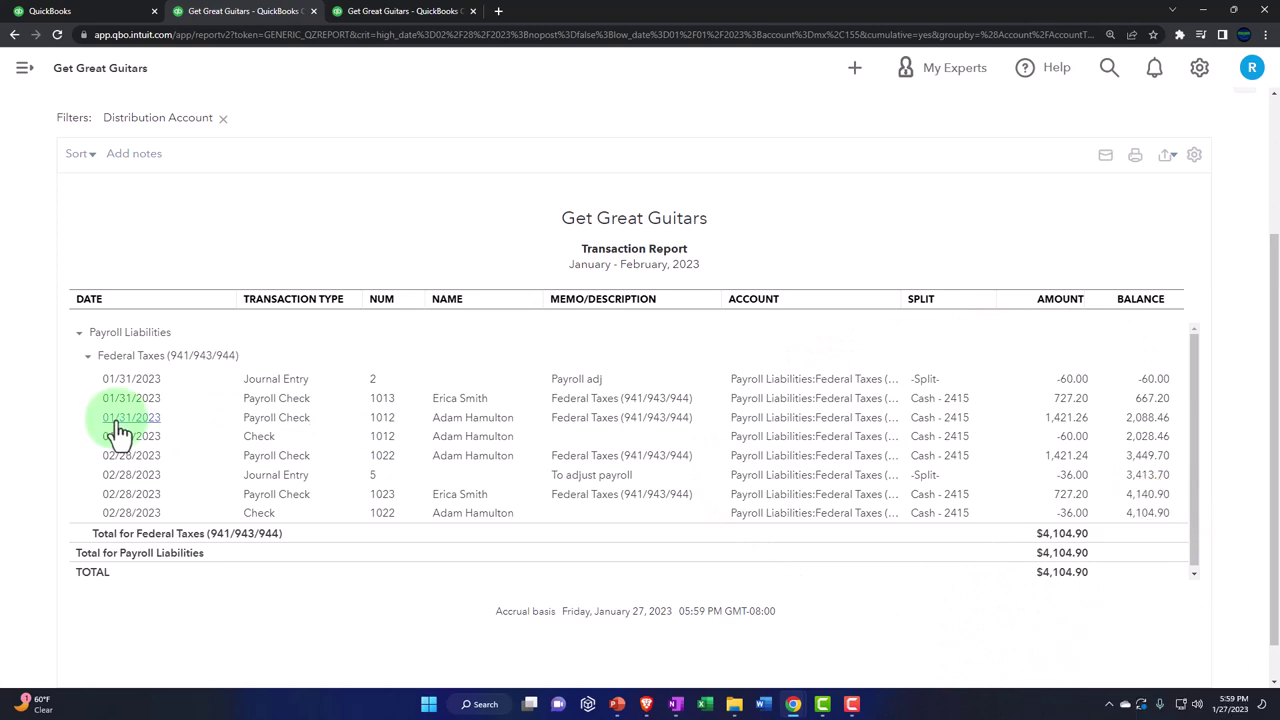
scroll(118, 430, "up", 2)
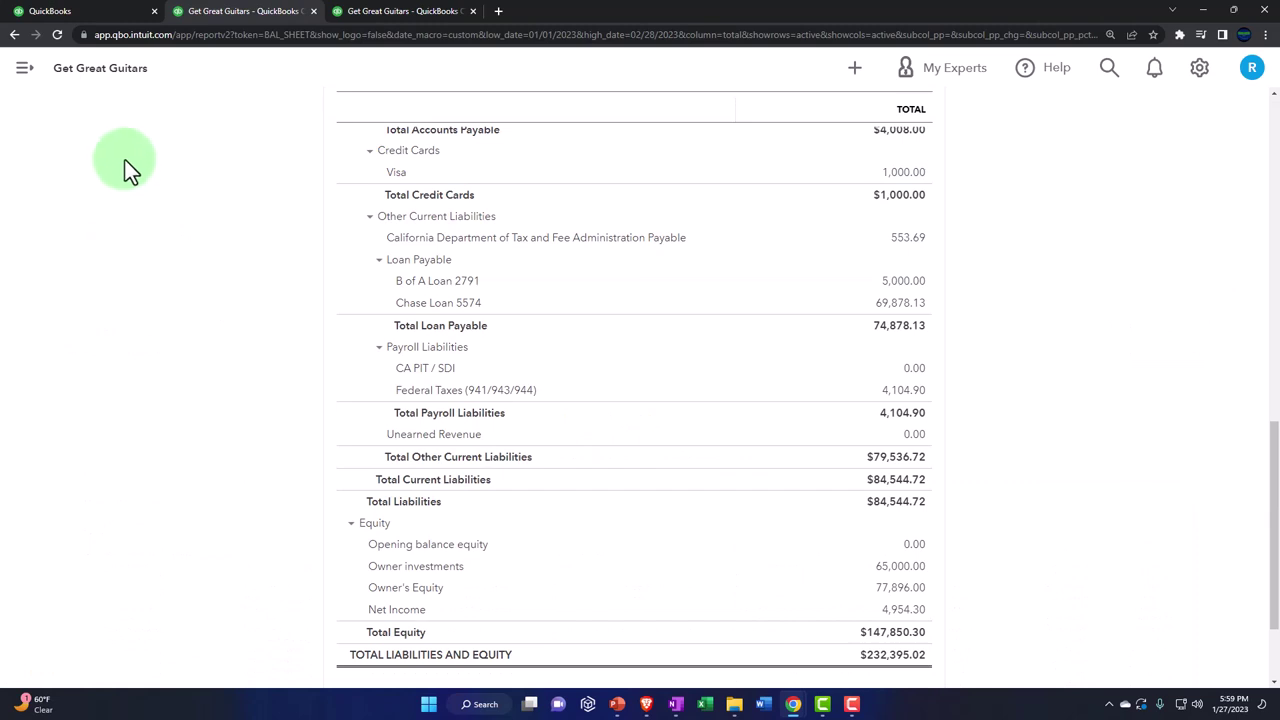
Step: Duplicate the Profit and Loss browser tab, open the Reports list in the copy, and collapse the navigation menu
left_click(378, 18)
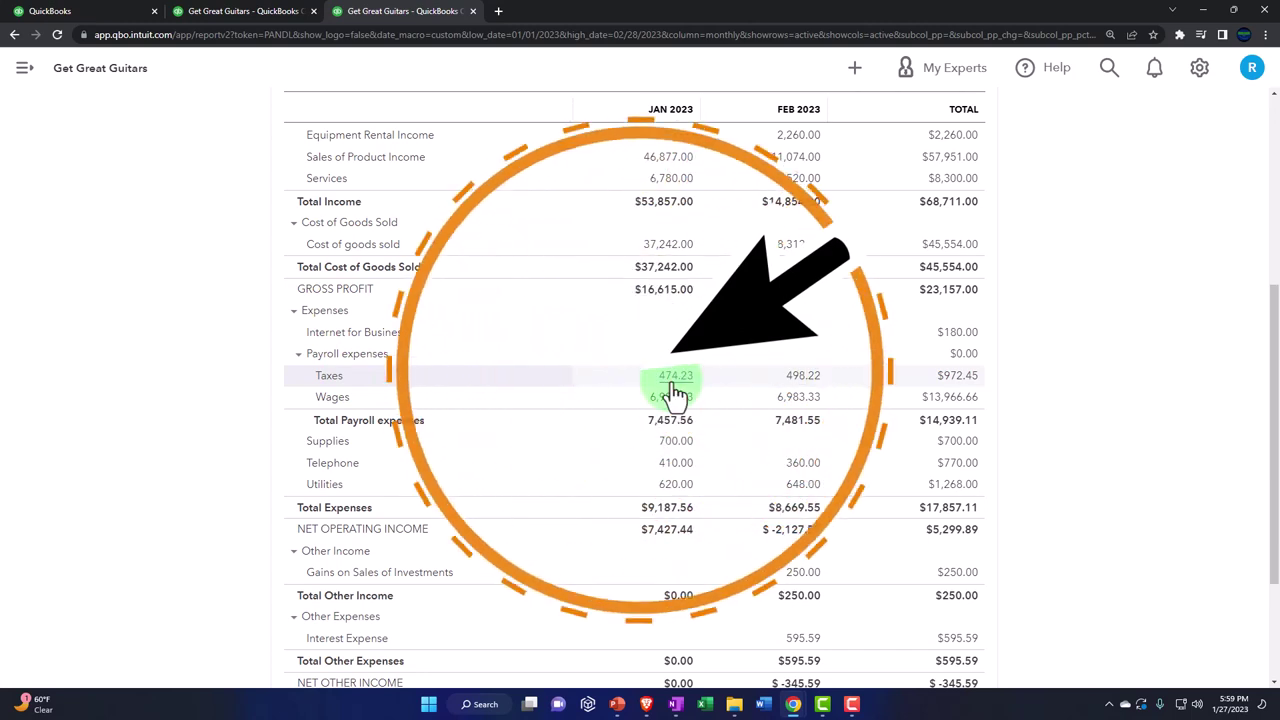
right_click(437, 24)
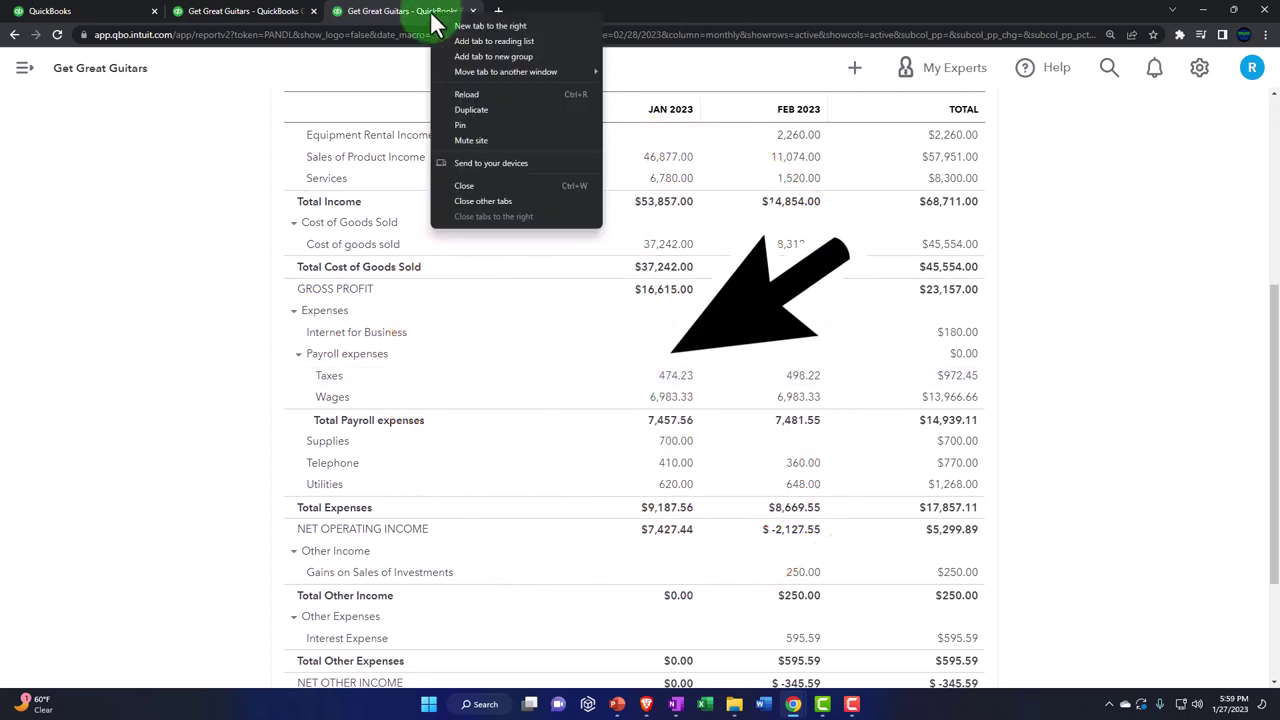
left_click(460, 104)
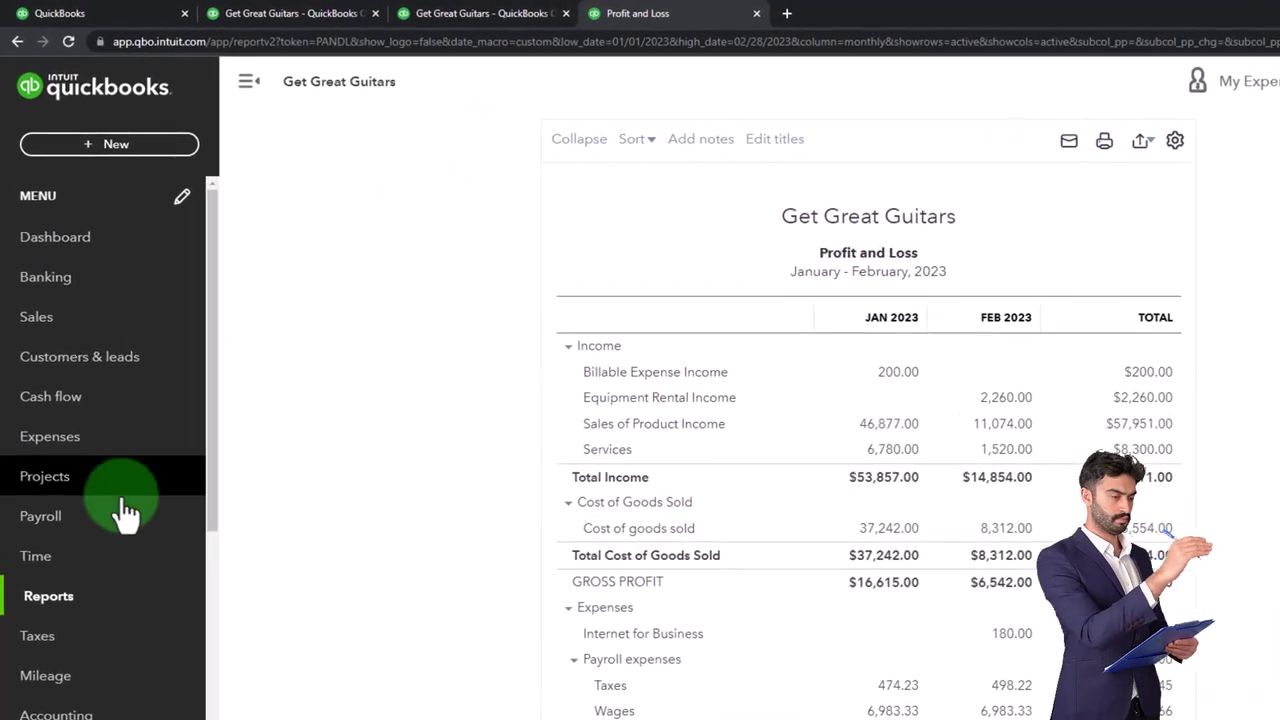
left_click(72, 624)
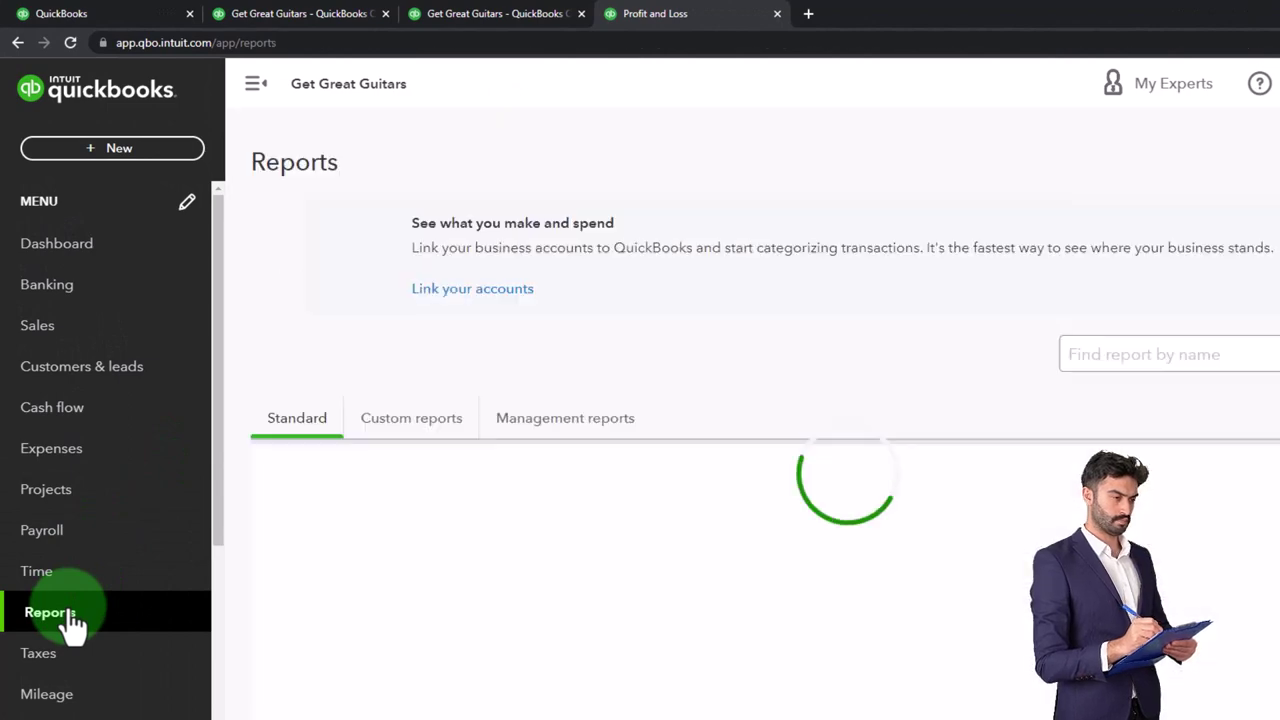
left_click(252, 92)
key("ctrl+minus")
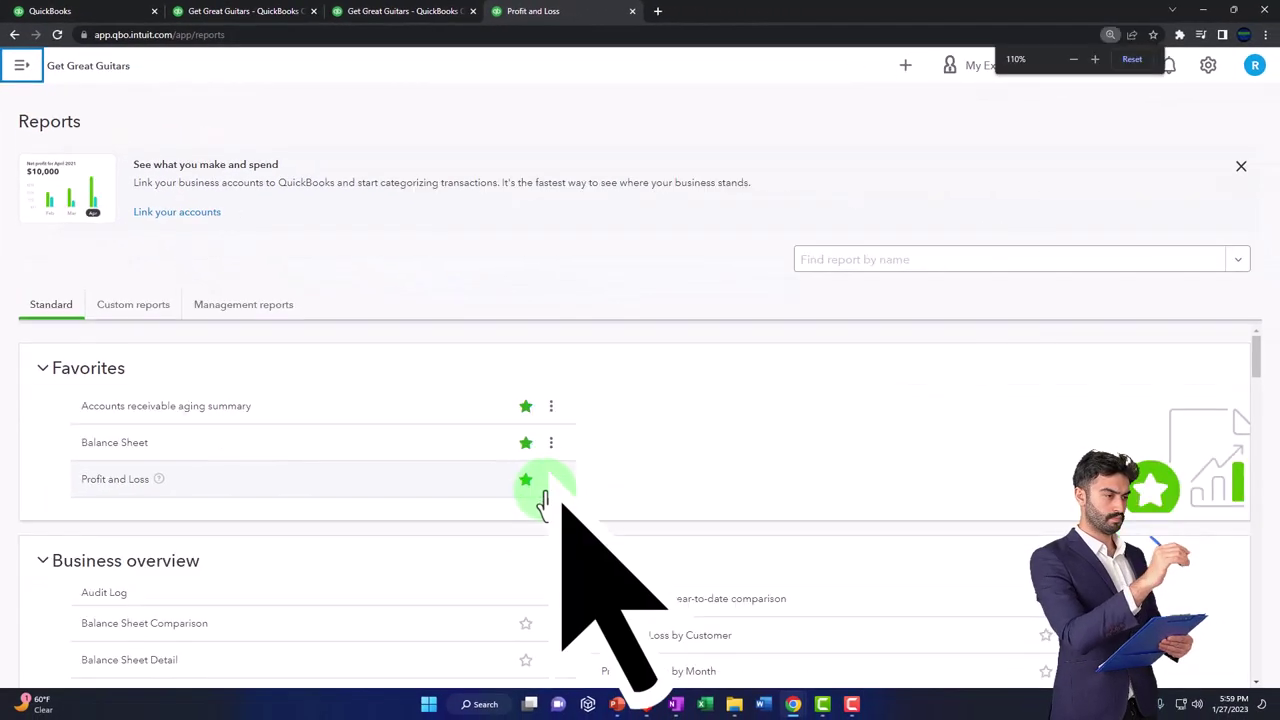
Step: Find the payroll reports in the standard list and open Payroll Summary by Employee
scroll(543, 500, "down", 20)
scroll(543, 500, "down", 15)
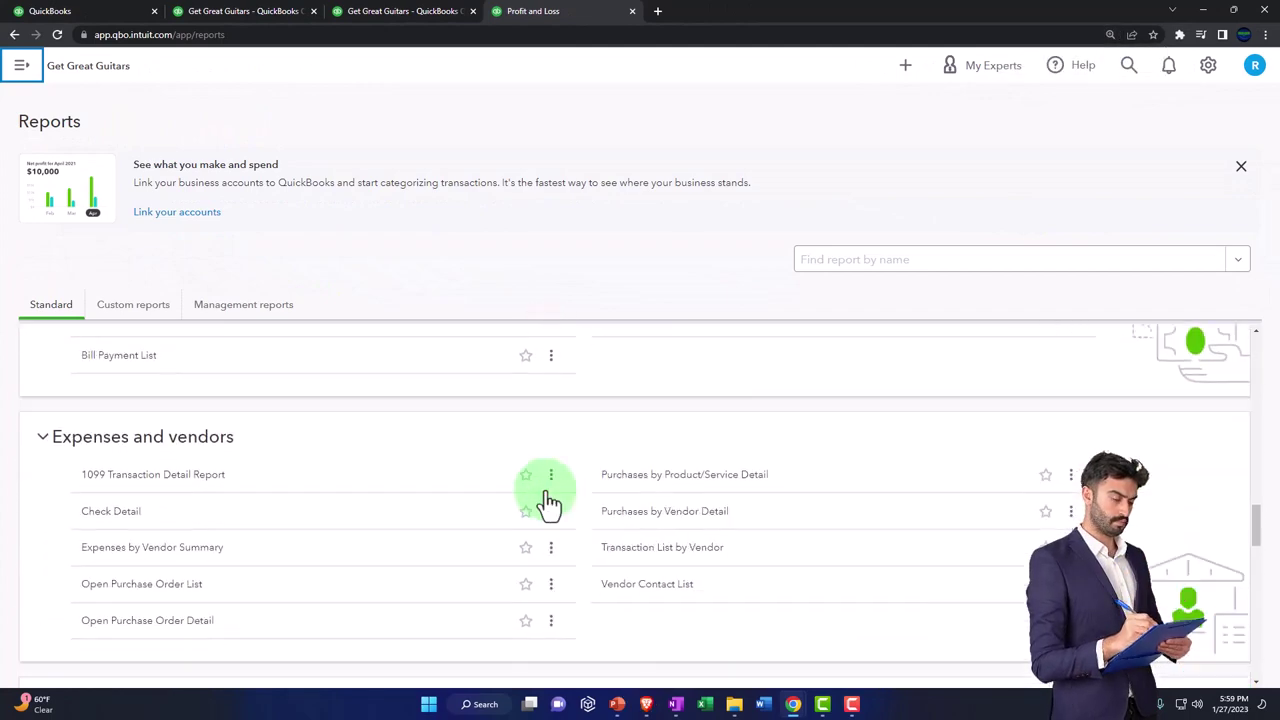
scroll(549, 503, "down", 3)
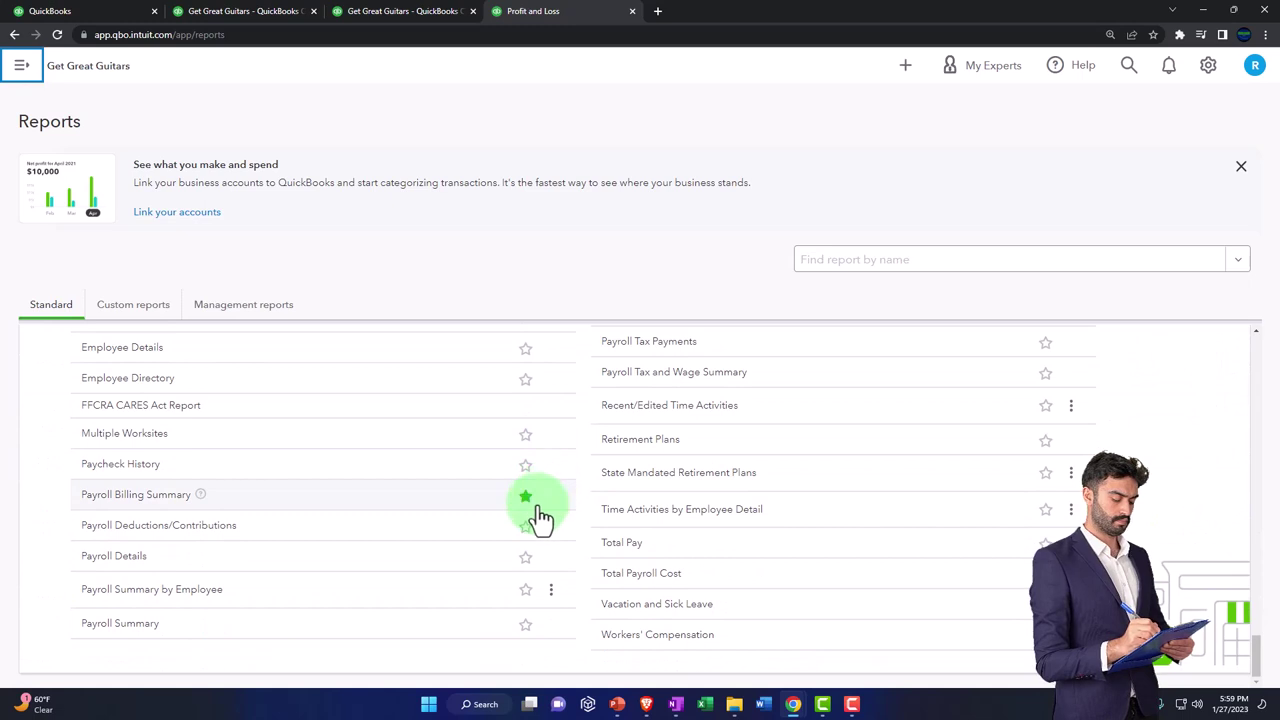
left_click(147, 590)
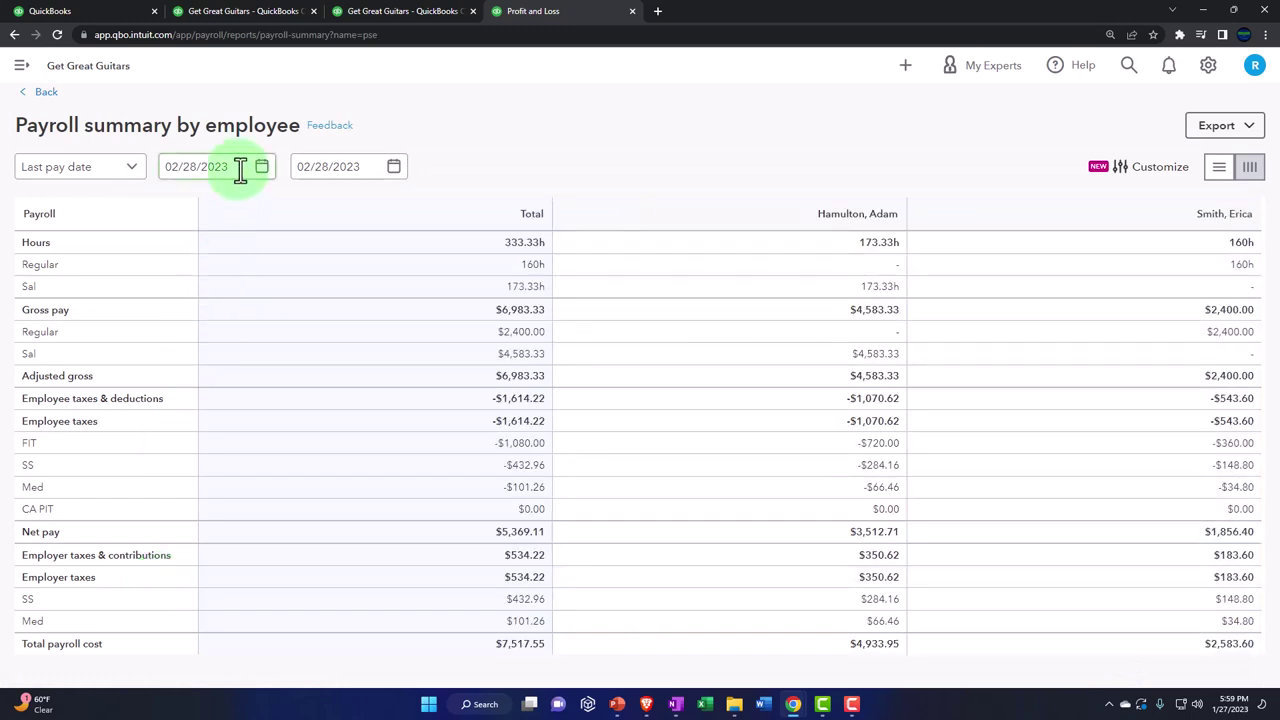
Step: Set the Payroll Summary by Employee date range to 01/01/2023 through 02/28/2023 and apply it
type("01/01/2028")
key("Tab")
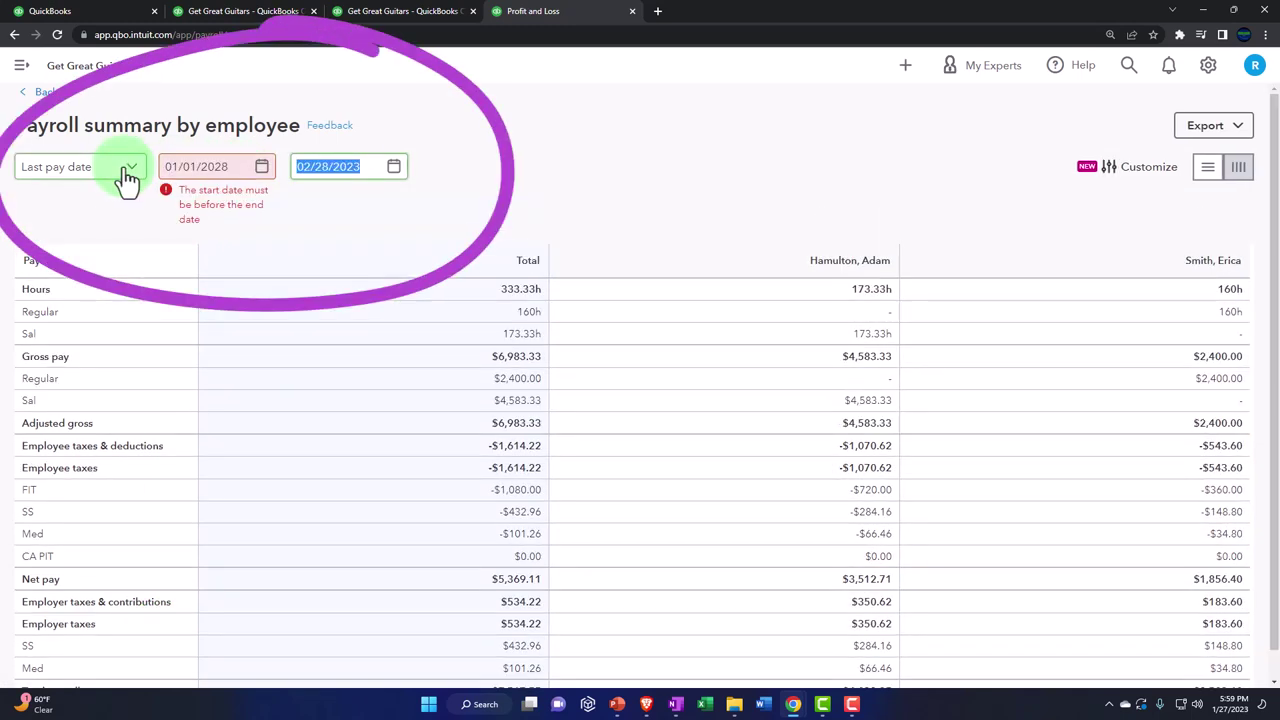
left_click(240, 168)
key("BackSpace")
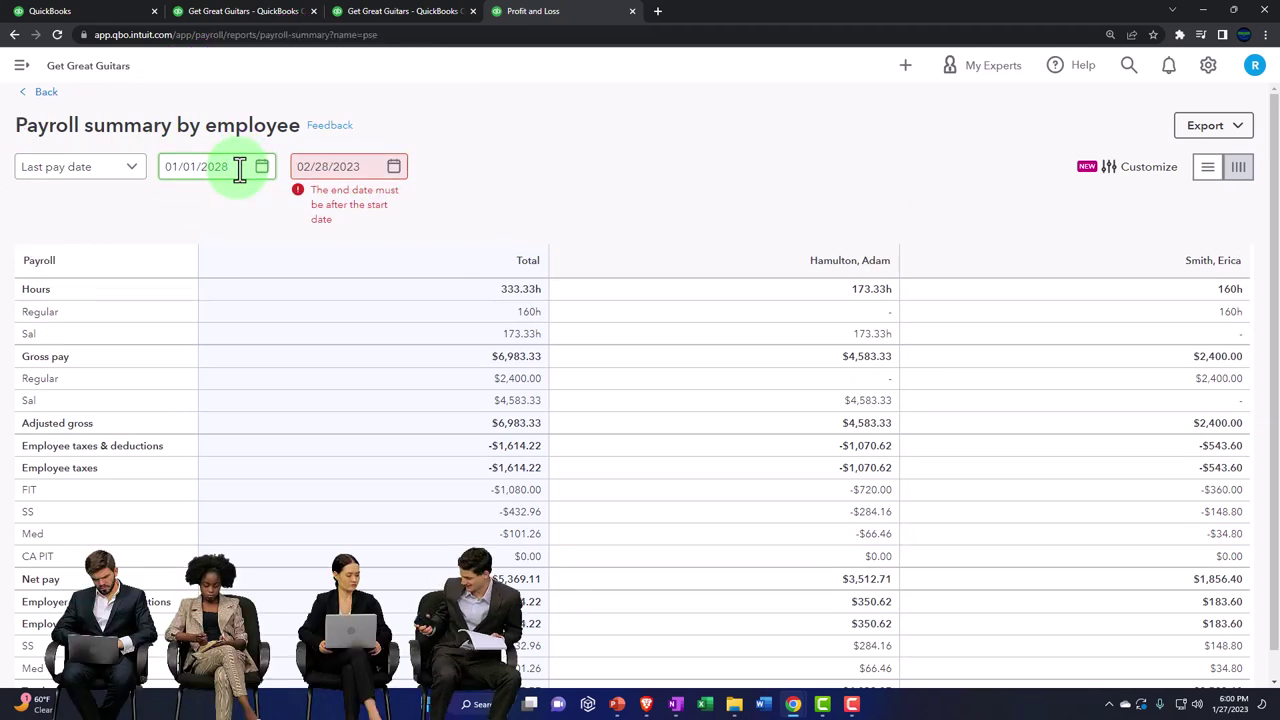
type("3")
key("Tab")
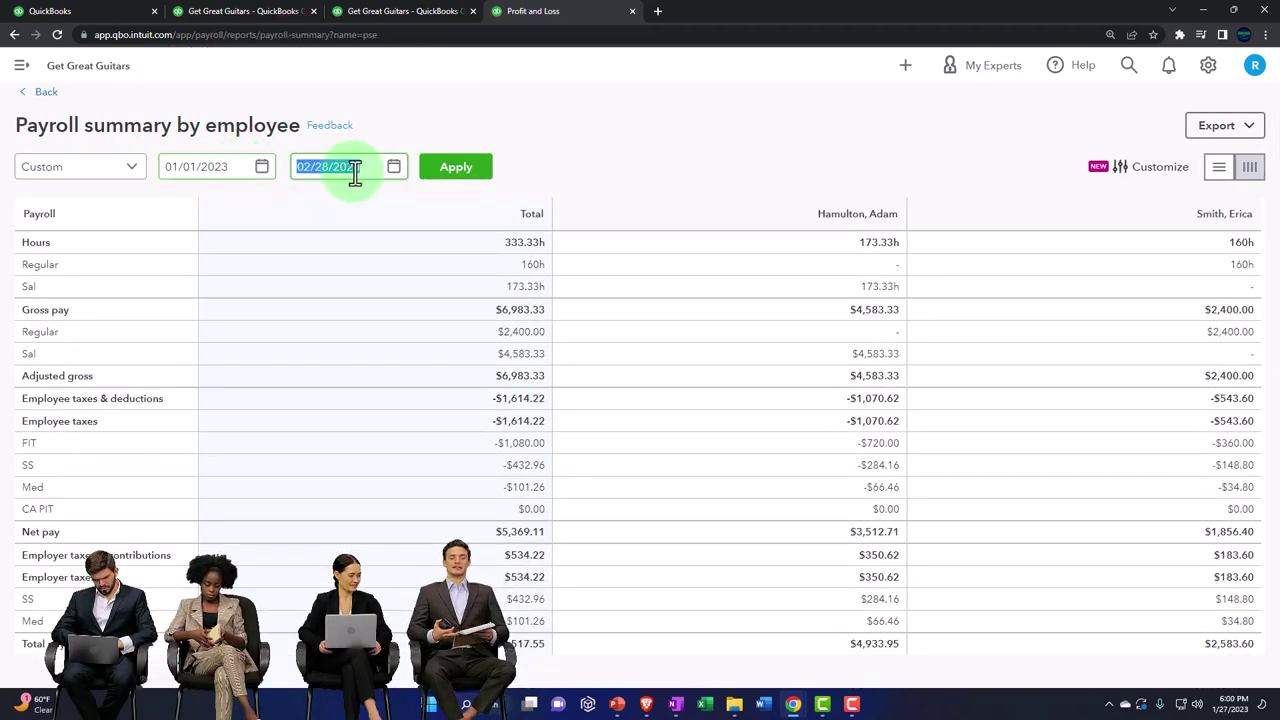
left_click(456, 167)
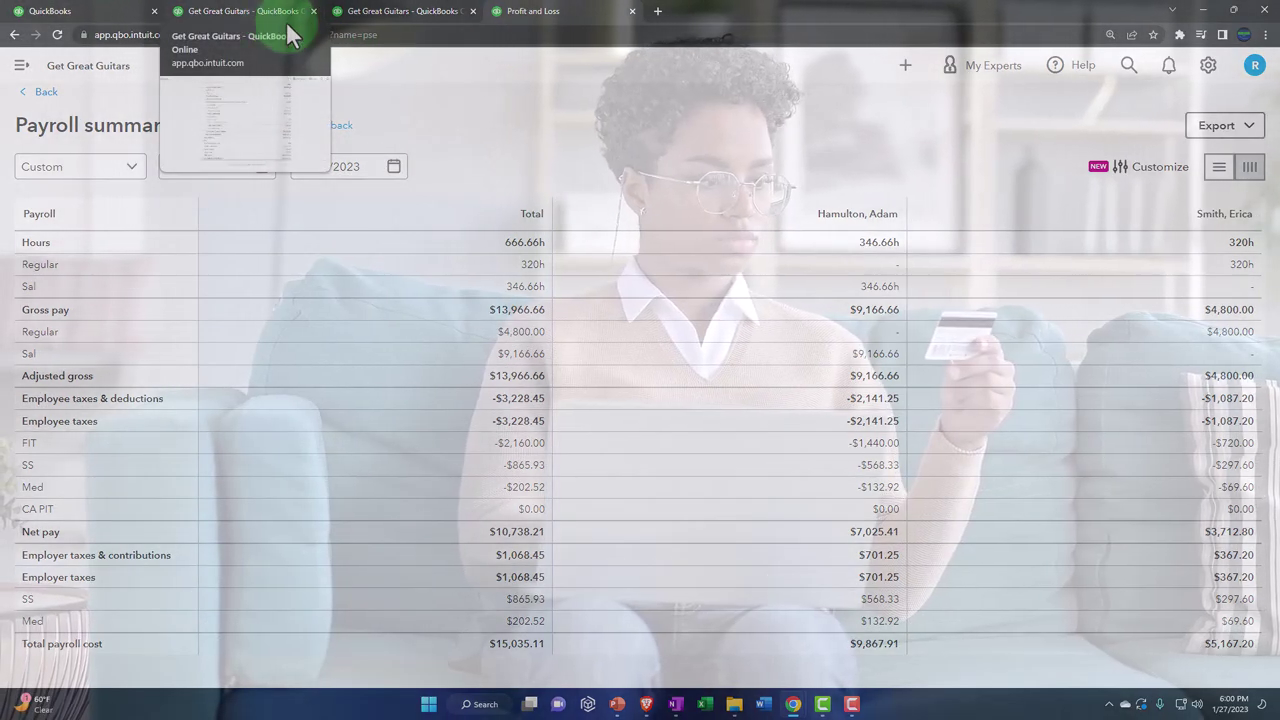
left_click(605, 135)
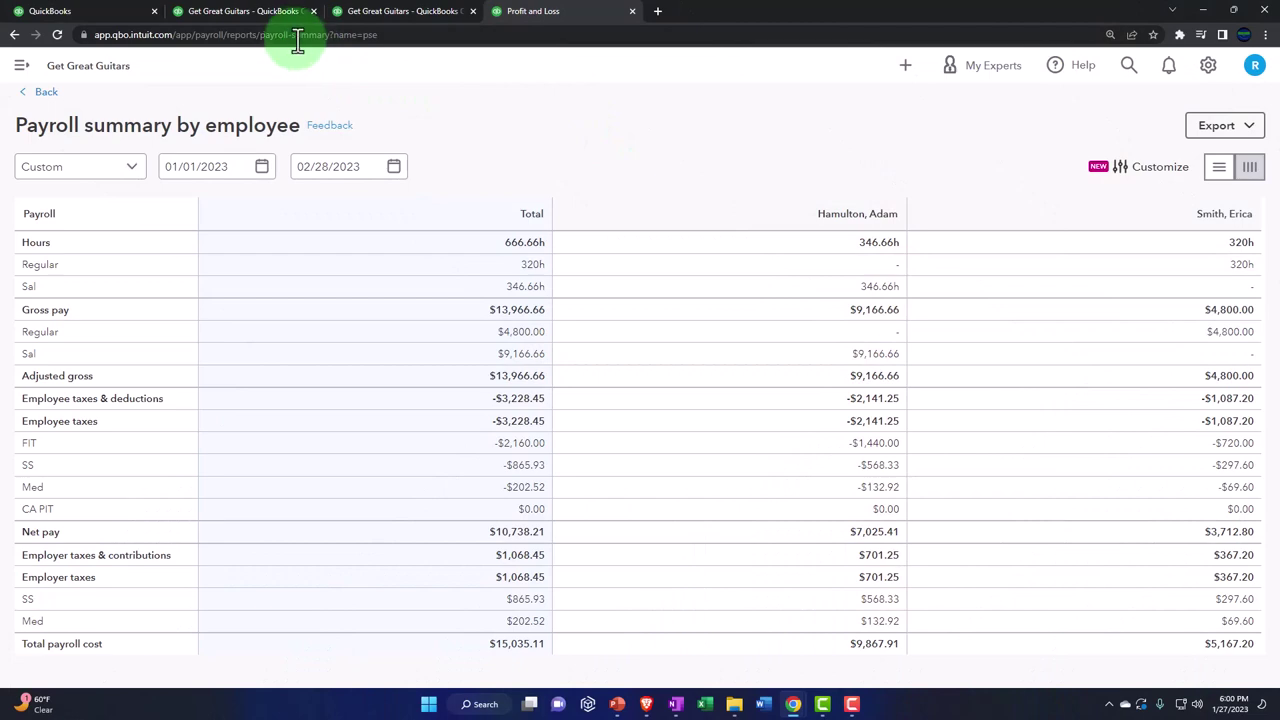
Step: Return to the Balance Sheet, examine the payroll checks and journal entries behind the Federal Taxes liability, and go back to the summary
left_click(258, 14)
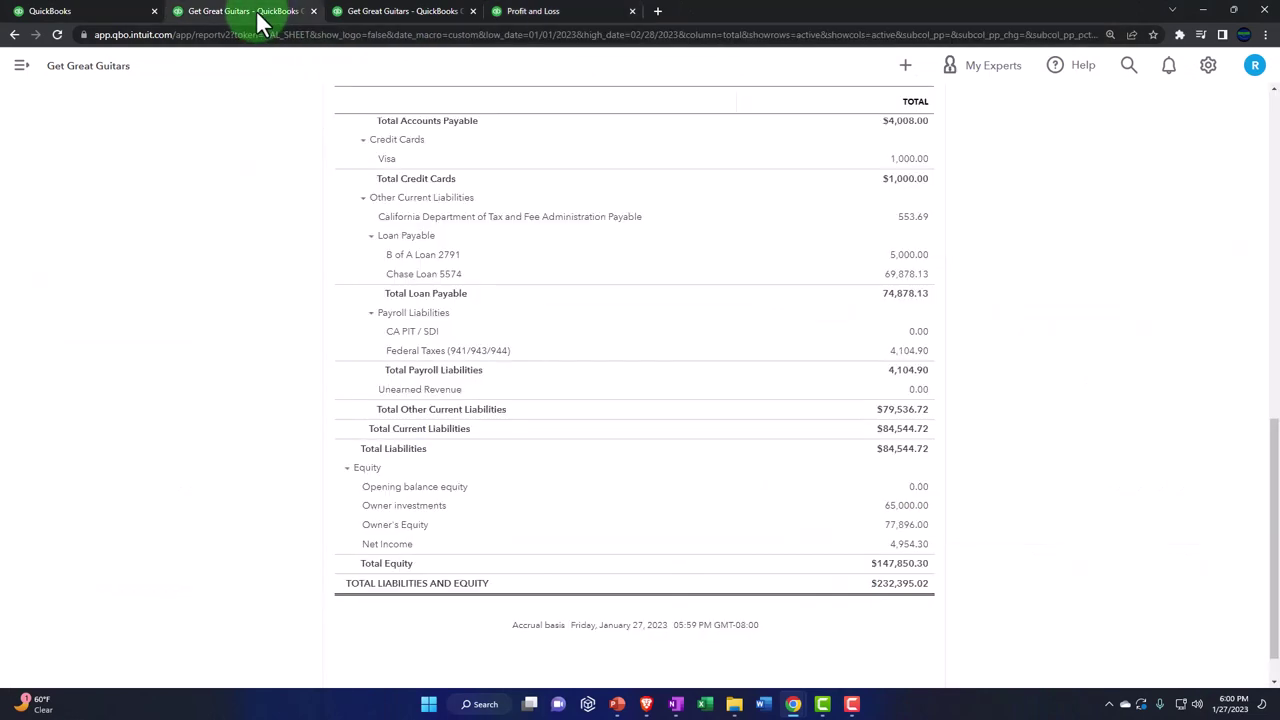
scroll(537, 398, "up", 3)
key("ctrl+plus")
key("ctrl+plus")
key("ctrl+plus")
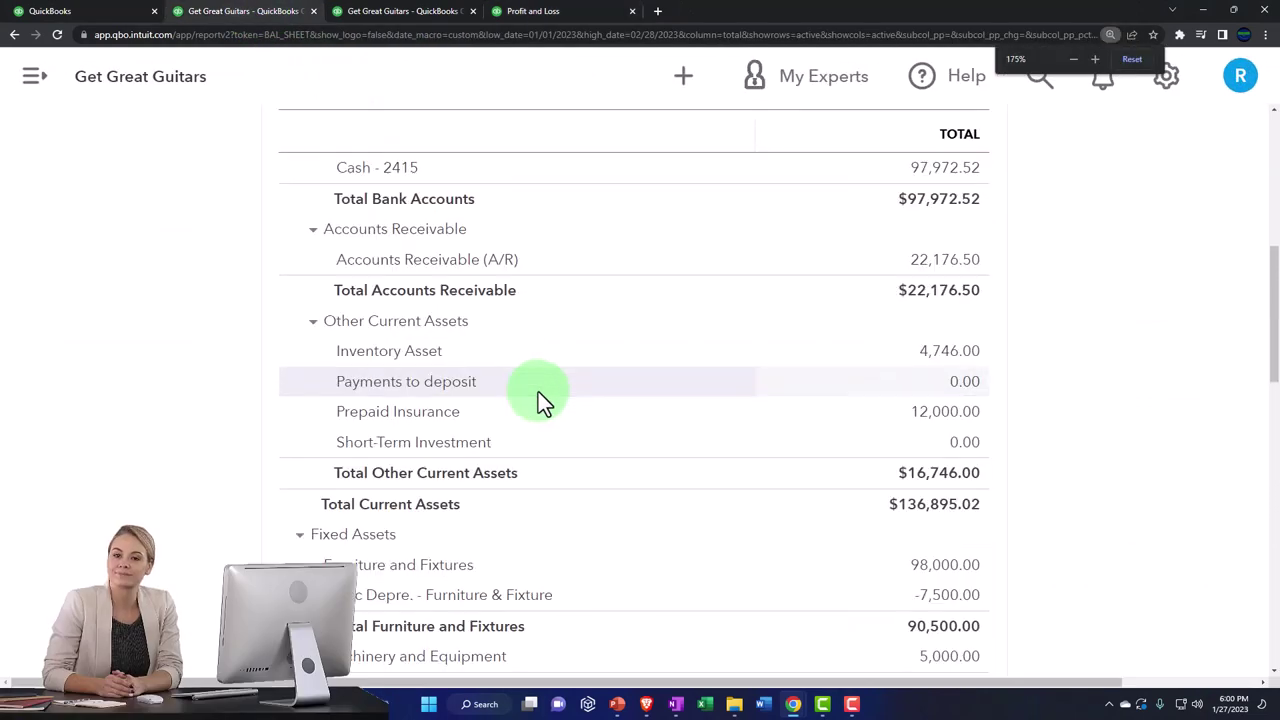
scroll(538, 393, "up", 3)
scroll(538, 393, "down", 6)
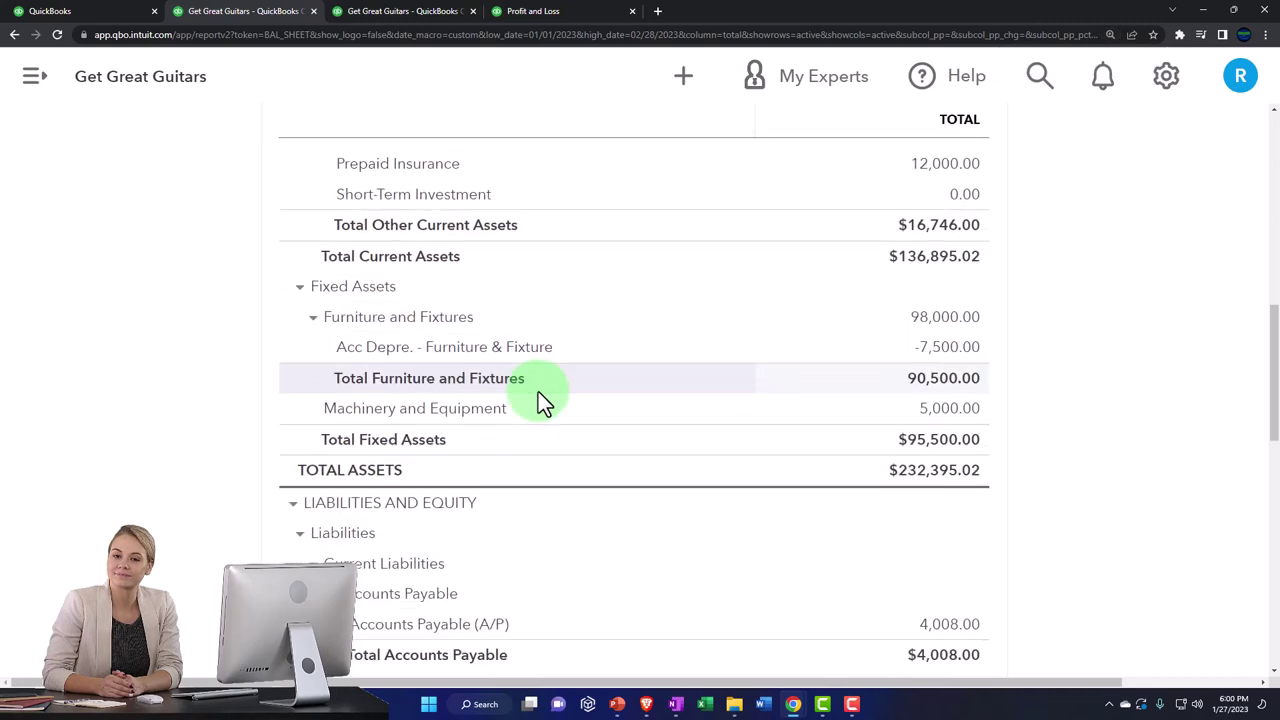
scroll(538, 392, "down", 5)
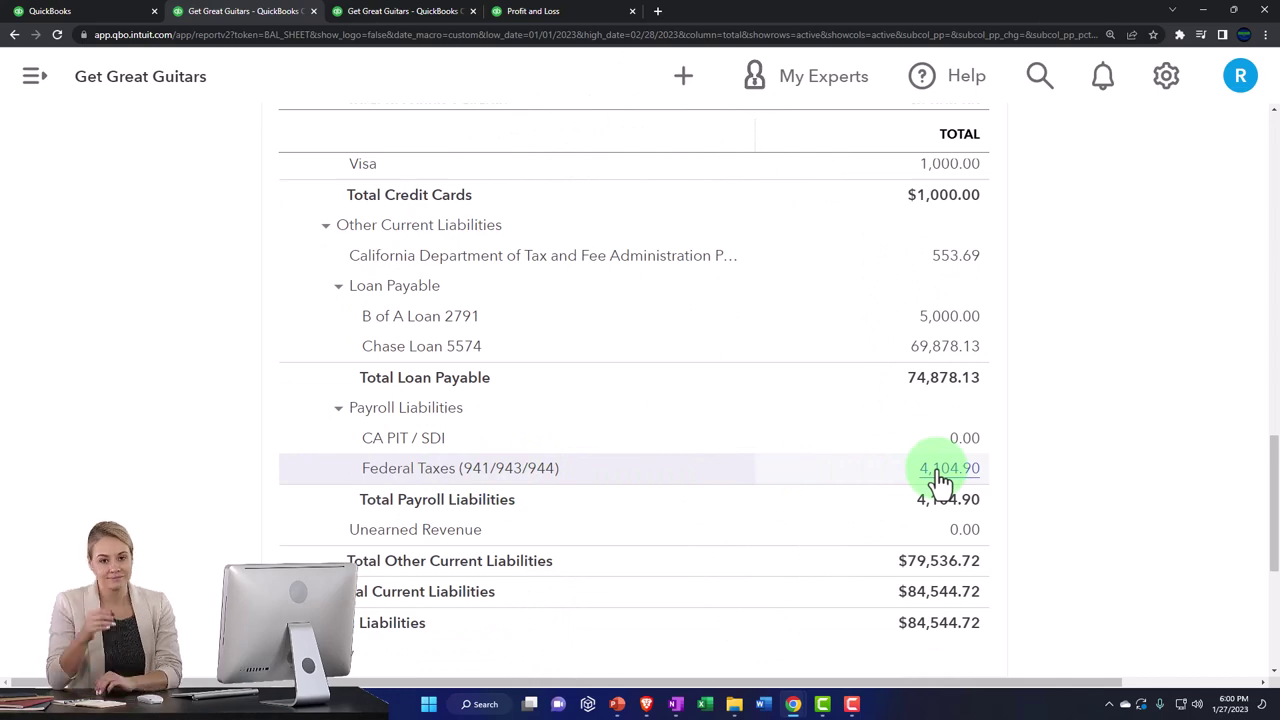
left_click(940, 476)
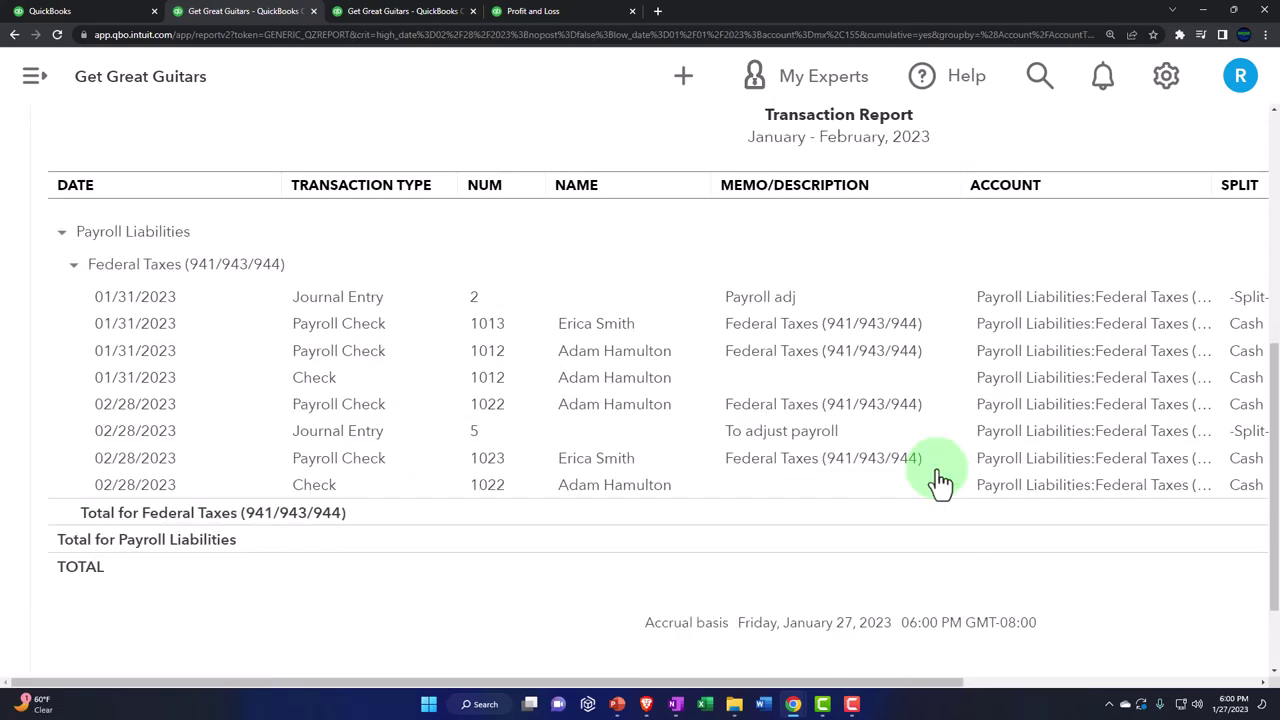
key("ctrl+minus")
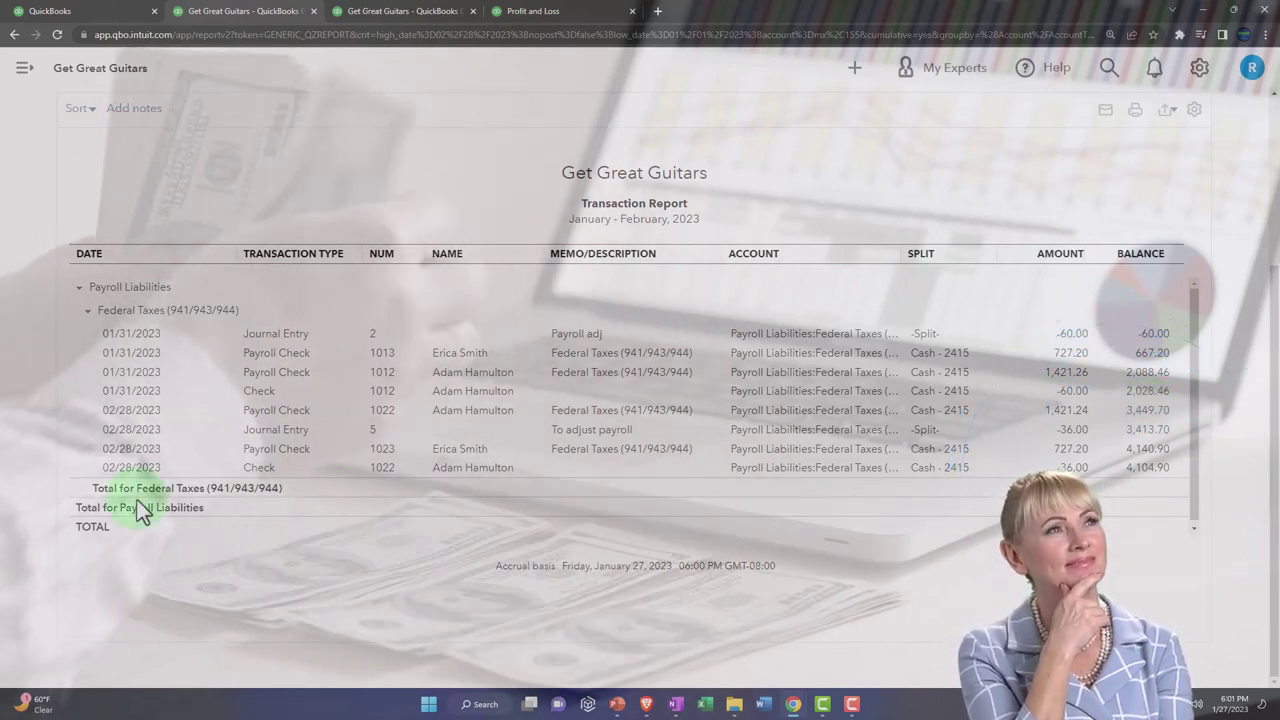
scroll(74, 514, "up", 3)
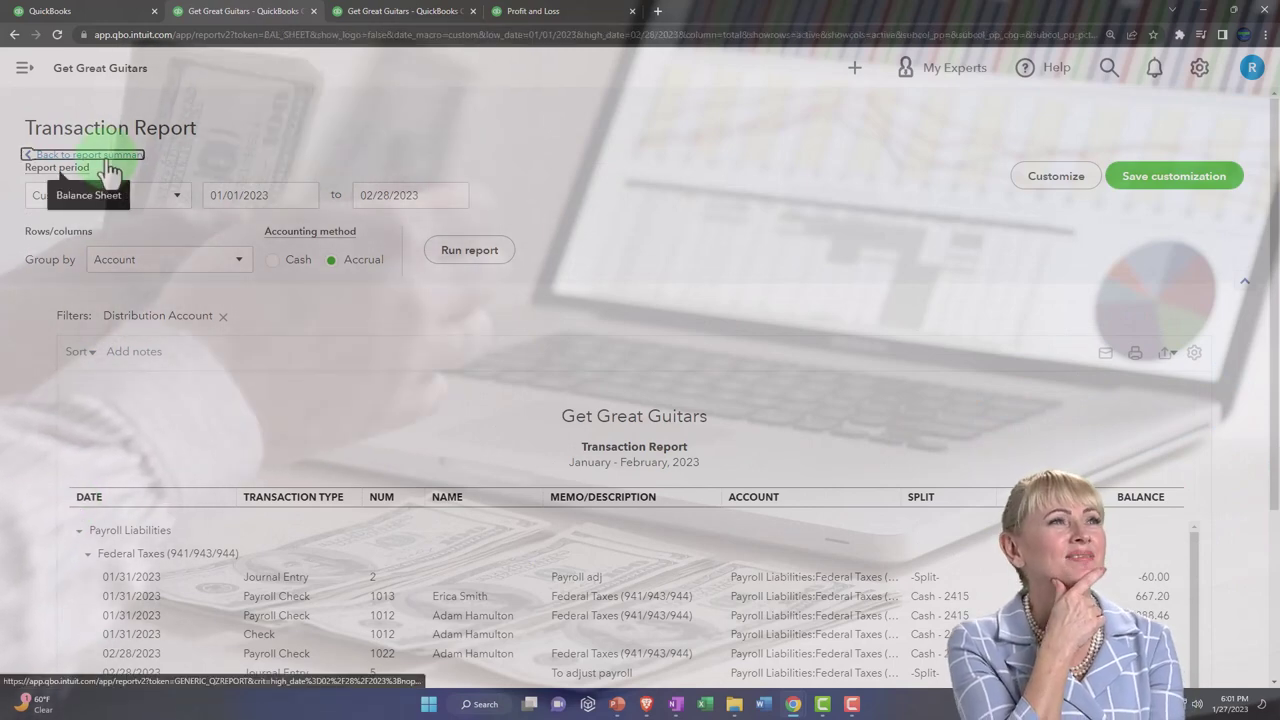
left_click(108, 160)
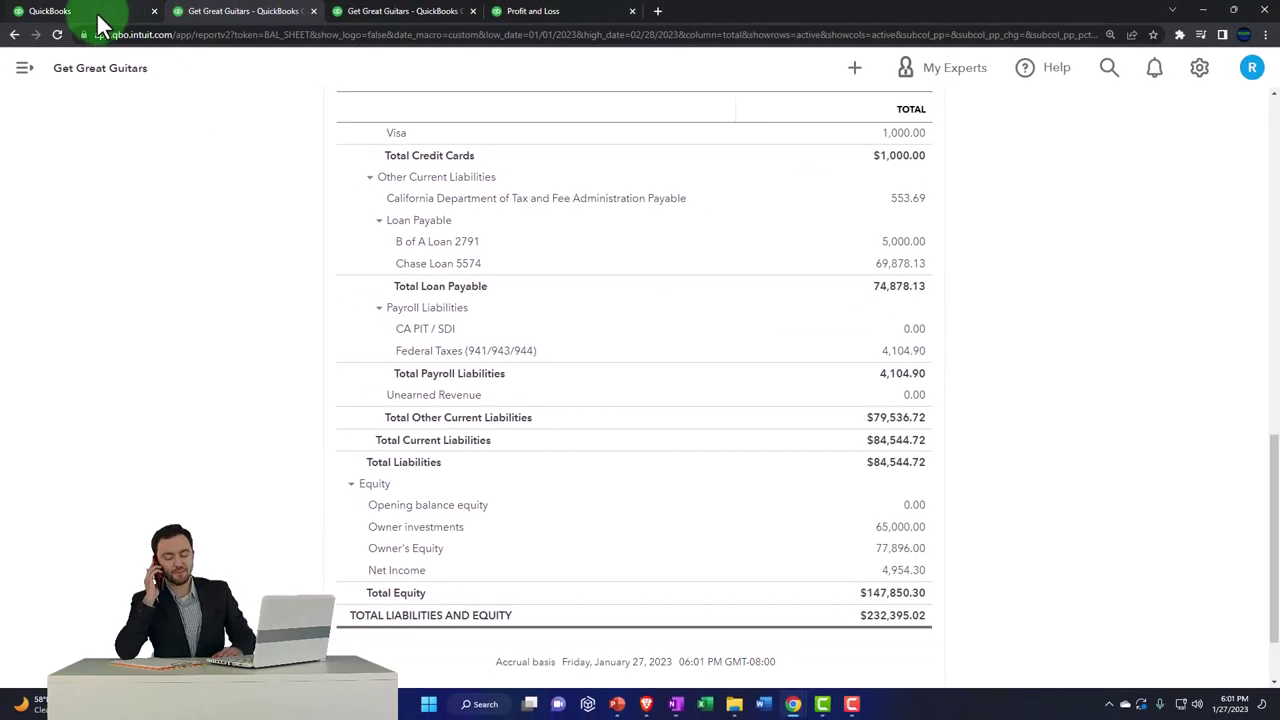
Step: Examine the Payroll overview's shortcuts, setup tasks and to-do list, and recheck the Payroll Summary by Employee and the Balance Sheet
left_click(98, 14)
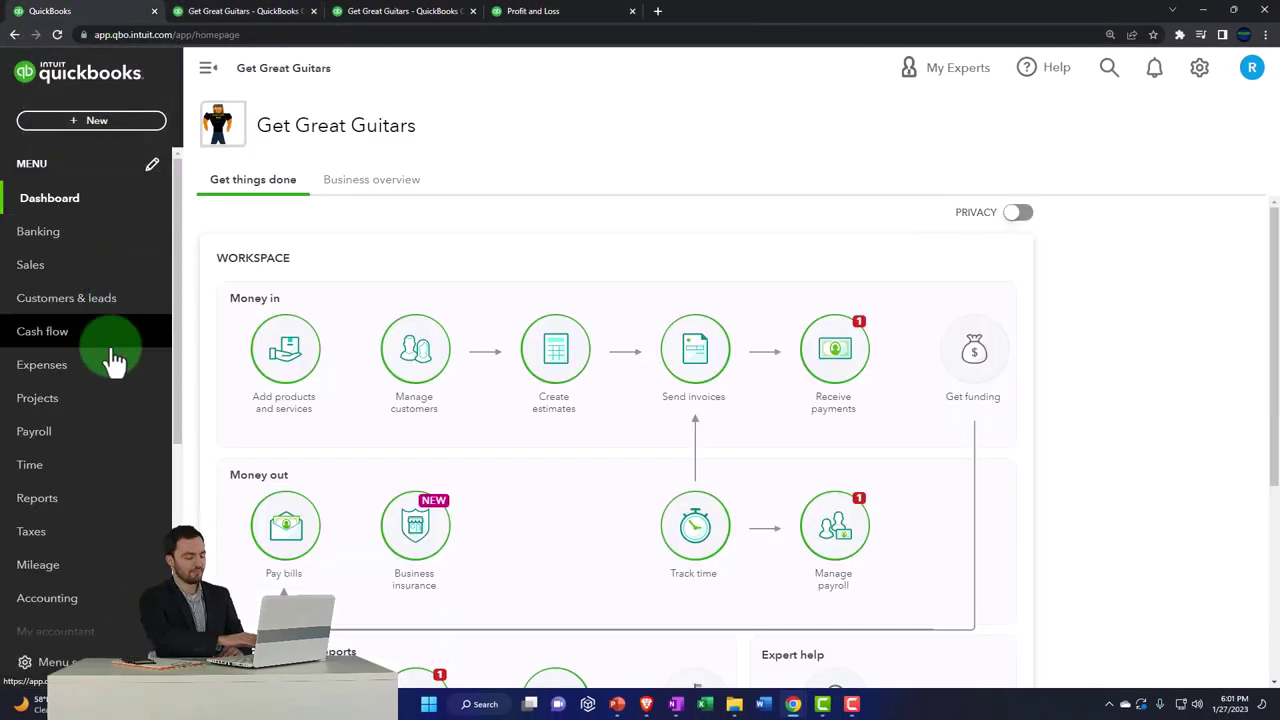
scroll(100, 360, "down", 1)
left_click(40, 367)
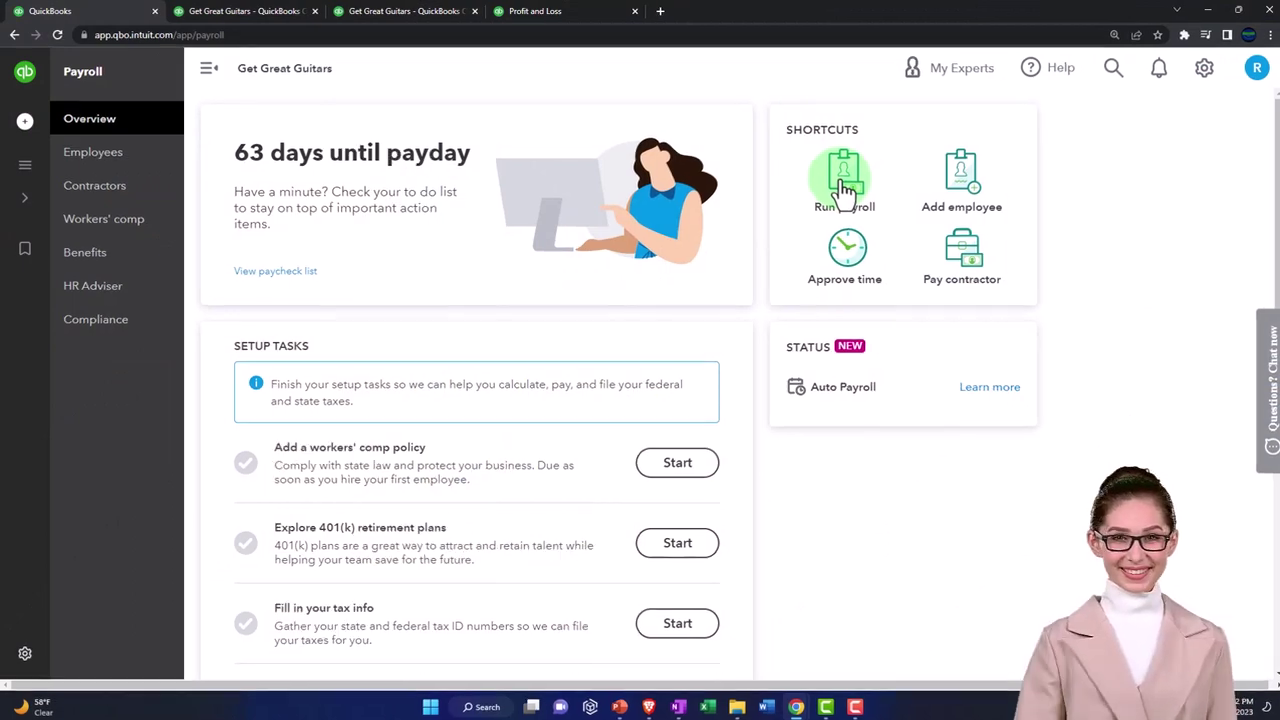
scroll(928, 483, "down", 5)
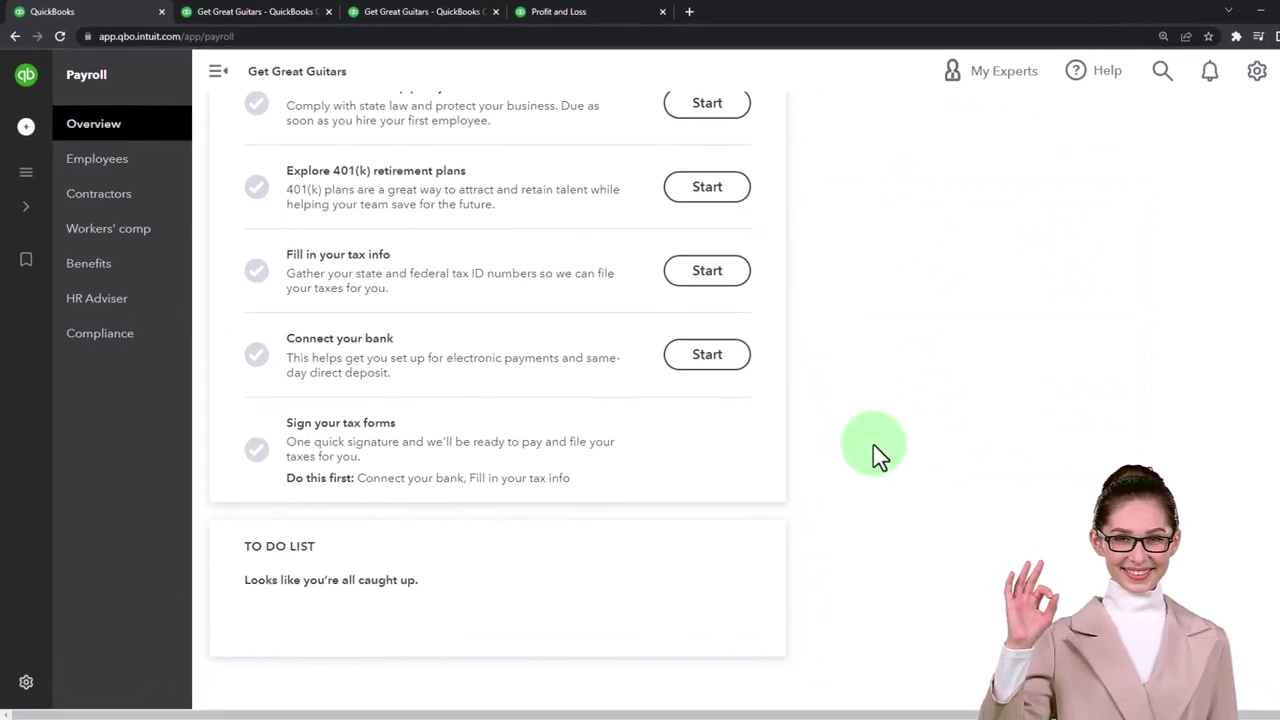
scroll(834, 434, "up", 4)
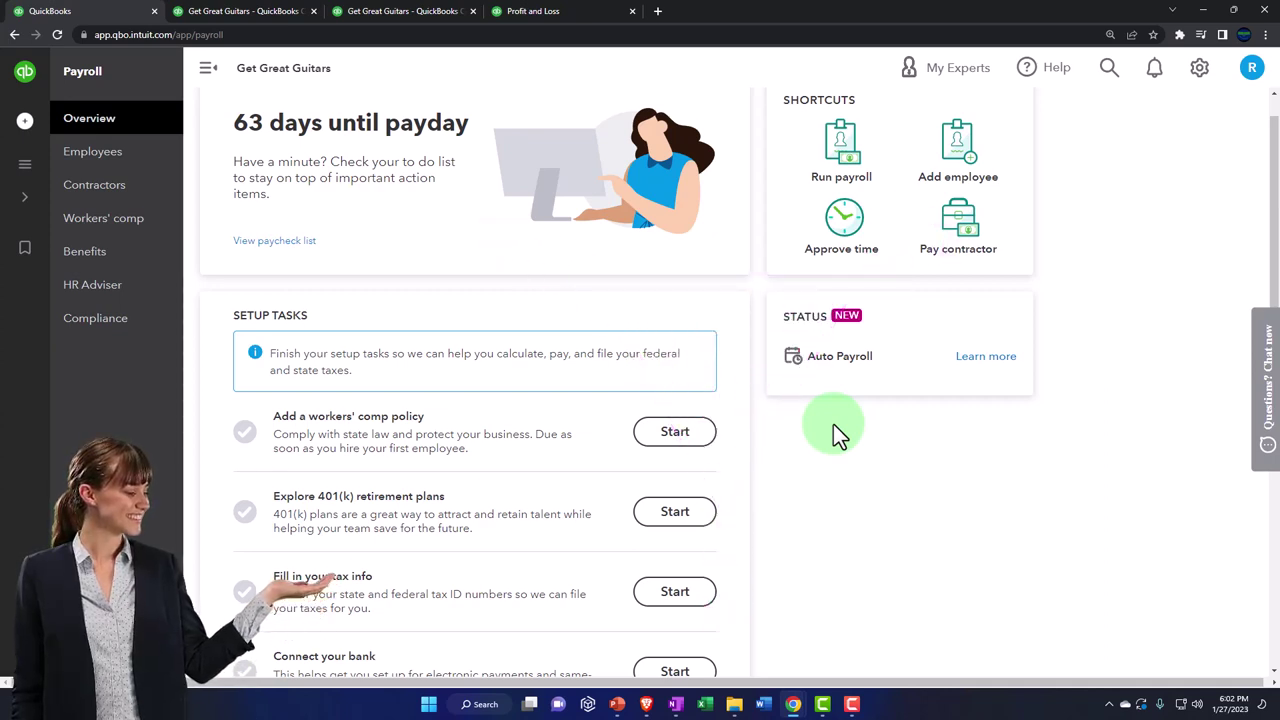
left_click(967, 362)
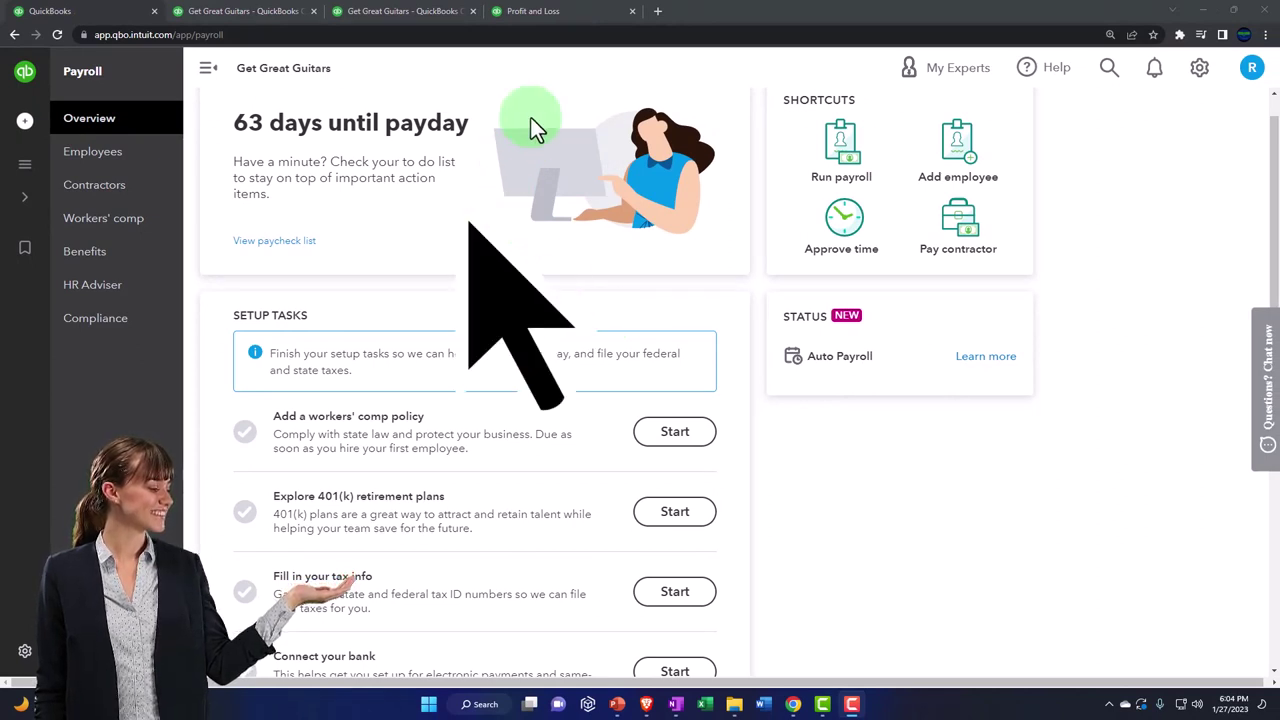
left_click(555, 14)
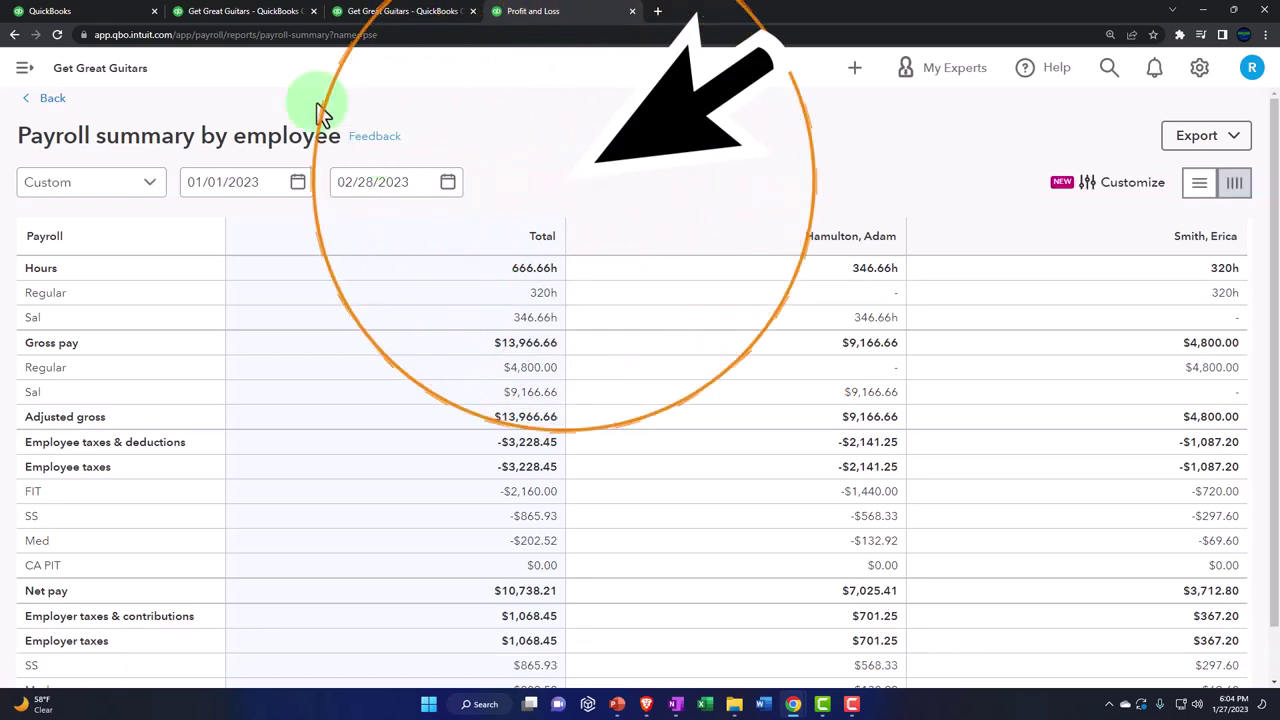
left_click(228, 18)
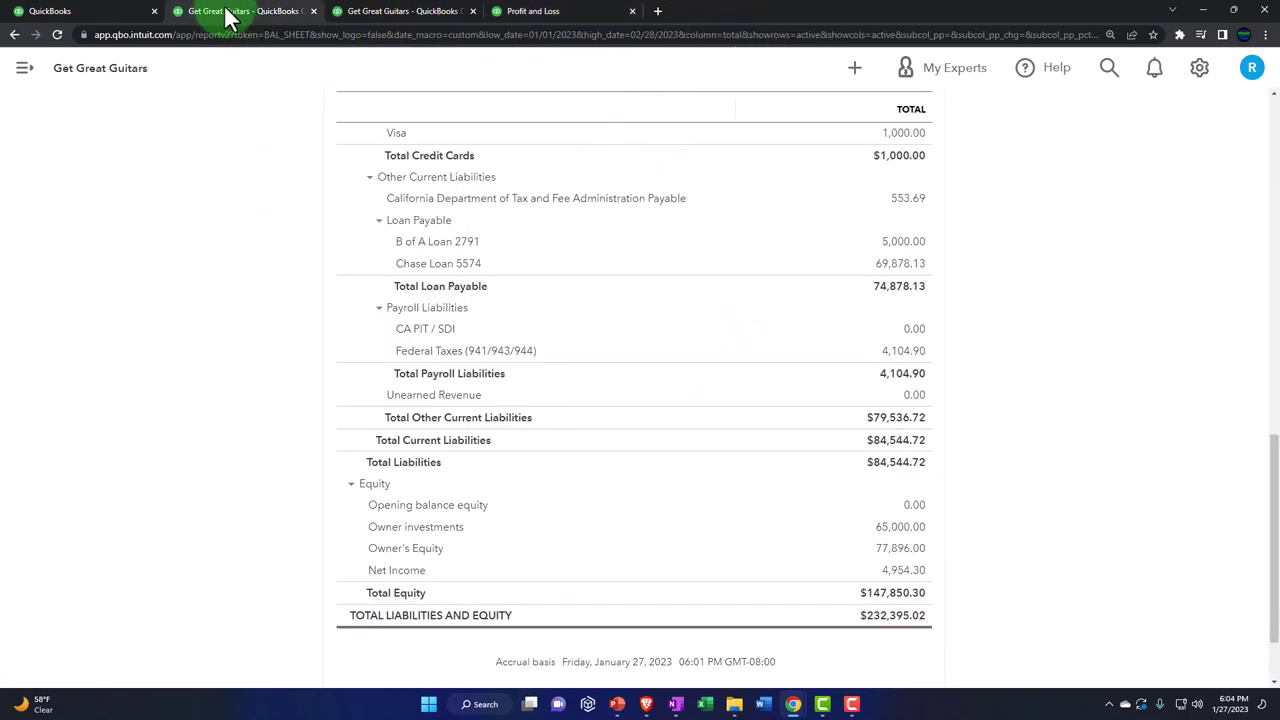
Step: Return to the Payroll overview and start a new vendor check
left_click(86, 12)
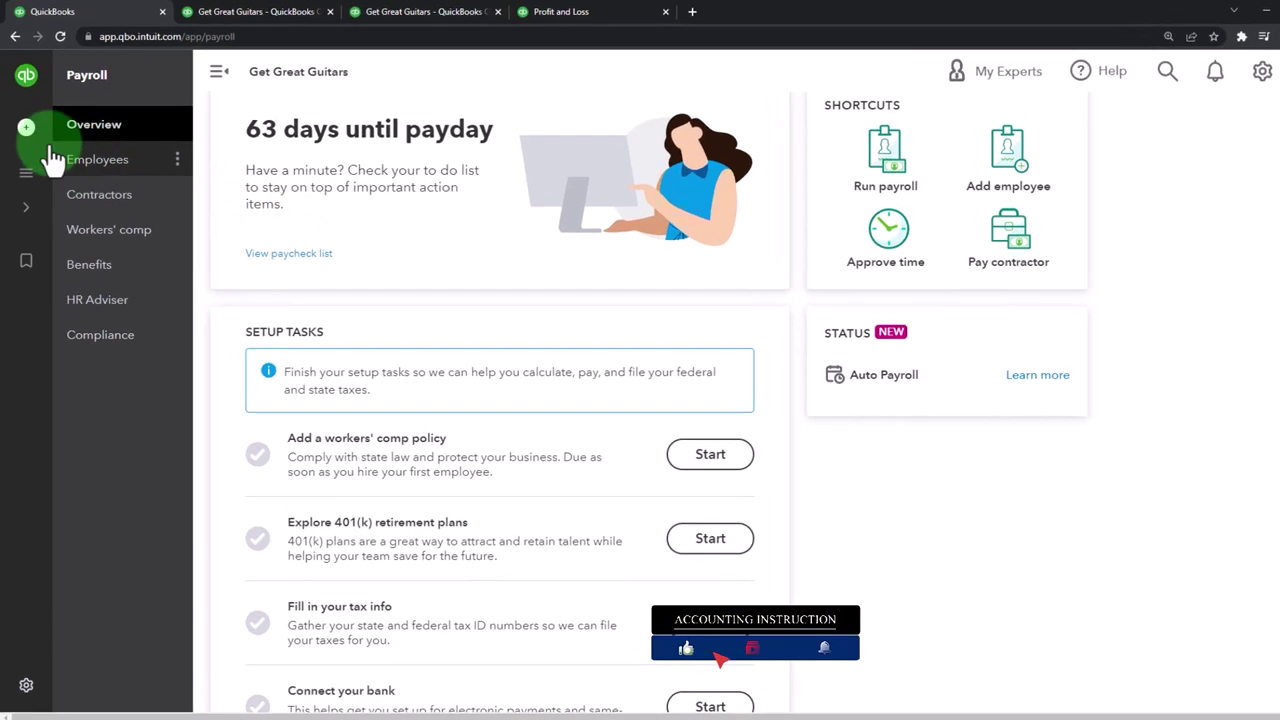
left_click(24, 131)
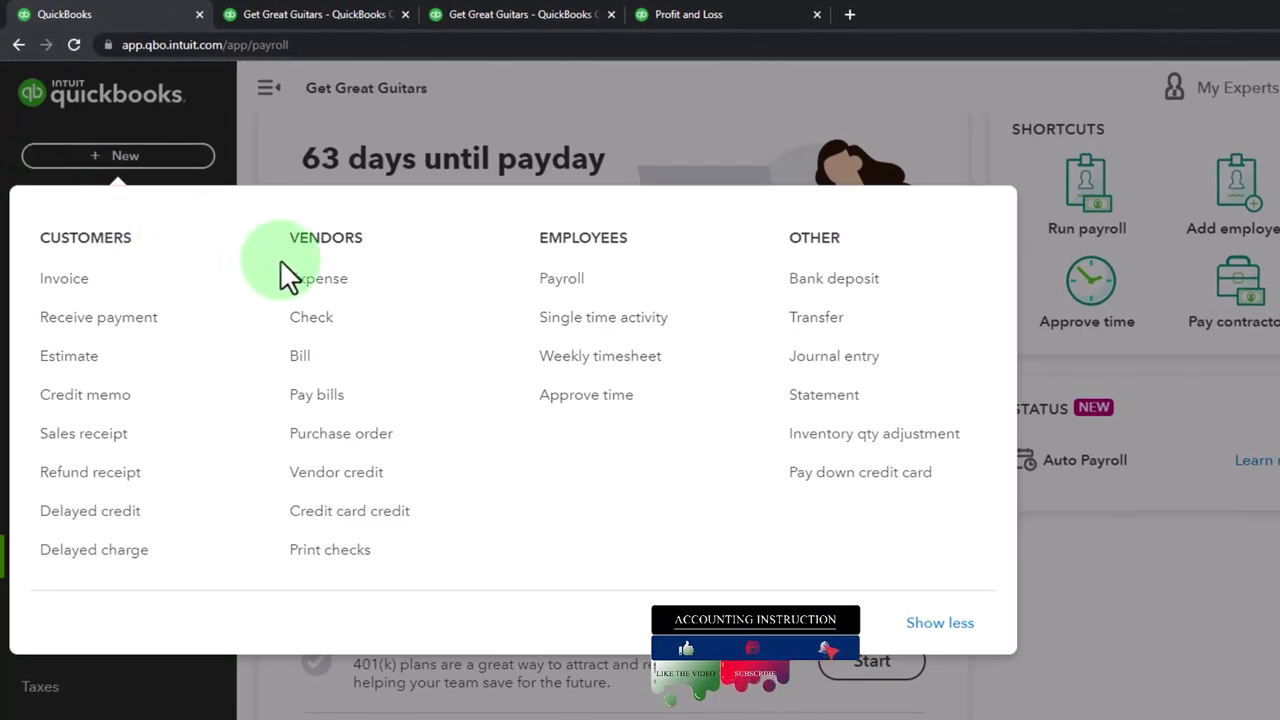
left_click(352, 318)
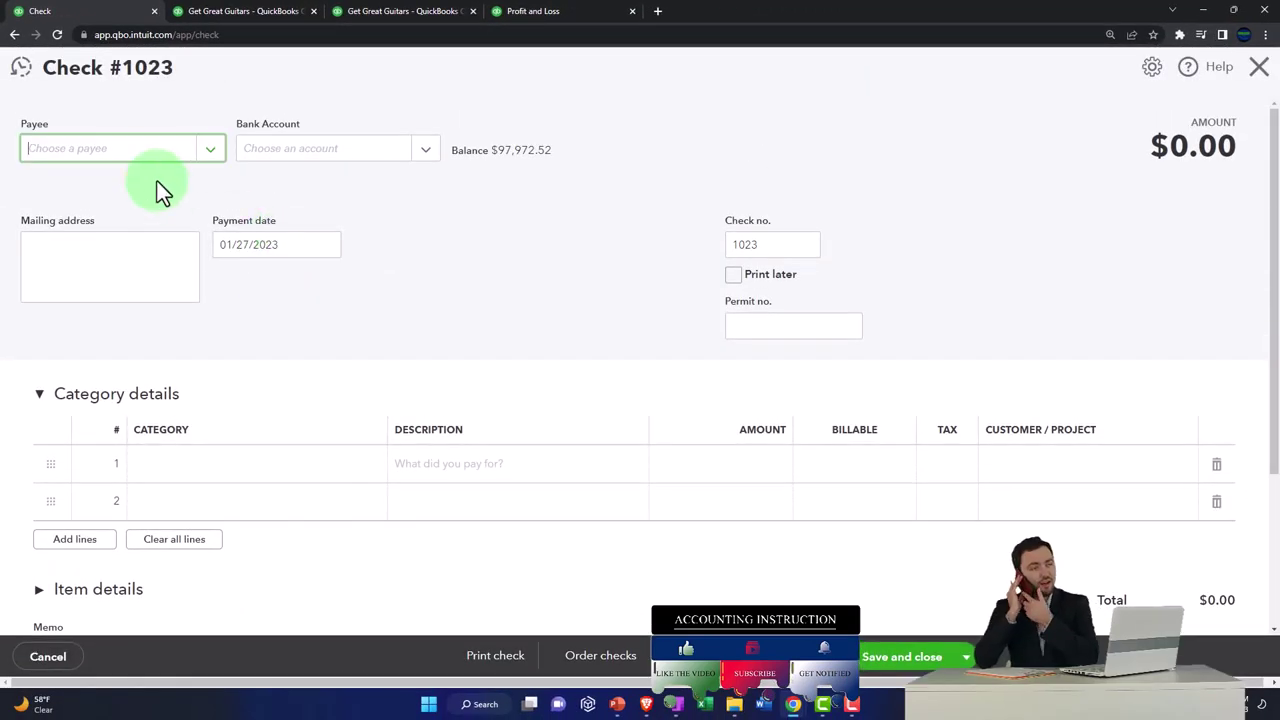
left_click(129, 160)
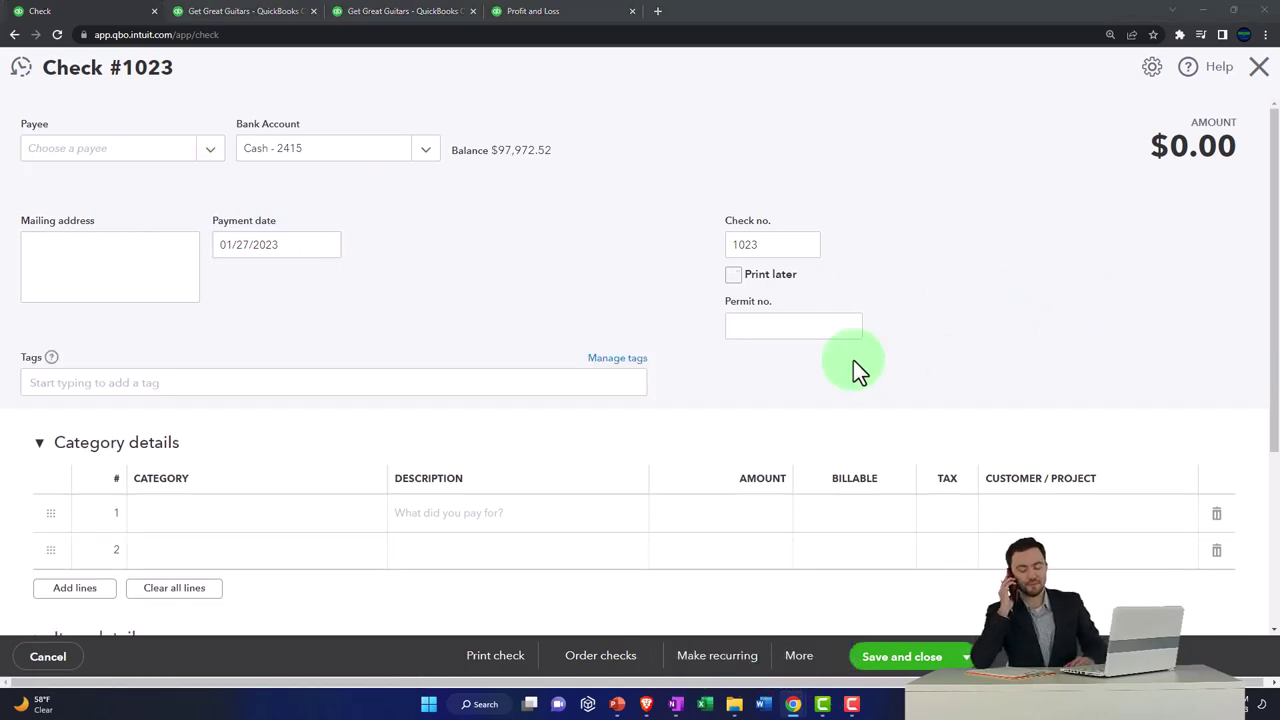
Step: Add IRS - FIT as a new vendor and use it as the check's payee
left_click(63, 151)
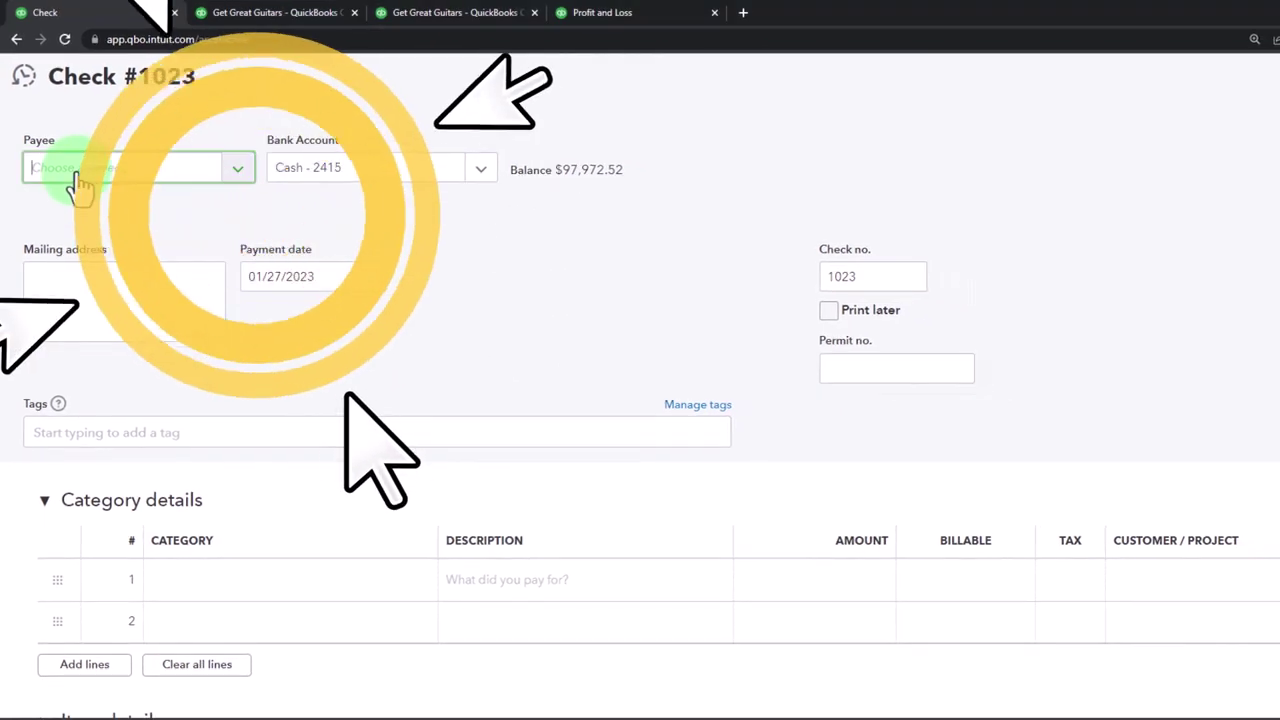
left_click(80, 185)
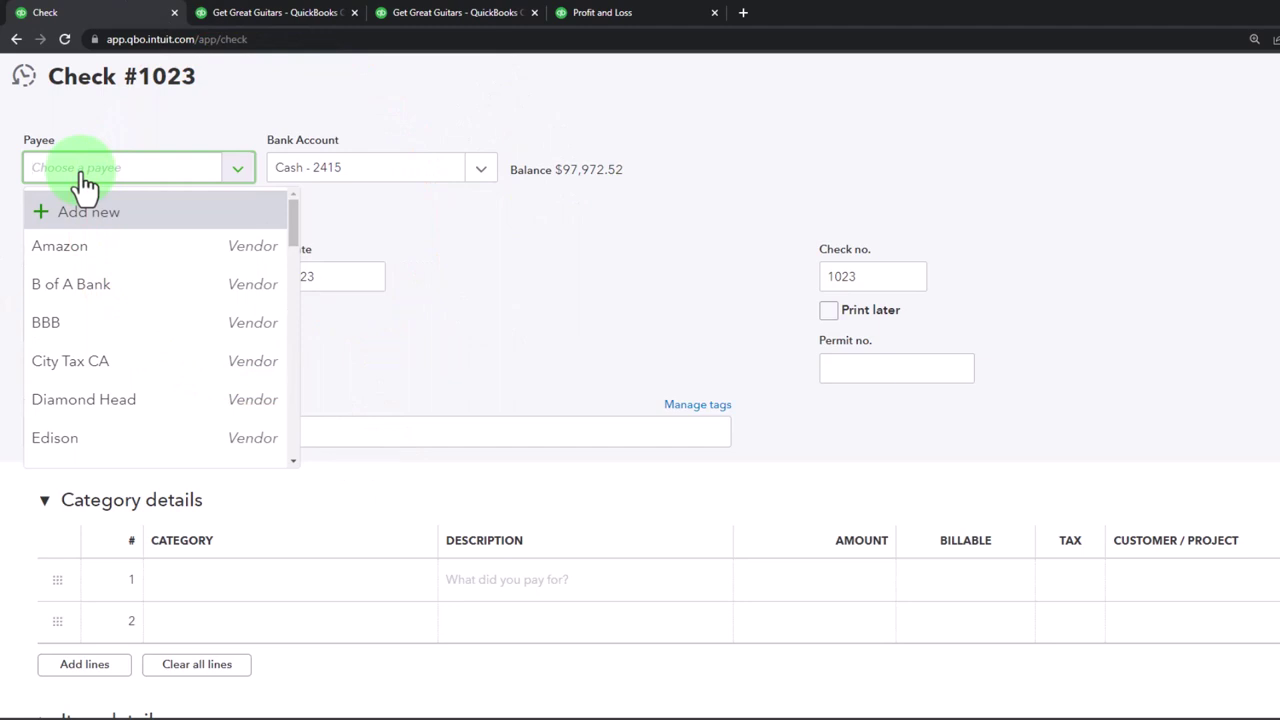
type("IRS - FIT")
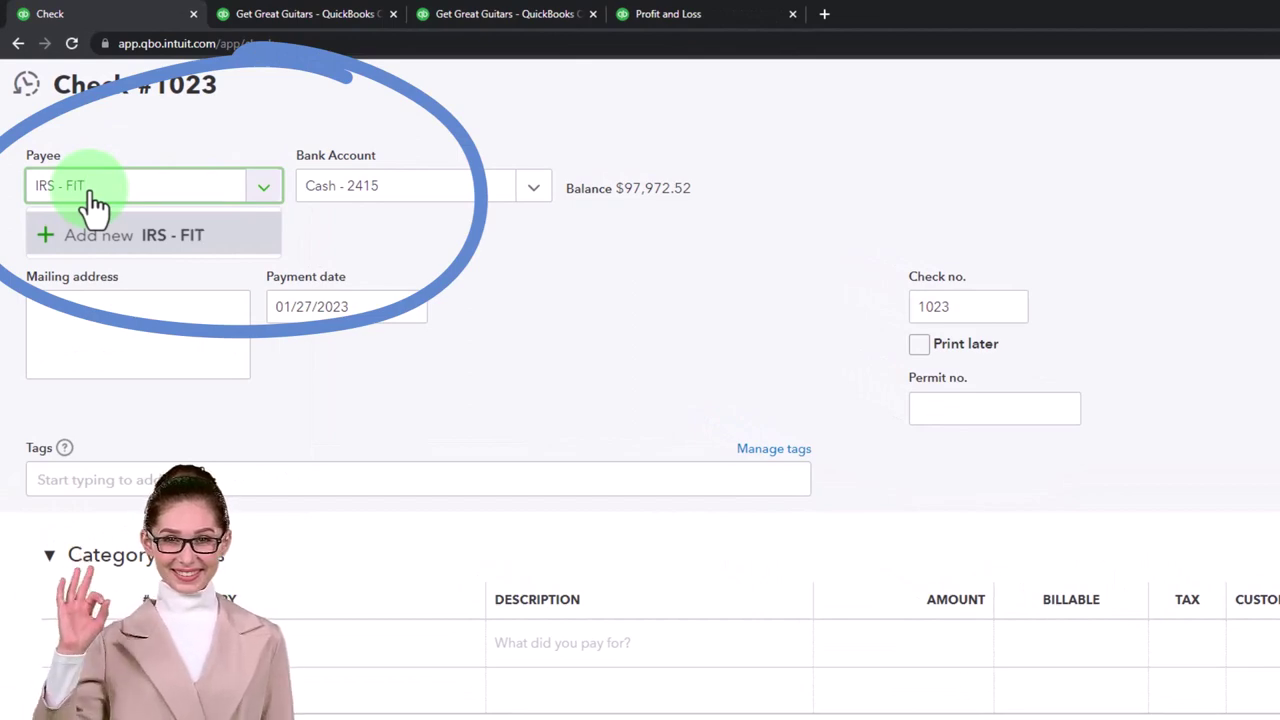
left_click(98, 232)
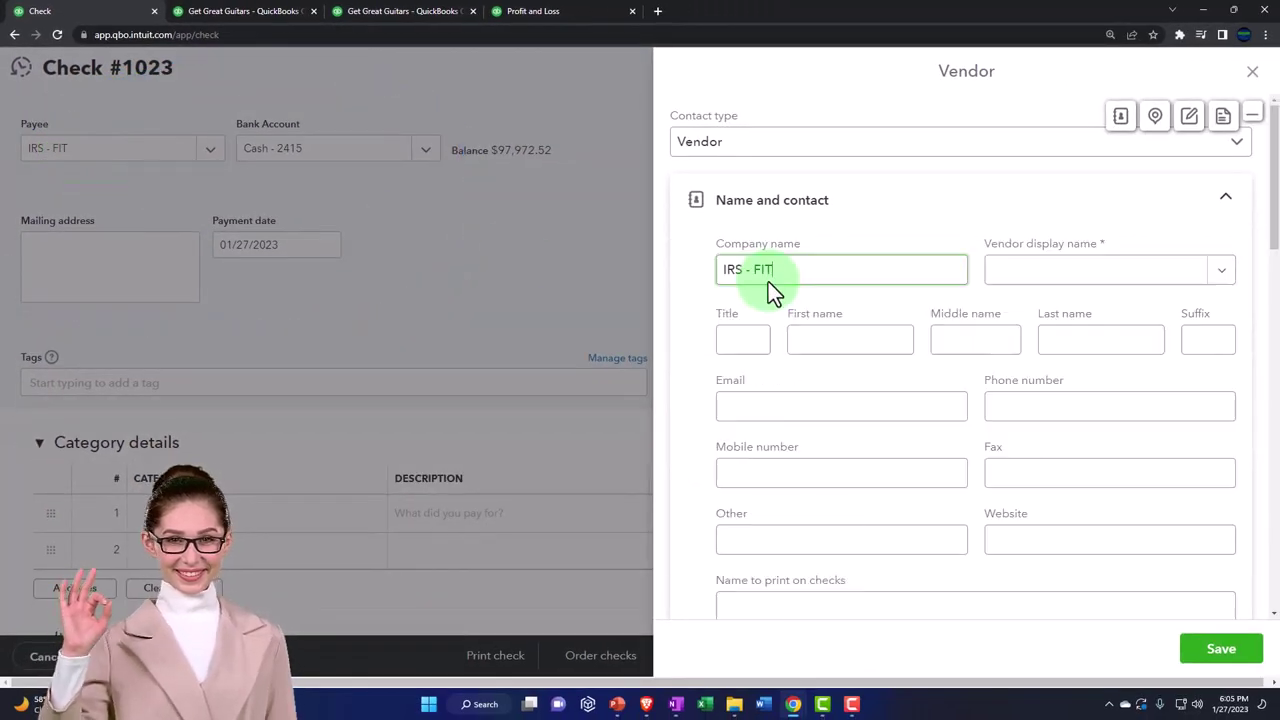
left_click_drag(837, 272, 657, 271)
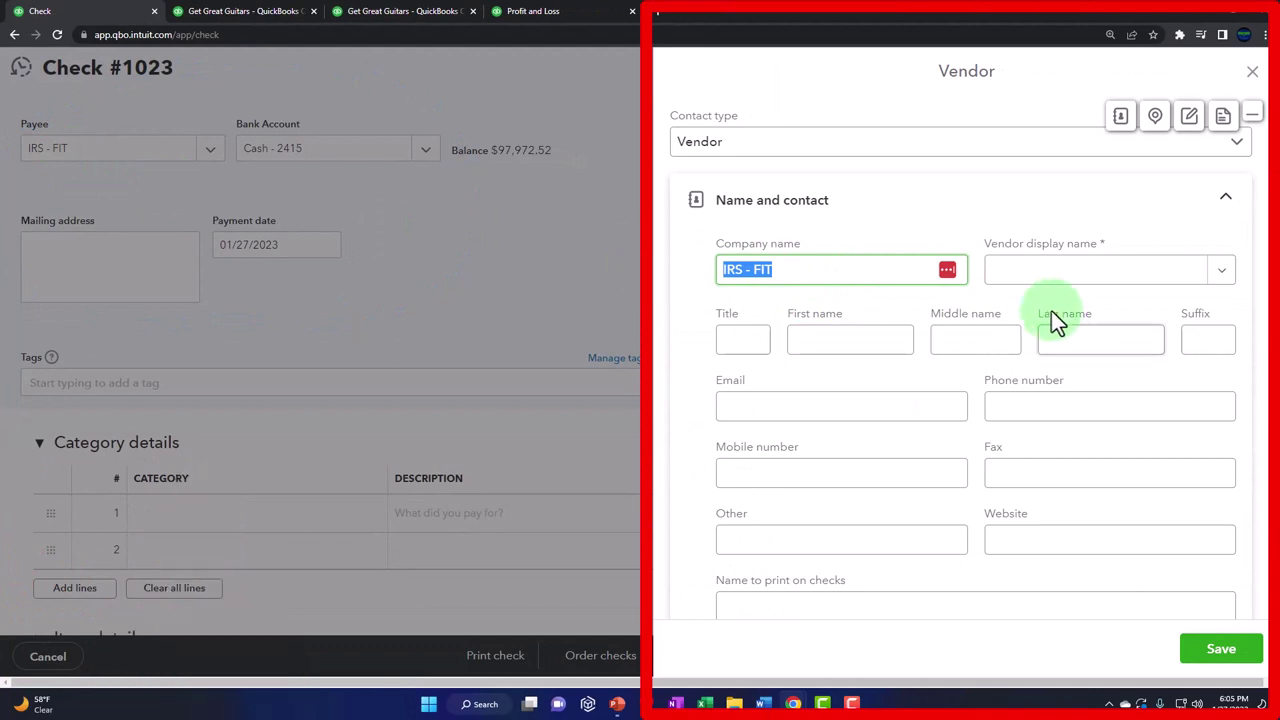
left_click(1222, 651)
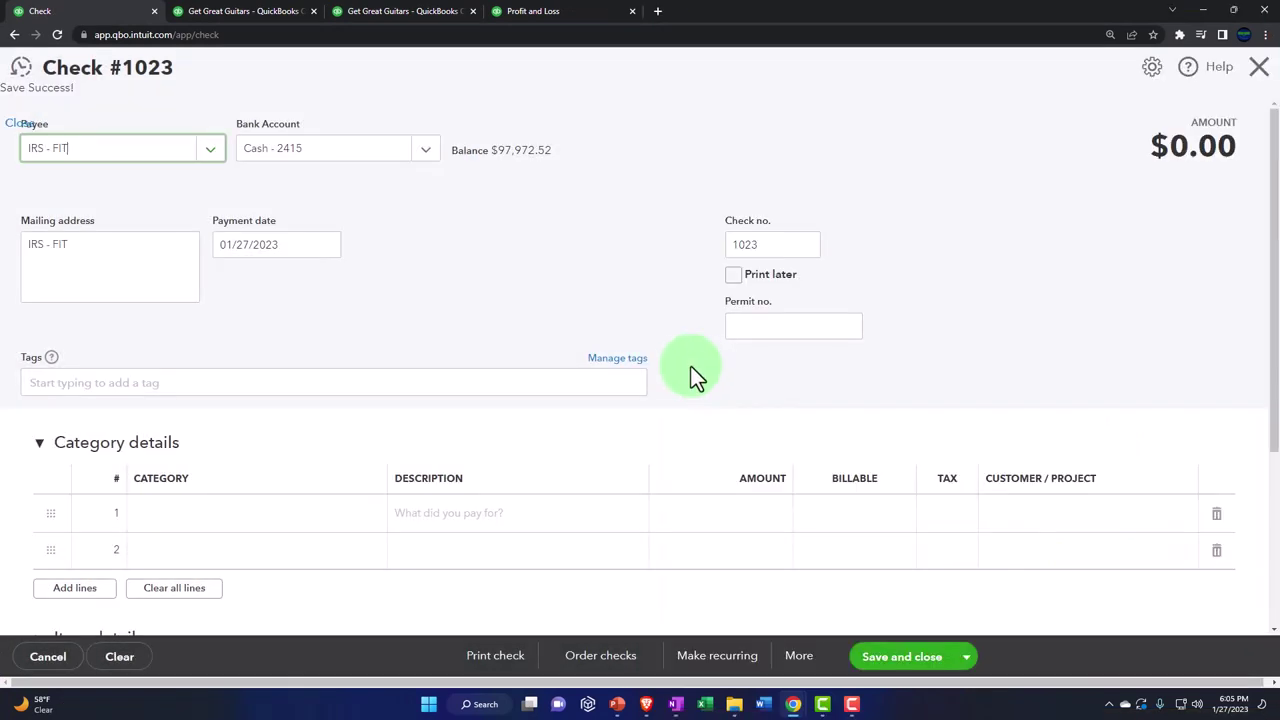
Step: Set the check's payment date to 02/28/2023 and its check number to 1024
key("Tab")
key("Tab")
left_click(293, 230)
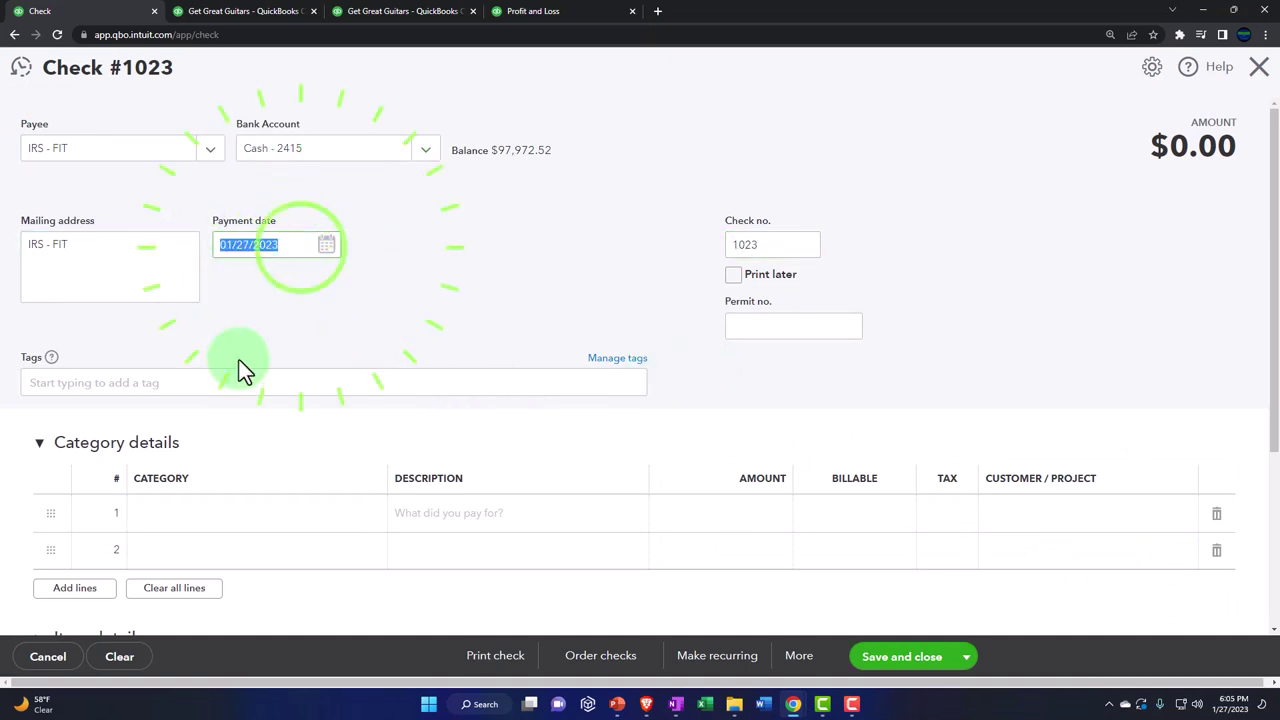
type("02/28/2023")
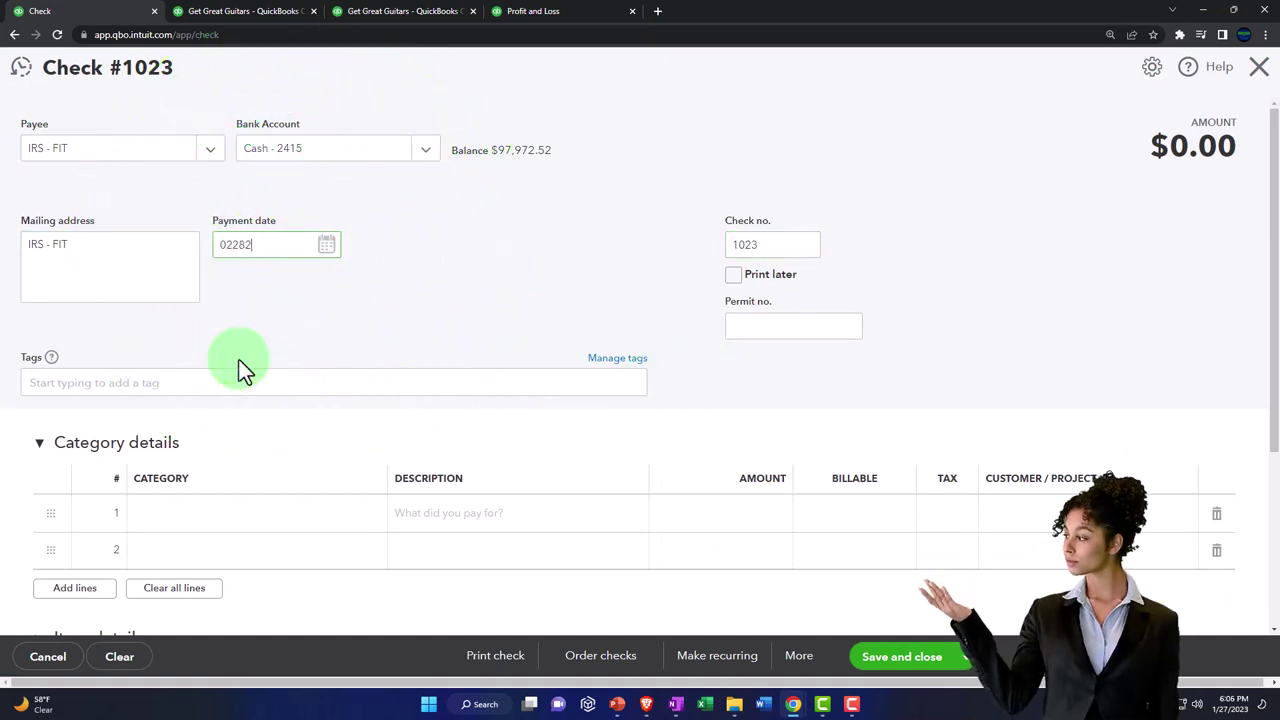
key("Tab")
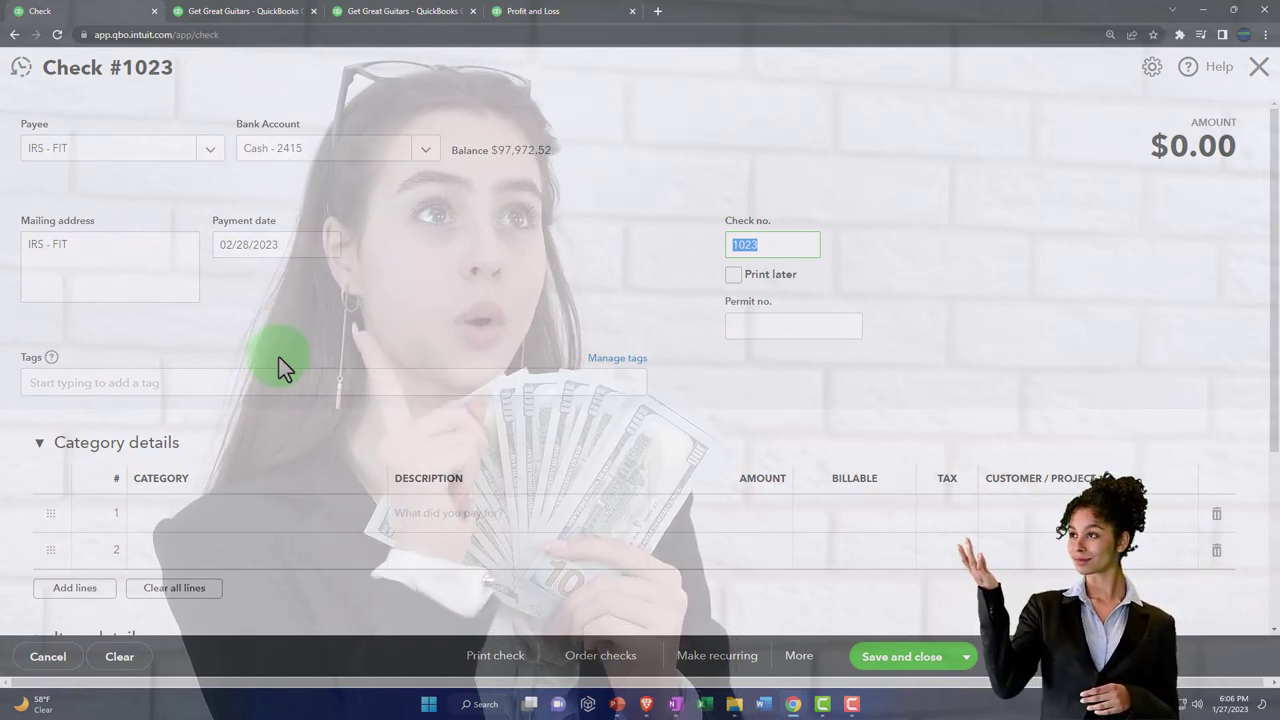
left_click(763, 246)
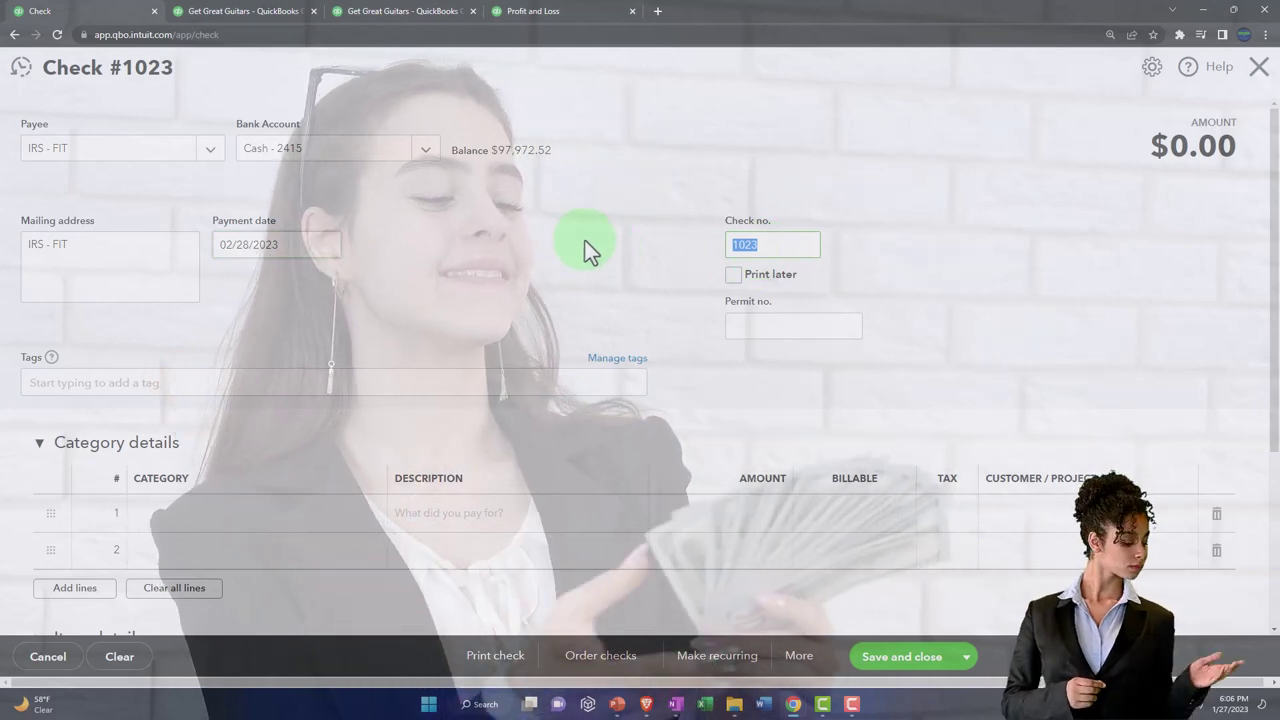
type("1024")
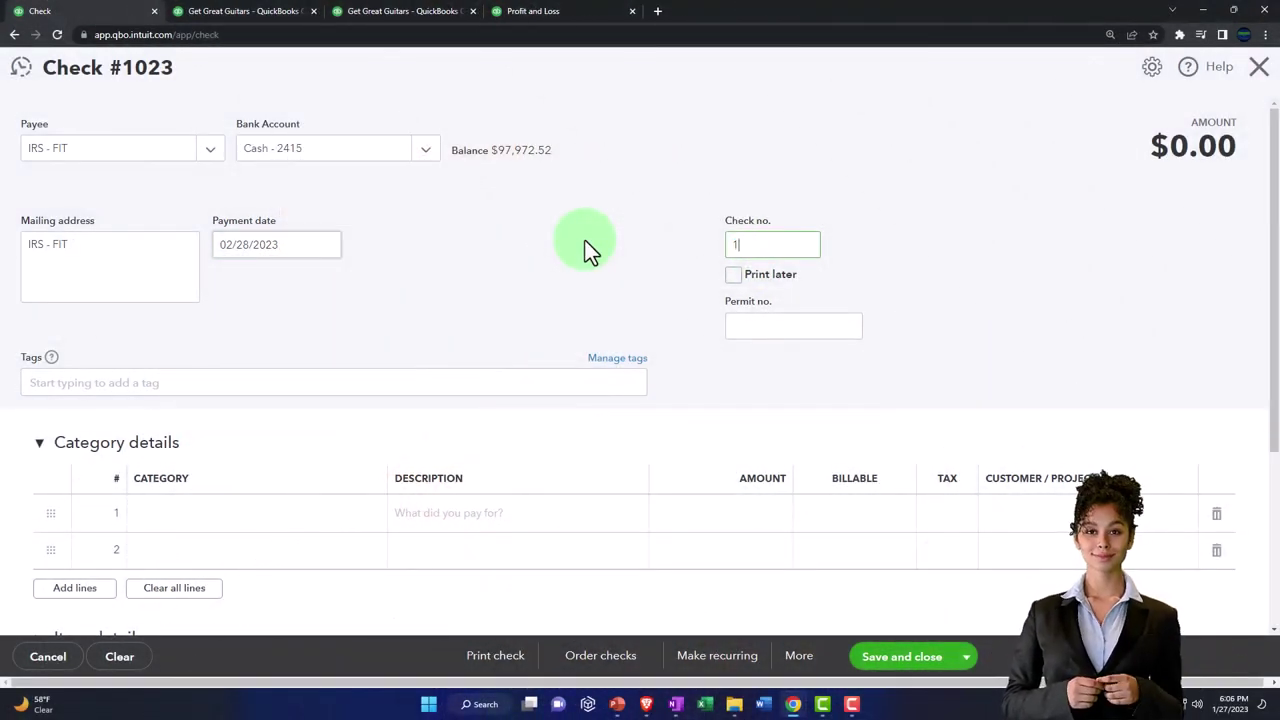
left_click(584, 239)
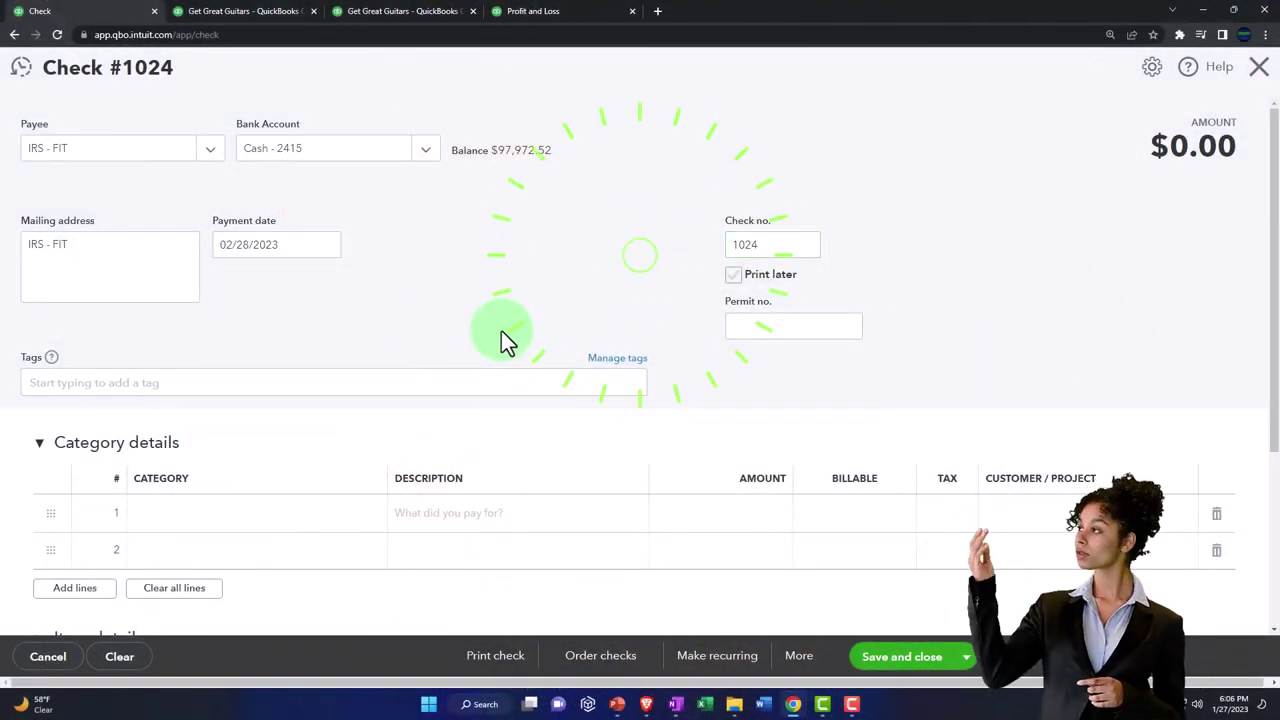
scroll(514, 315, "down", 1)
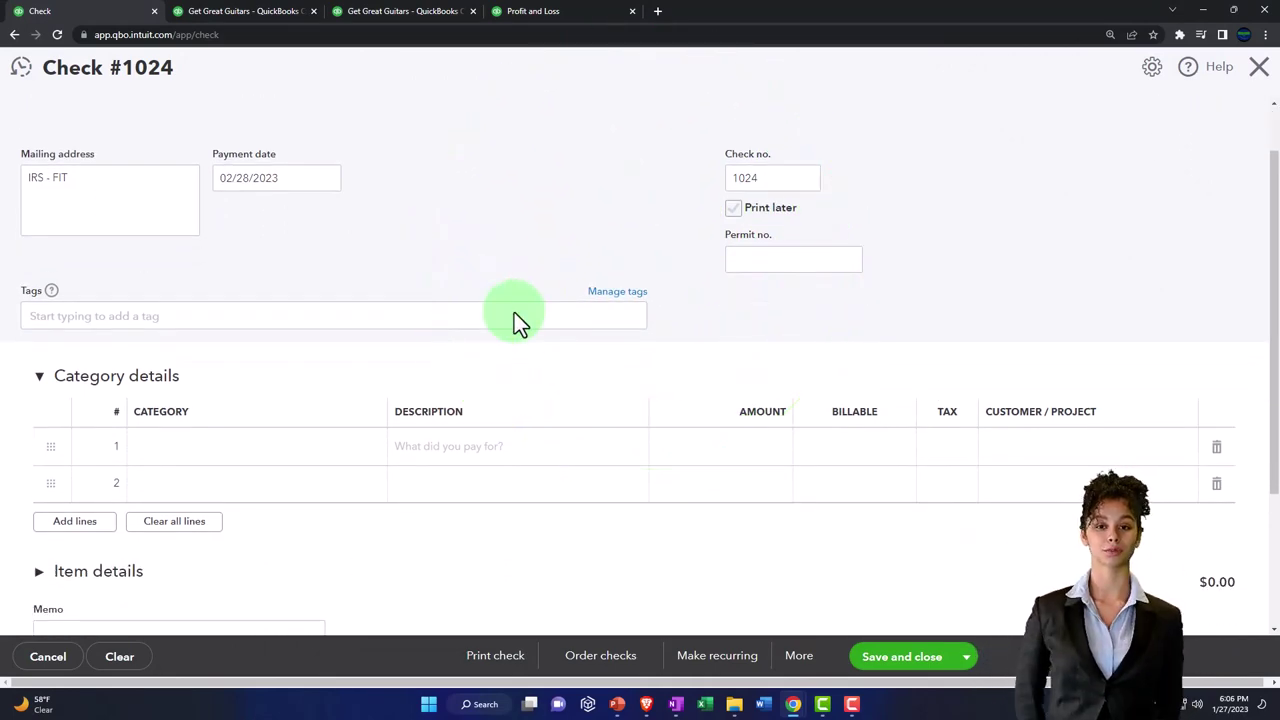
left_click(743, 198)
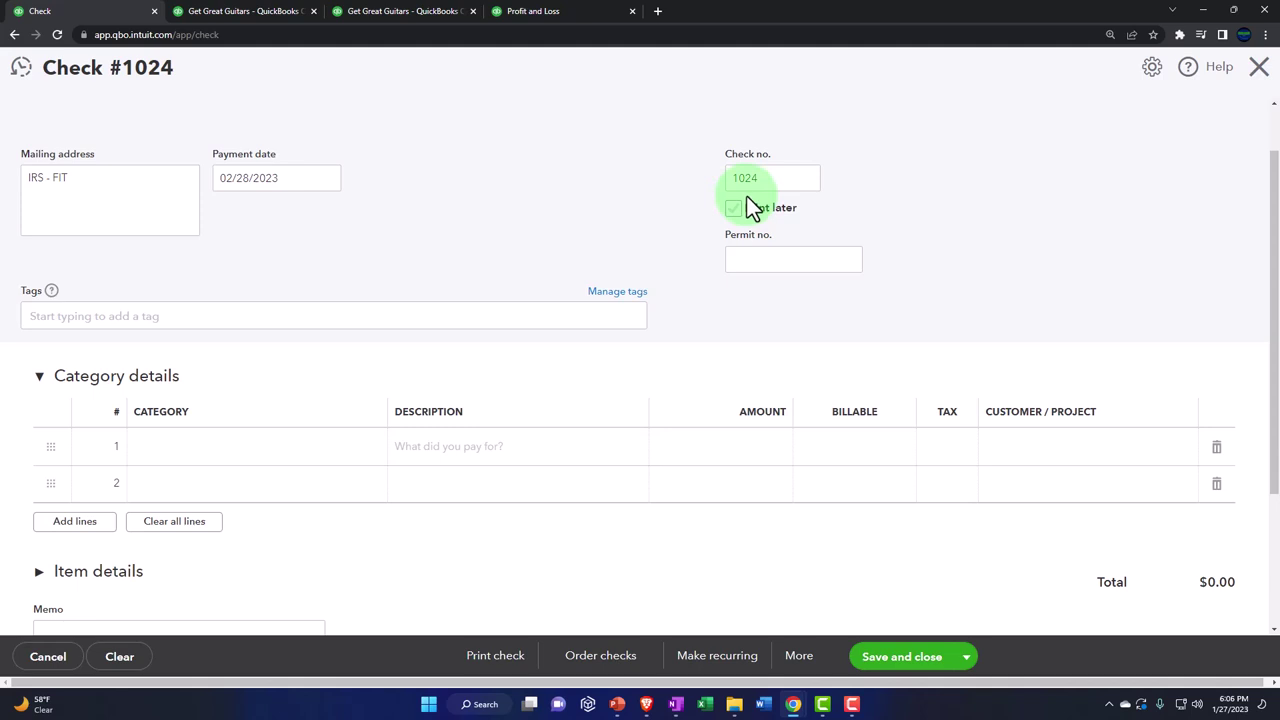
Step: Assign the Payroll Liabilities sub-account Federal Taxes (941/943/944) as the category of the check's first line
scroll(748, 200, "down", 1)
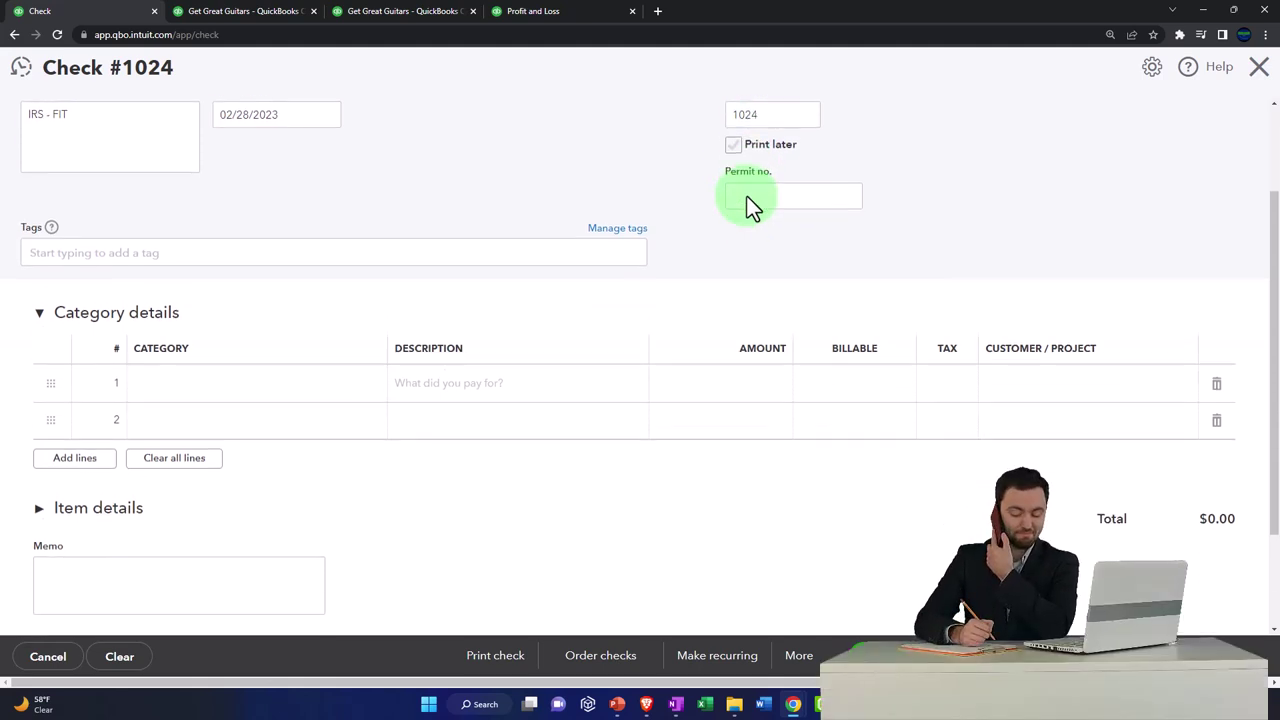
left_click(167, 393)
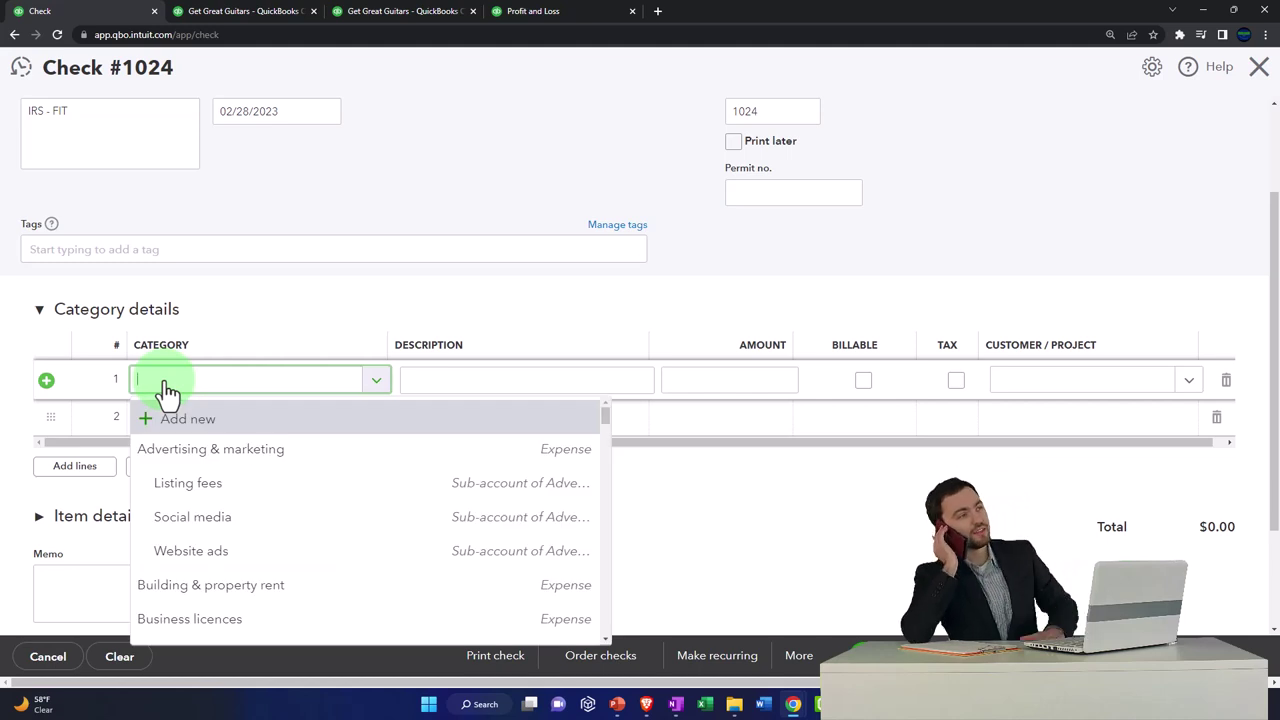
type("payro")
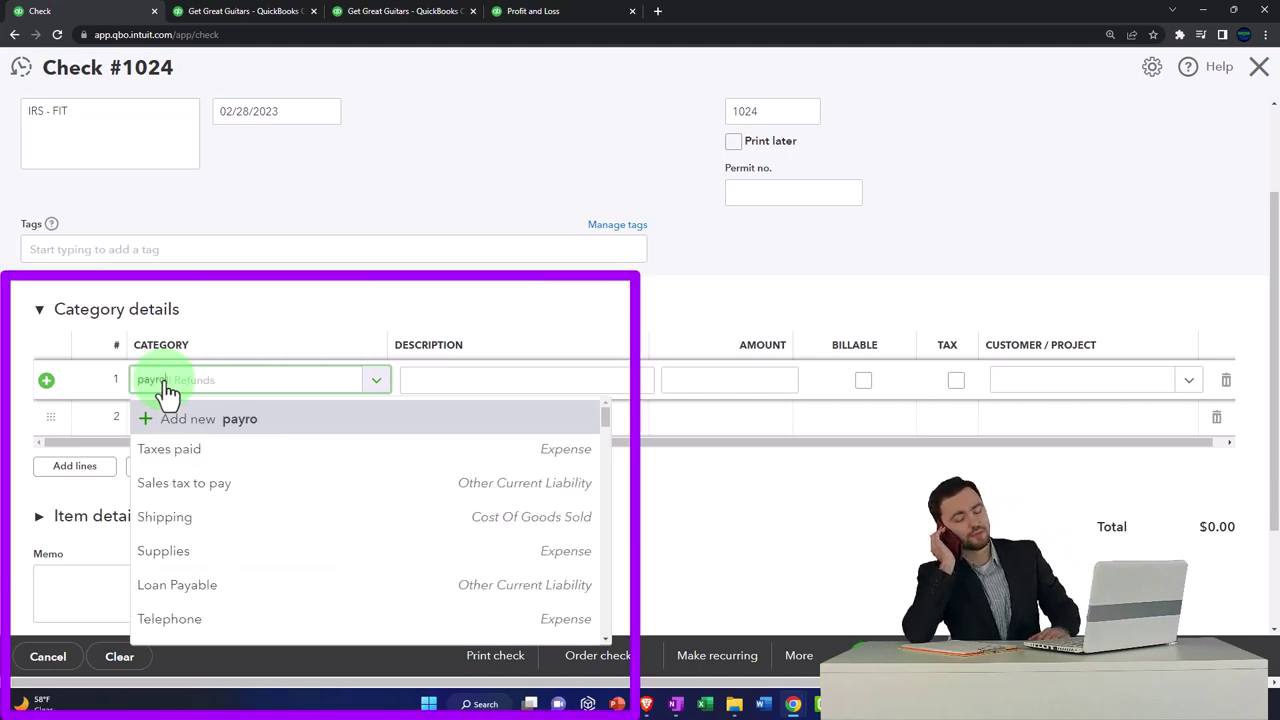
type("ll liabilitie")
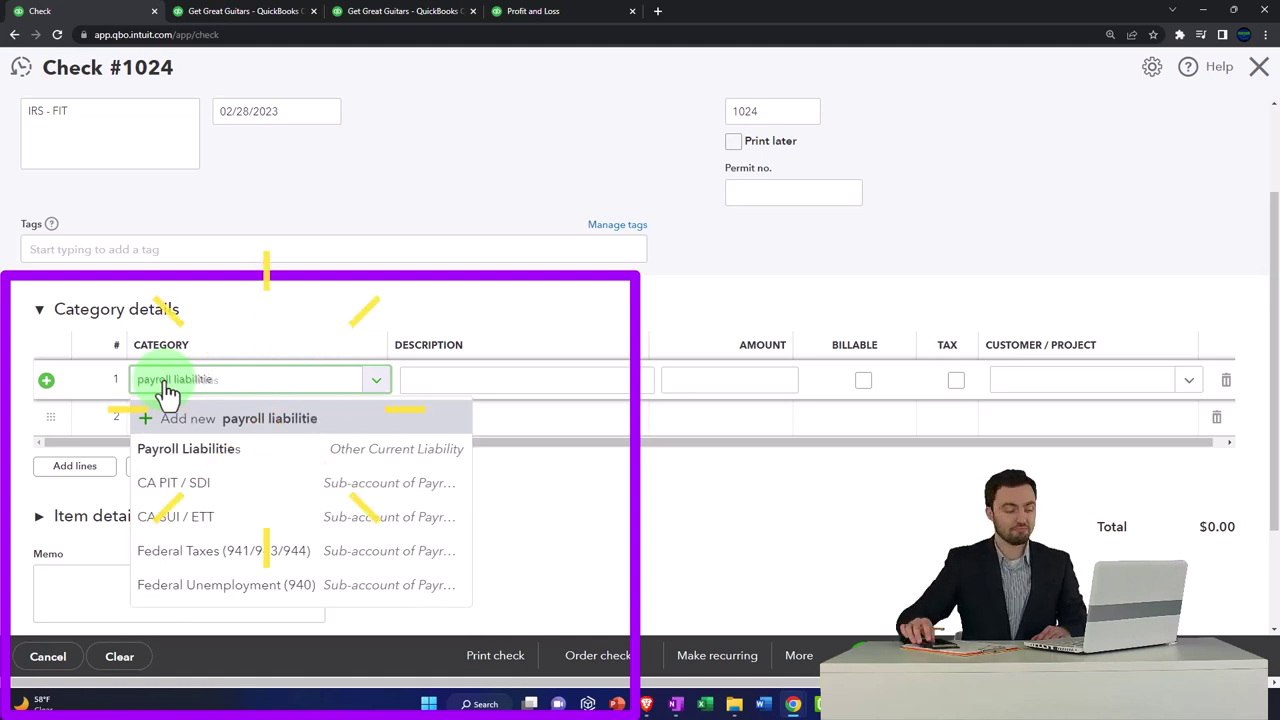
left_click(327, 558)
key("Tab")
key("Tab")
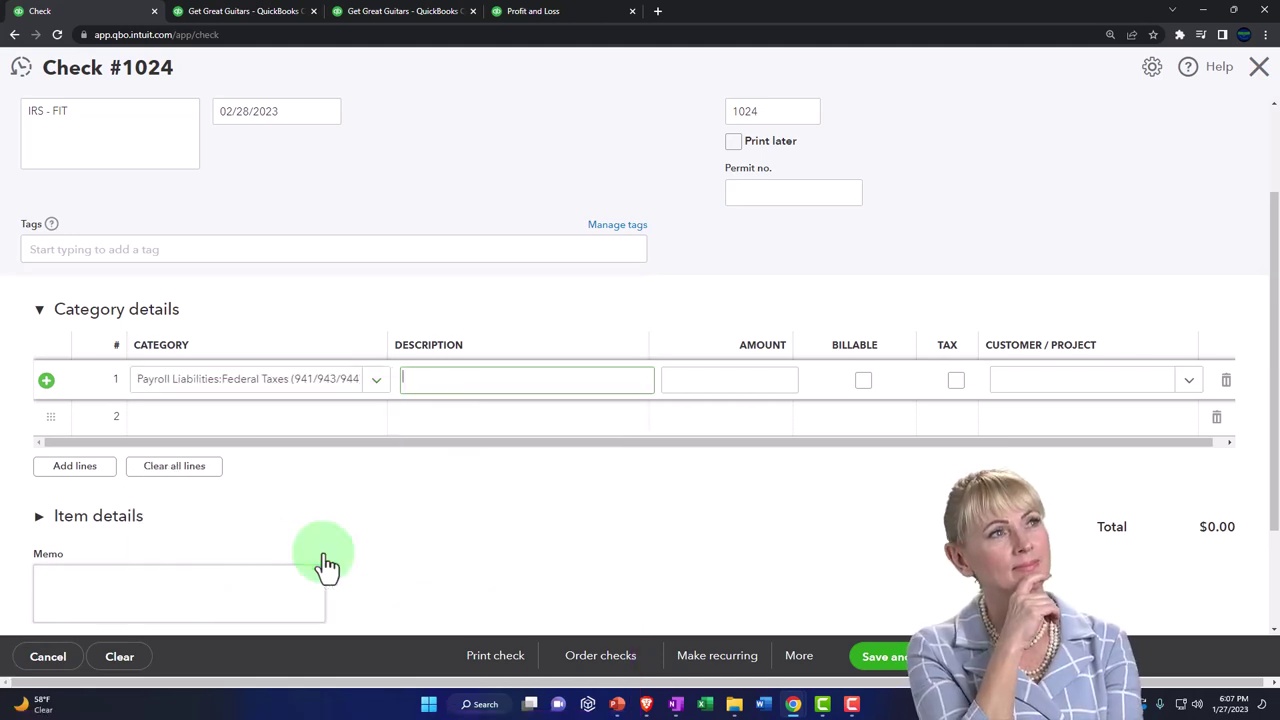
key("Tab")
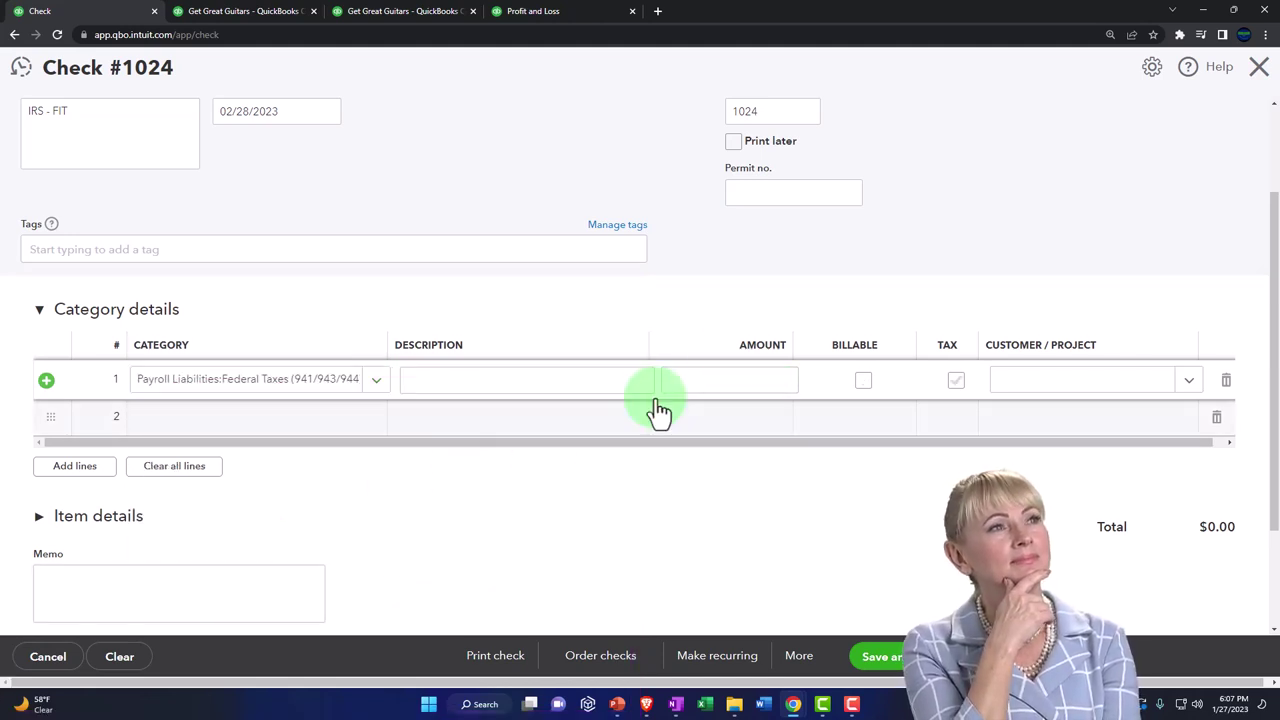
Step: Enter 1080 as the first line's amount, save the check and start another new one
left_click(749, 379)
type("1080")
key("Tab")
key("Tab")
key("Tab")
key("Tab")
key("Tab")
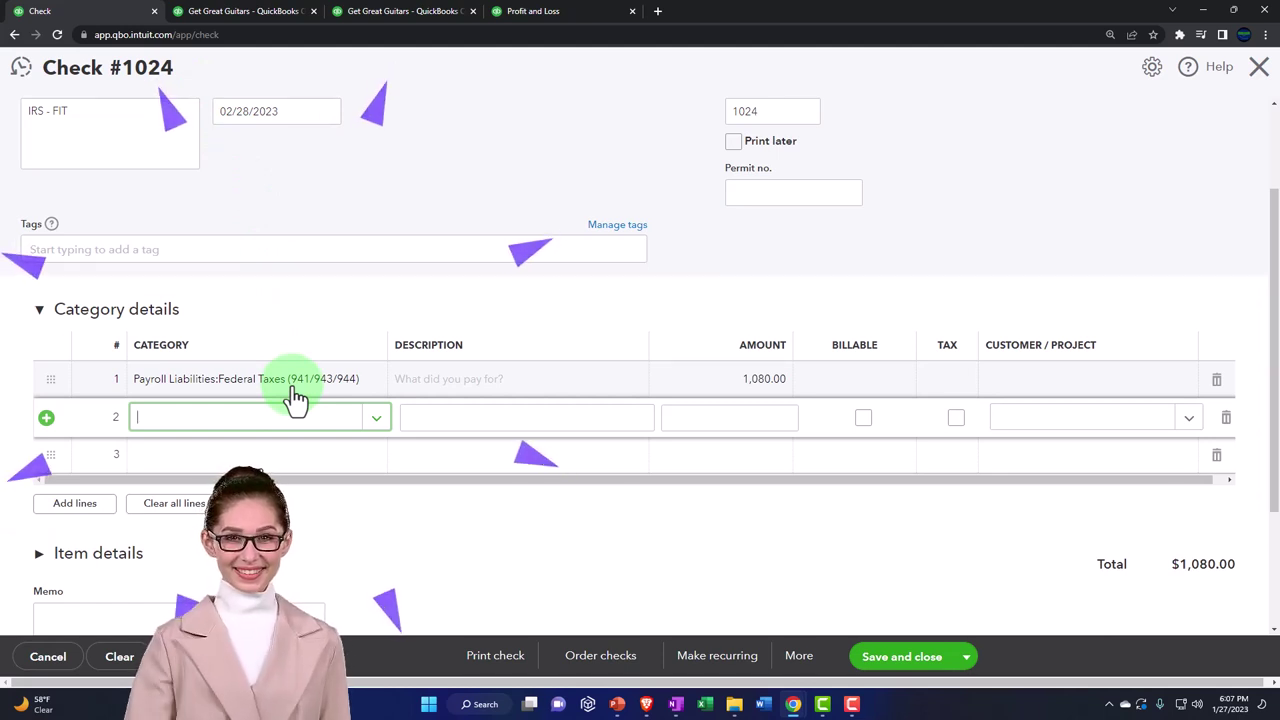
scroll(848, 490, "down", 1)
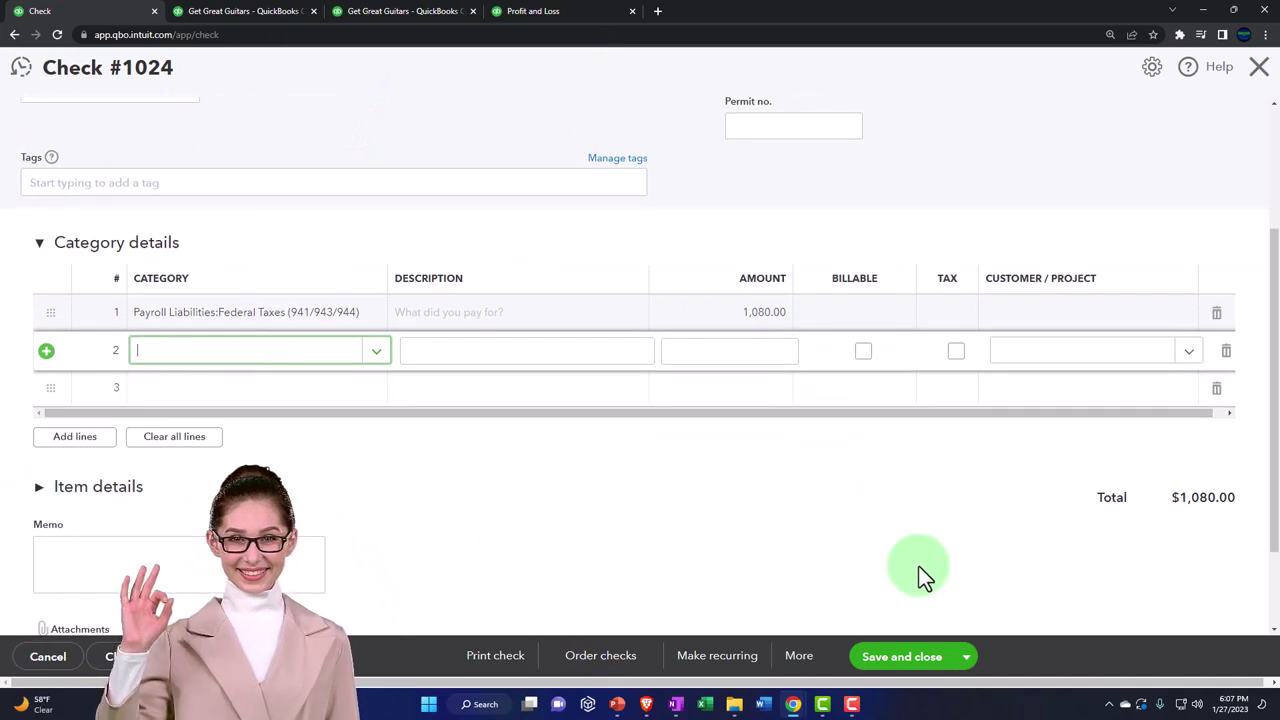
left_click(968, 657)
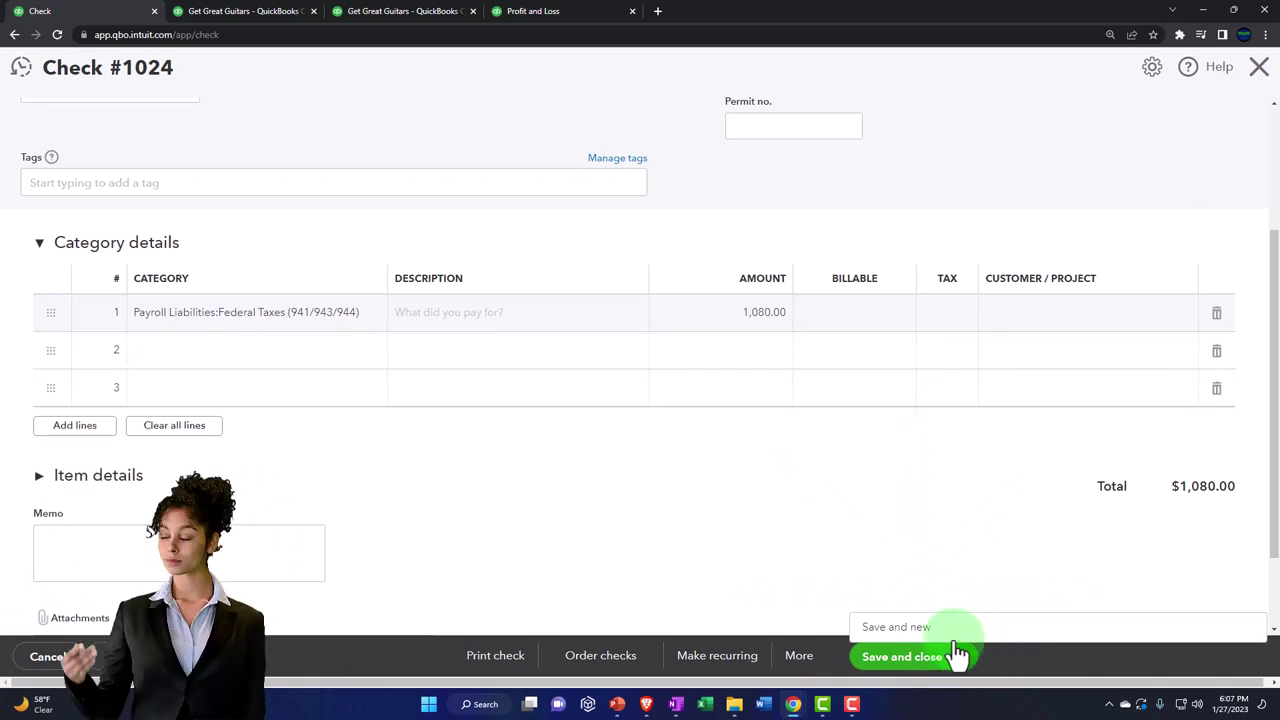
left_click(932, 628)
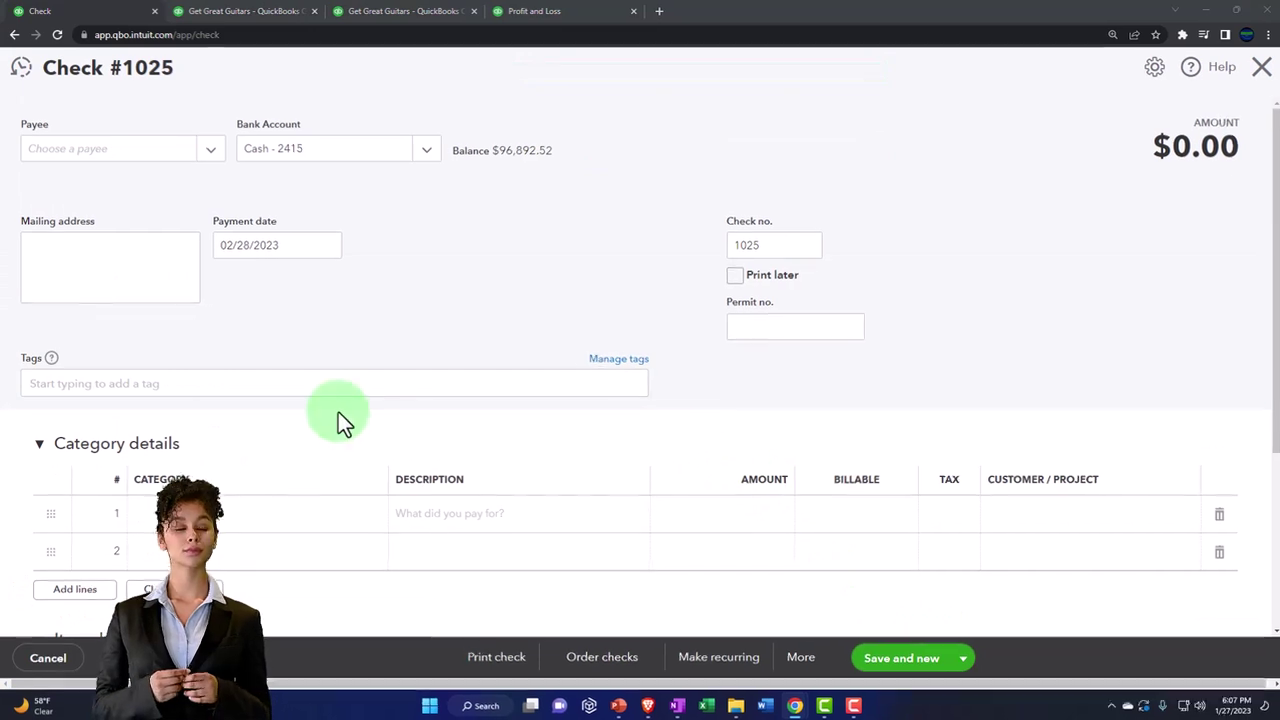
Step: Add IRS - Medicare as a new vendor, using that name as its display name, and make it the check's payee
left_click(152, 190)
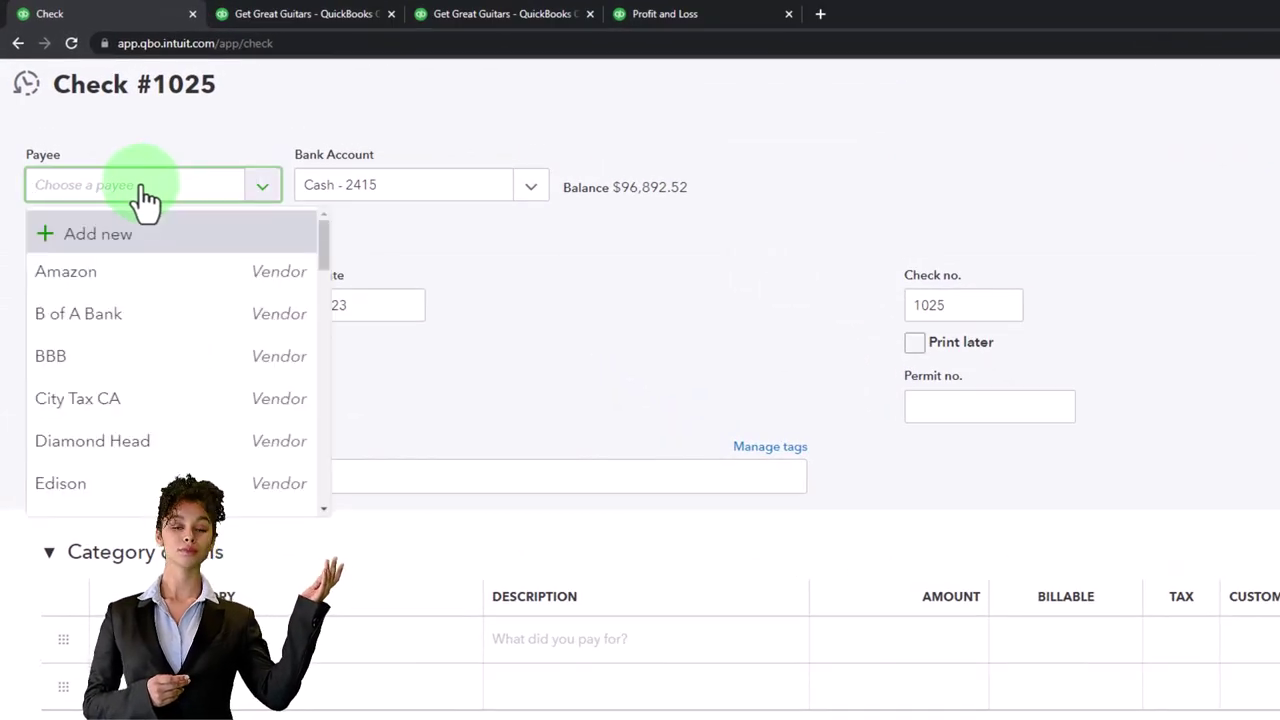
type("IRS")
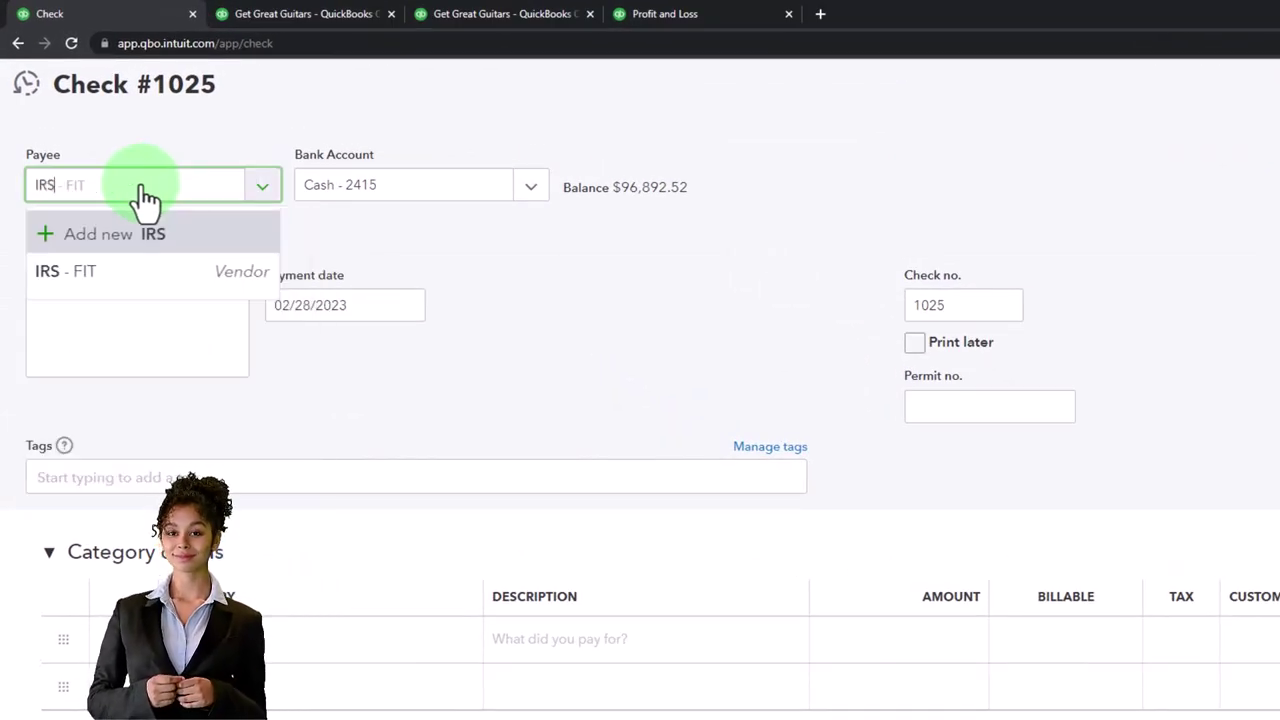
type(" - Medicare")
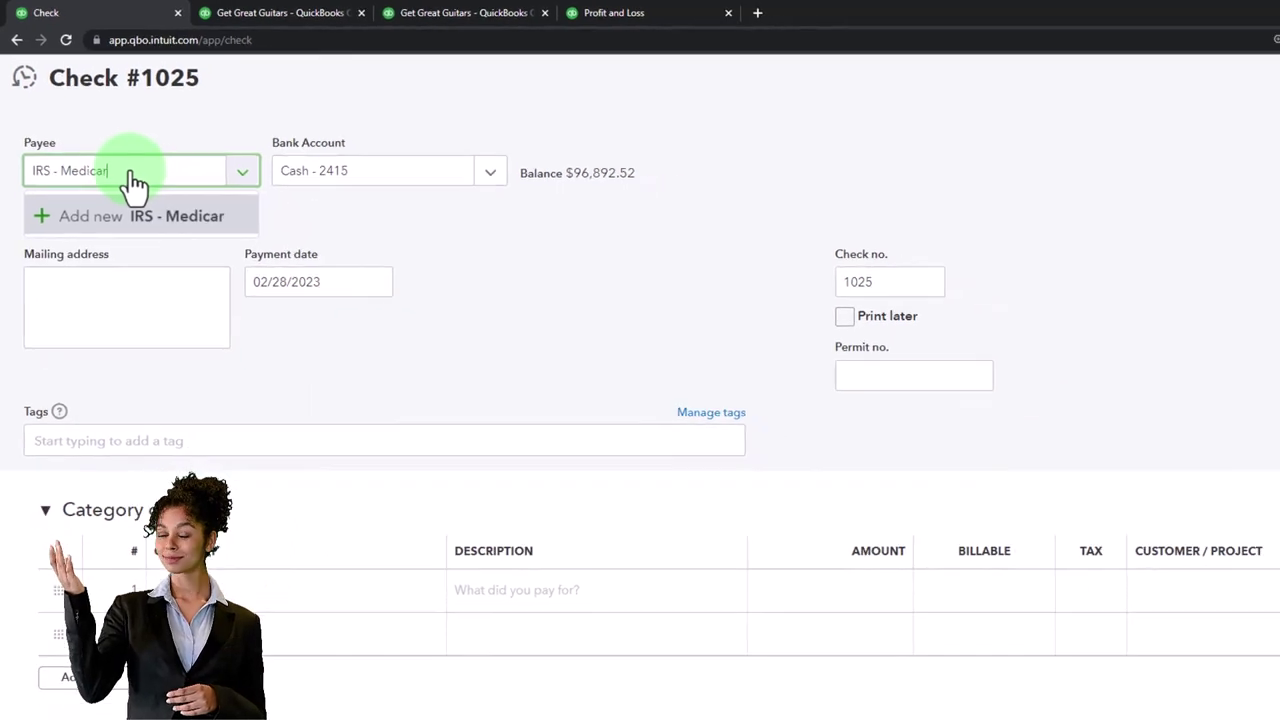
left_click(135, 213)
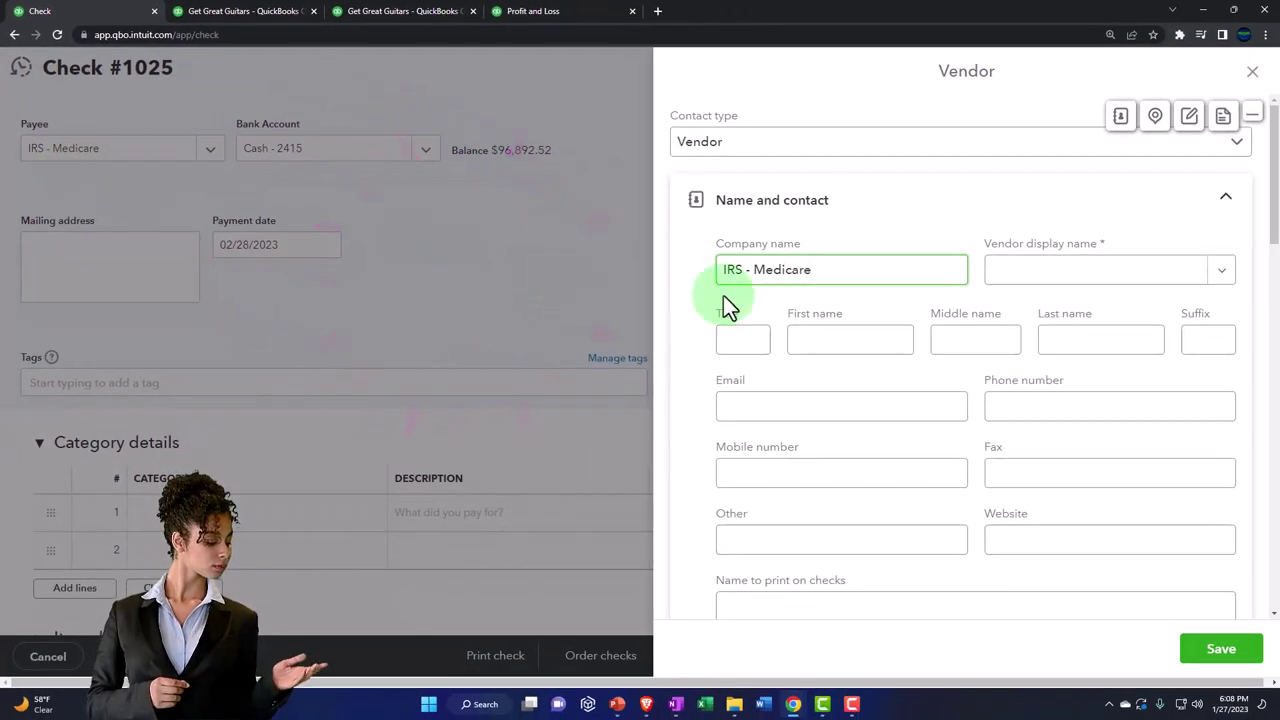
left_click_drag(843, 271, 706, 266)
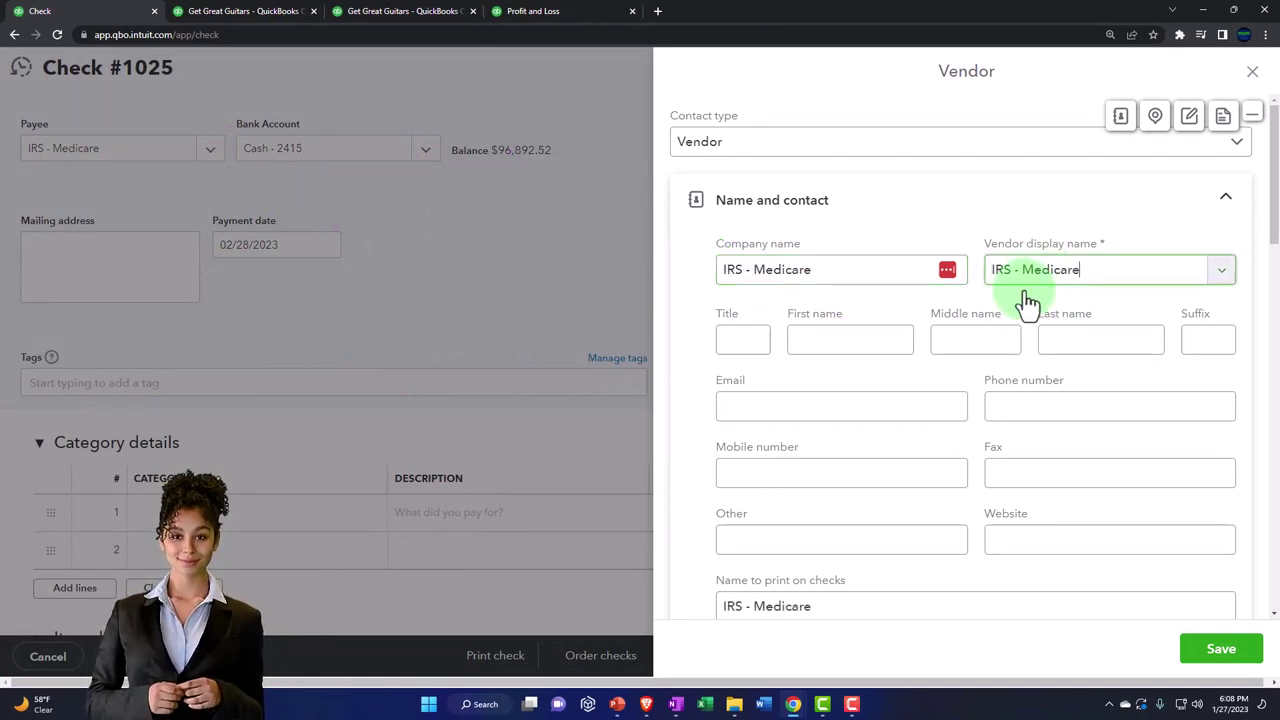
left_click(1221, 648)
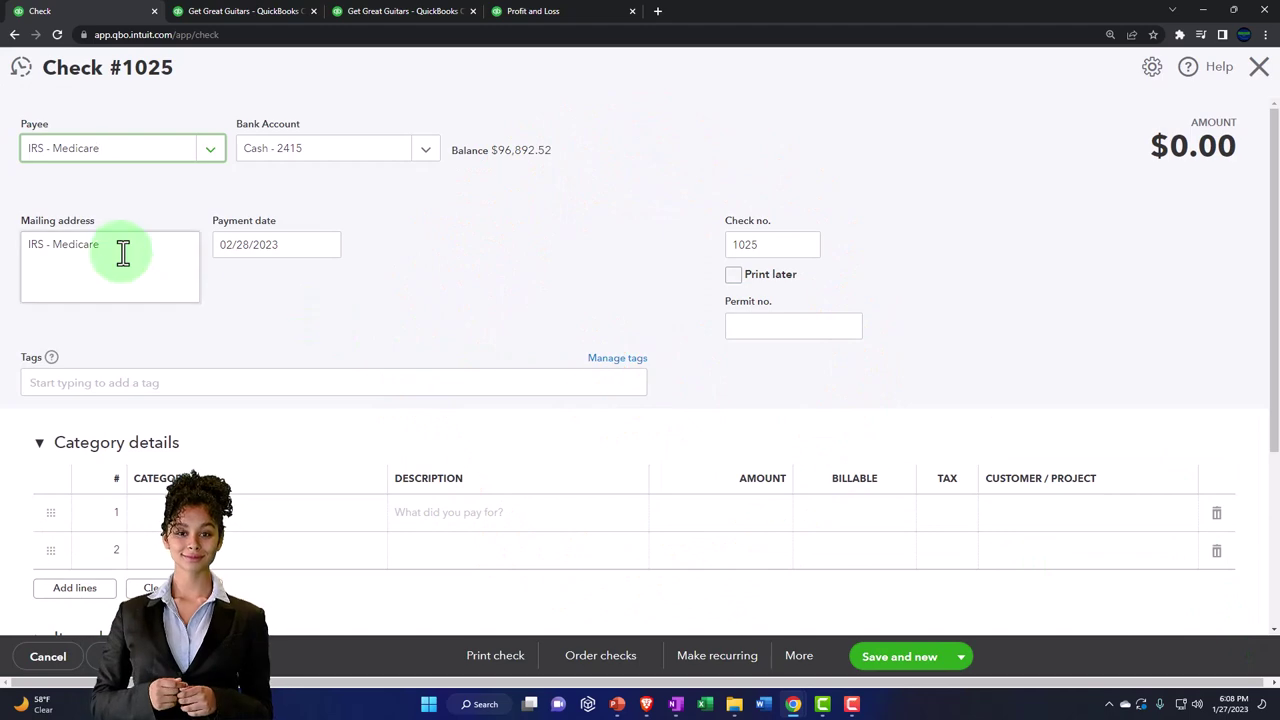
Step: Assign the Payroll Liabilities sub-account Federal Taxes (941/943/944) as the category of the Medicare check's first line
key("Tab")
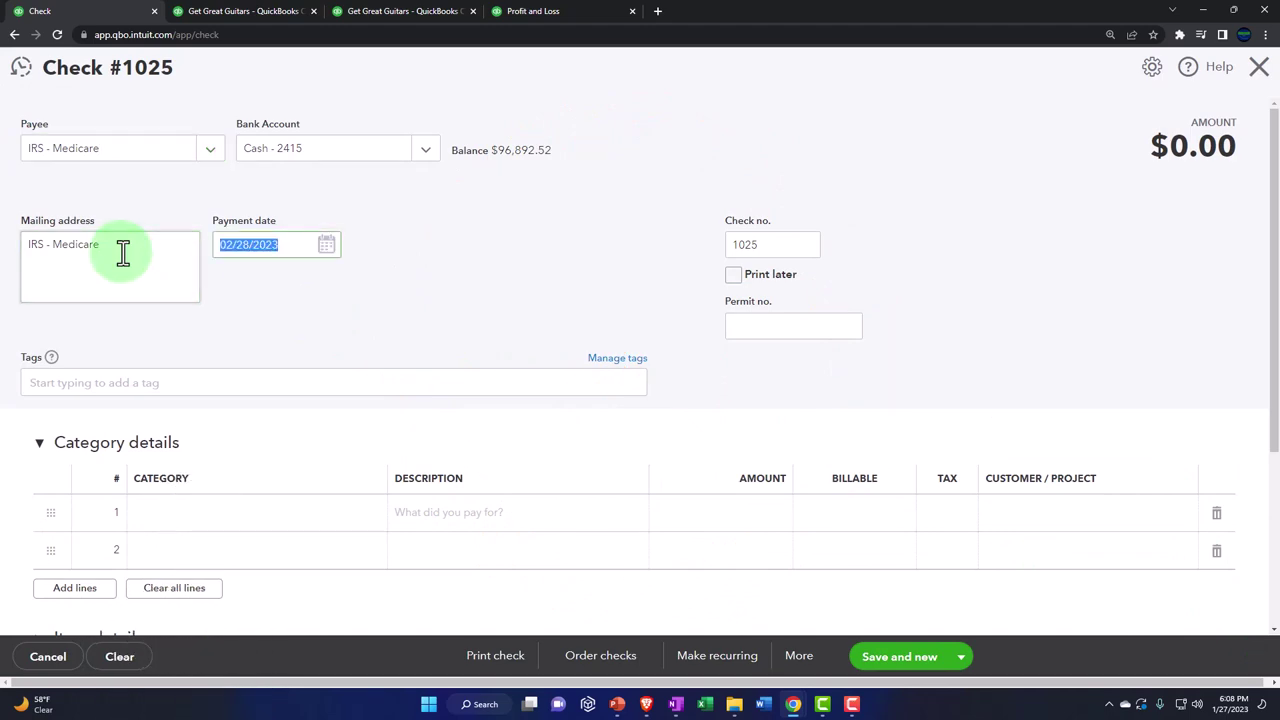
key("Tab")
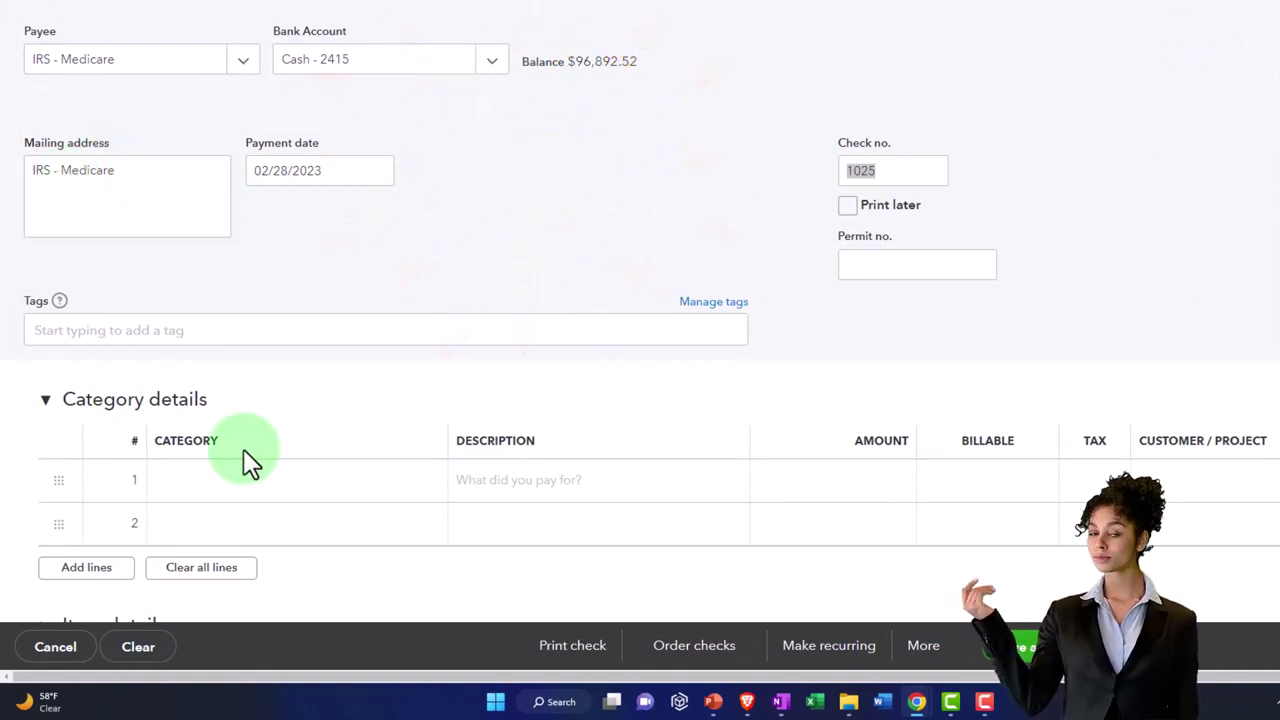
left_click(230, 488)
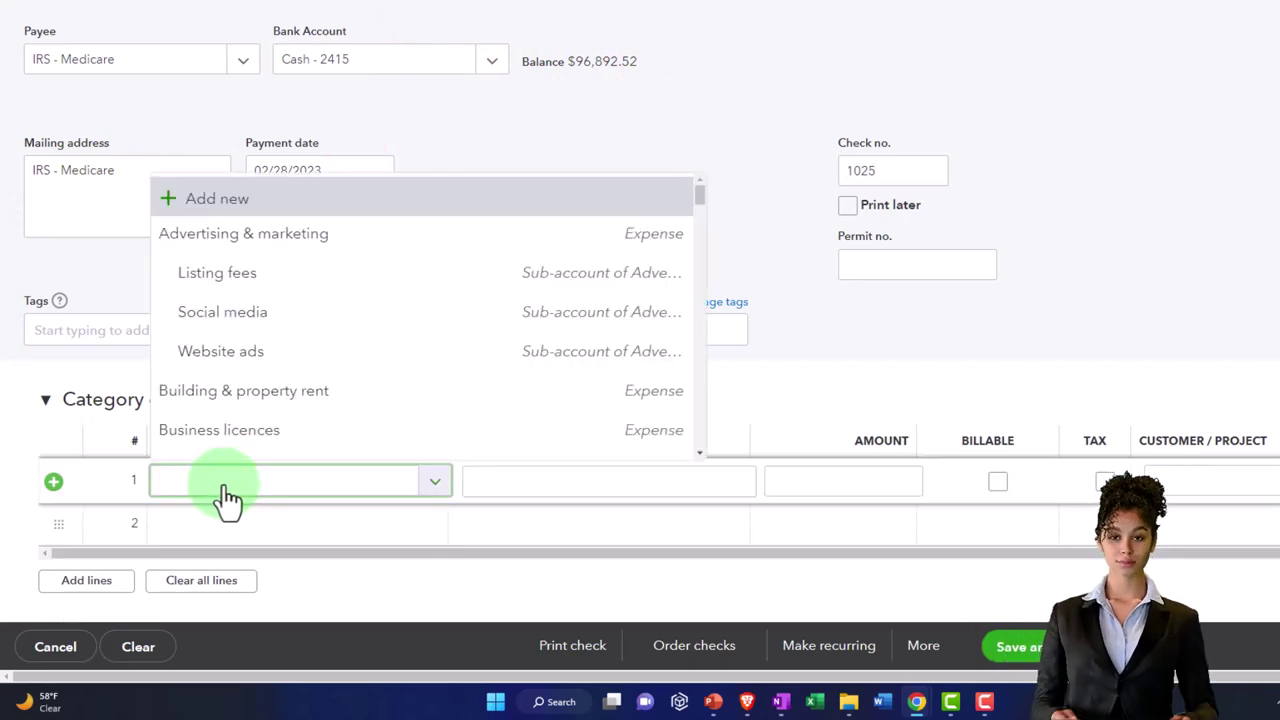
type("Fed")
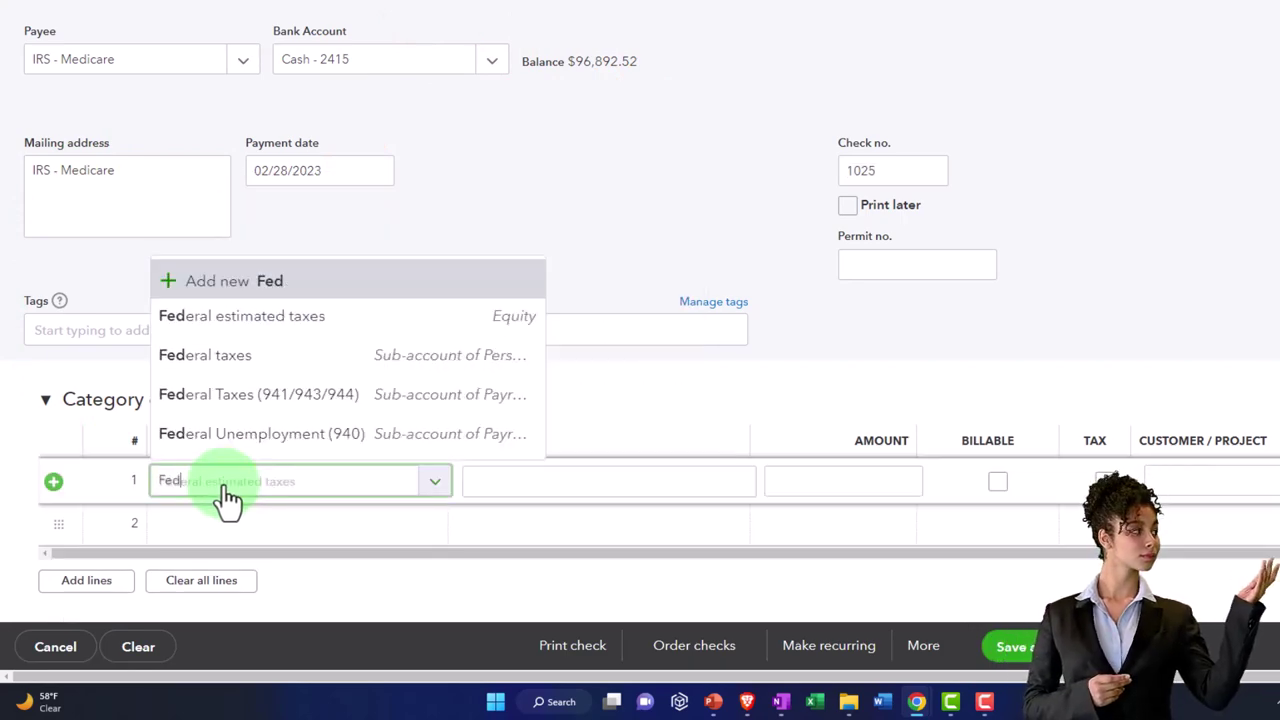
type("eral in")
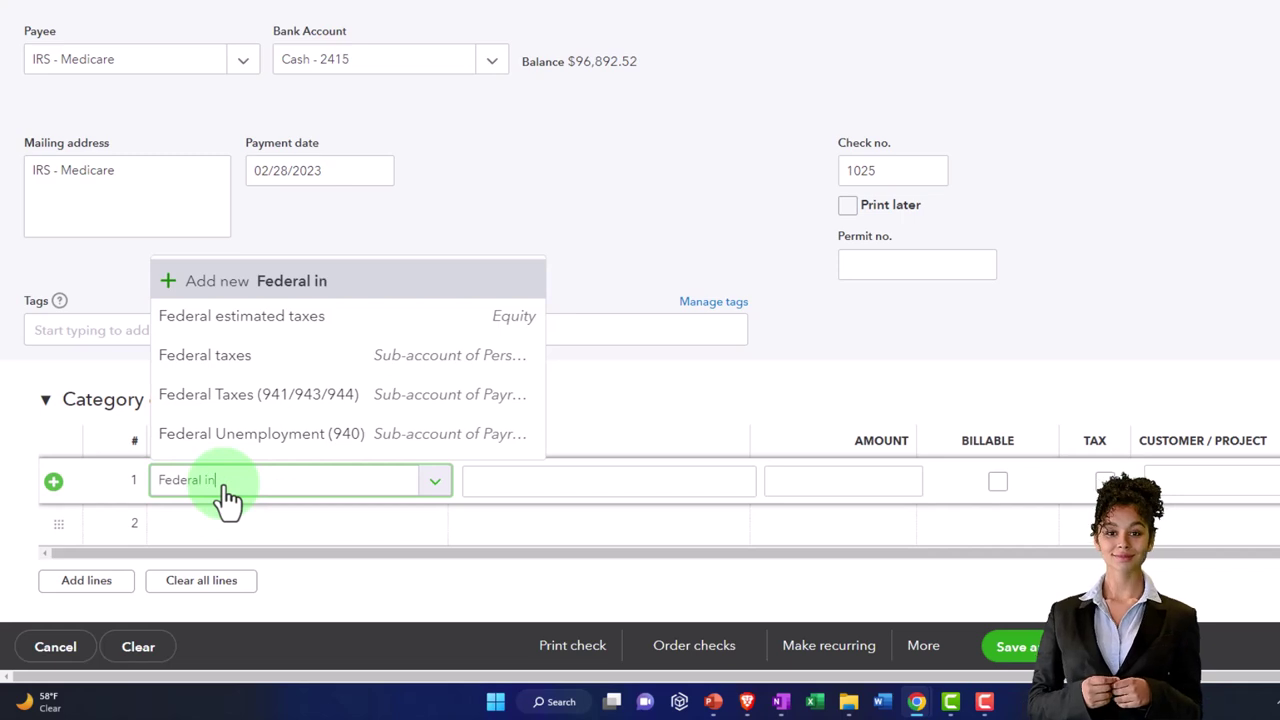
key("BackSpace")
key("BackSpace")
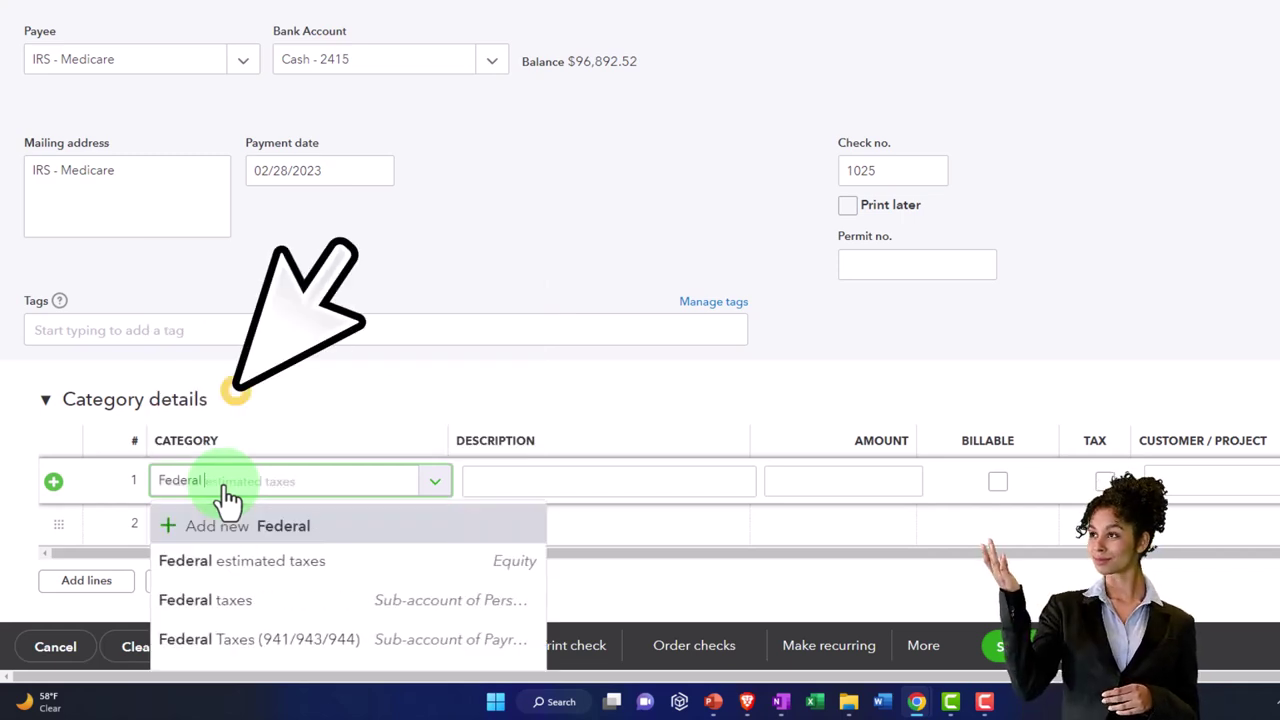
type("taxes")
key("Down")
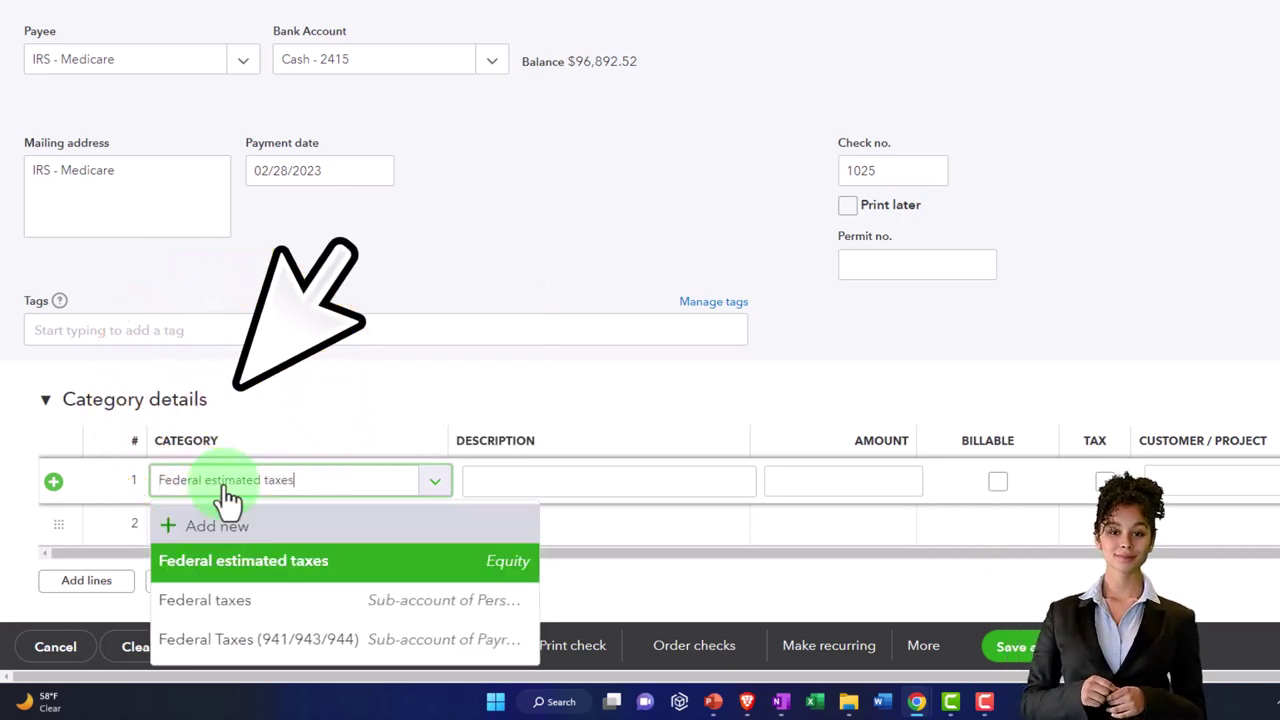
key("Down")
key("Down")
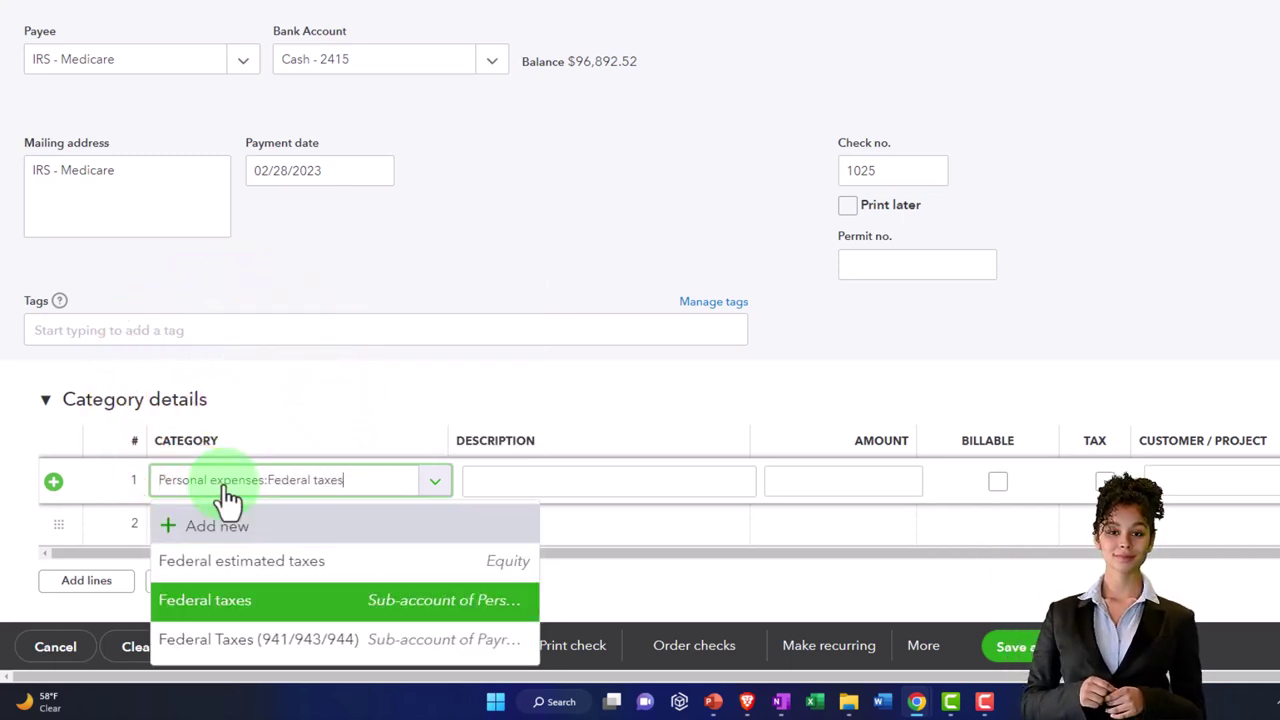
left_click(280, 645)
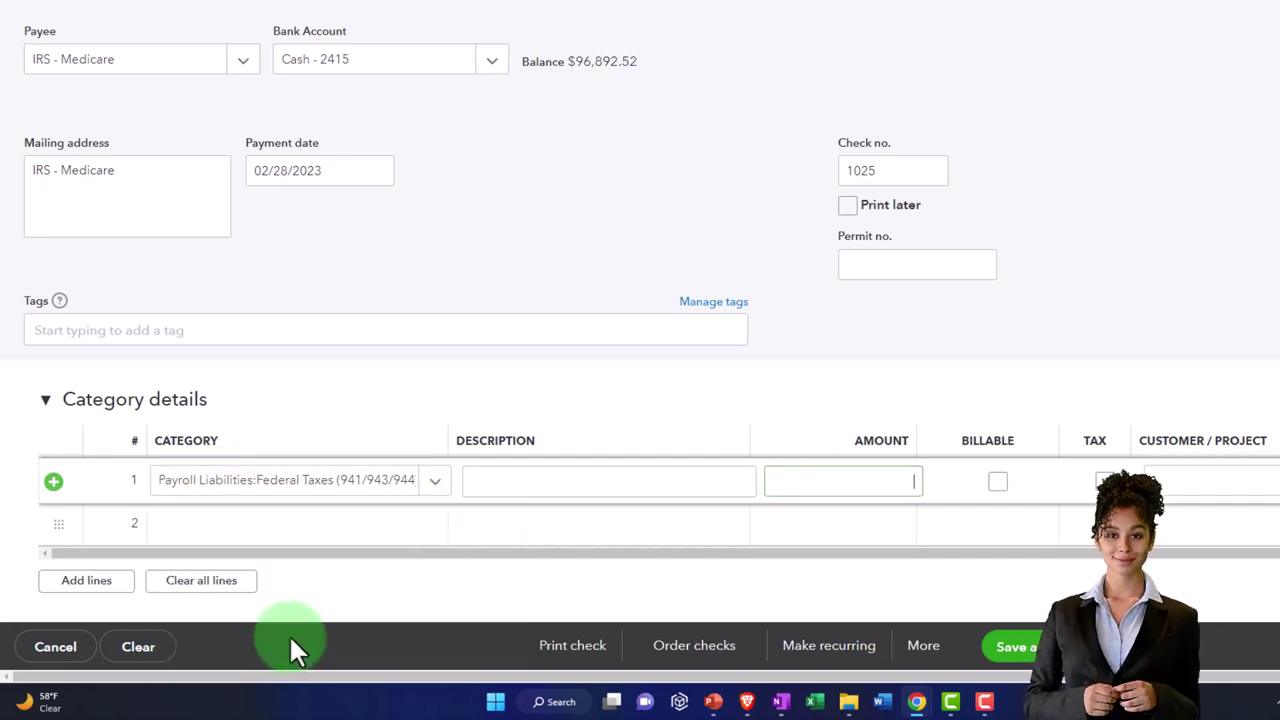
Step: Enter 82.52 as the first line's amount, save the check and start another new one
type("82.52")
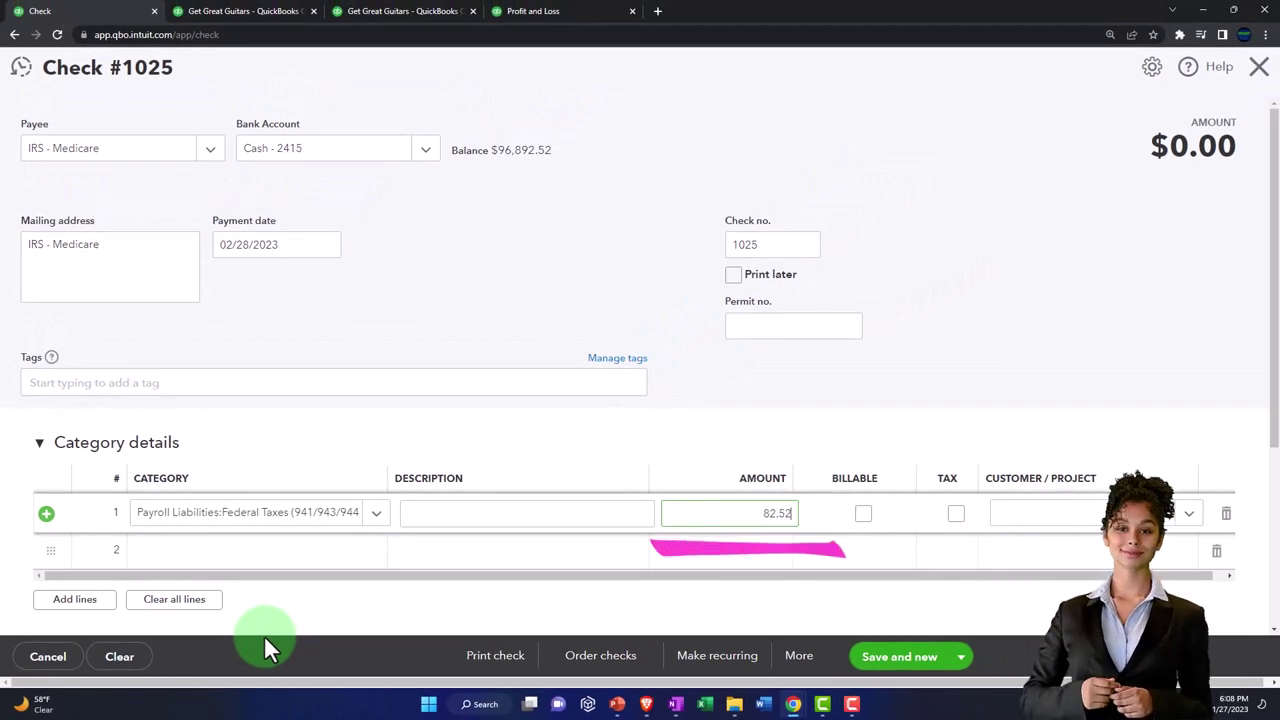
key("Tab")
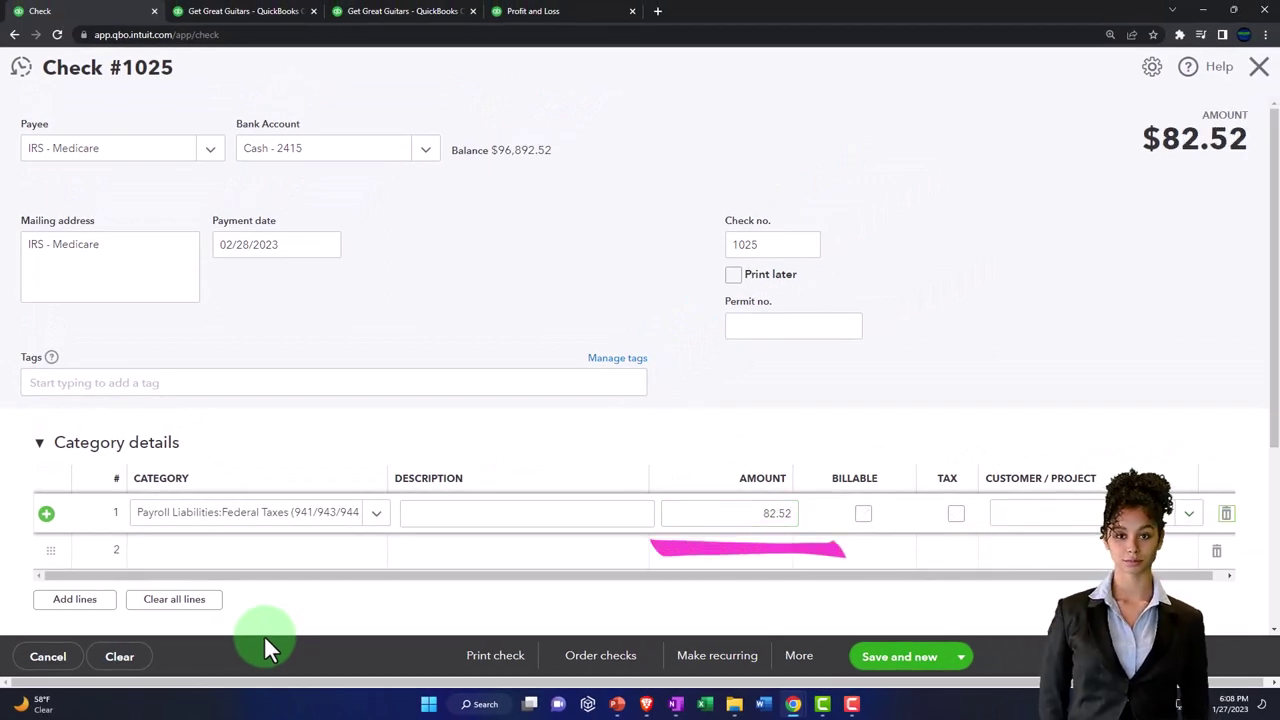
key("Tab")
scroll(486, 494, "down", 1)
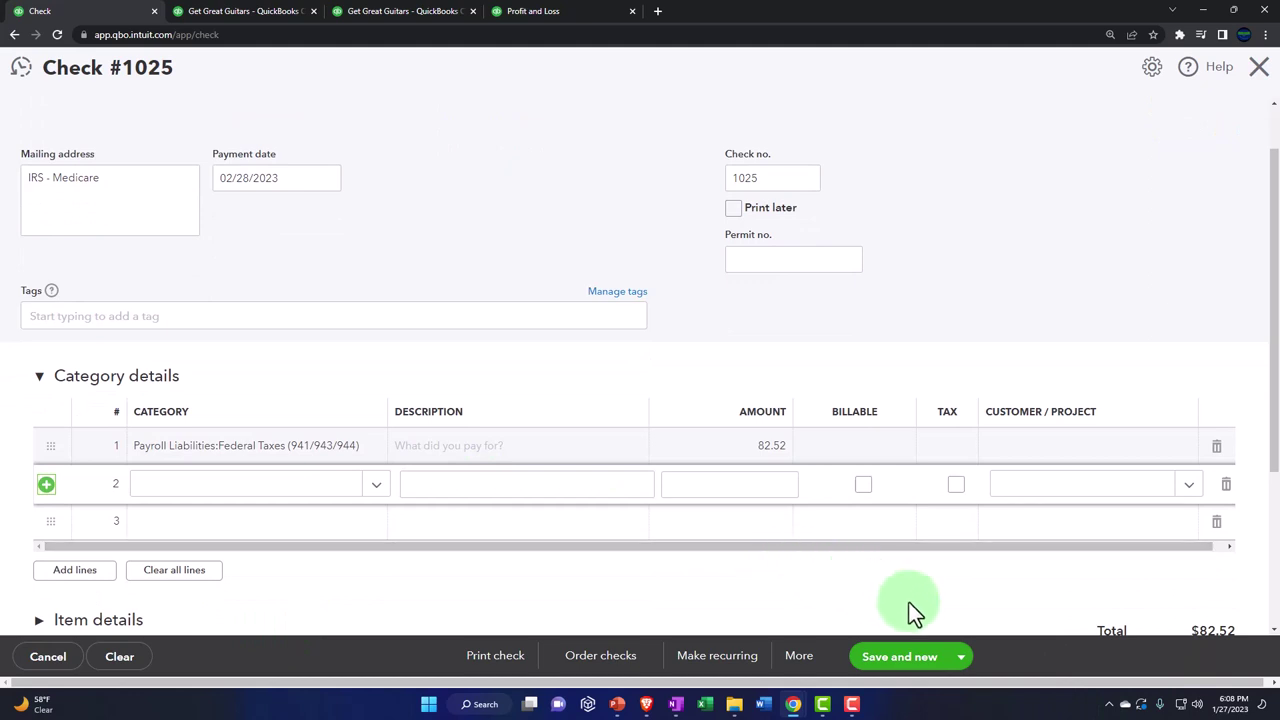
left_click(901, 663)
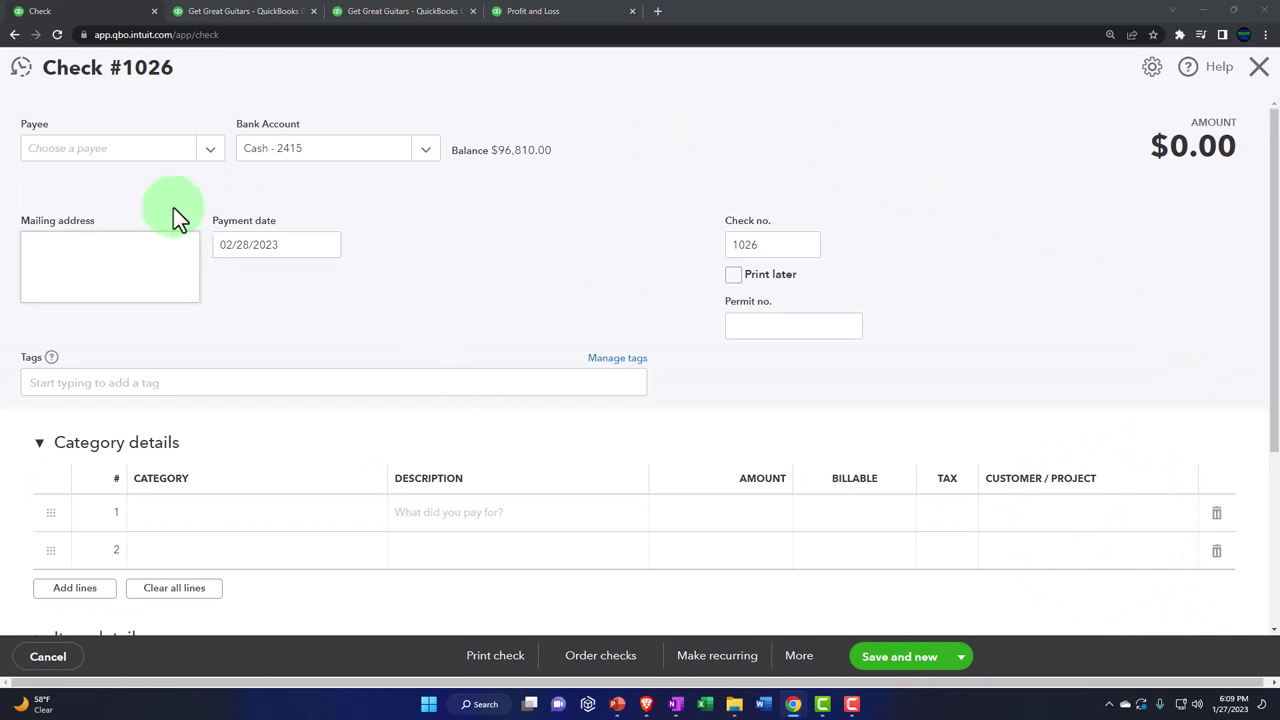
Step: Add IRS - Social Security Company as a new vendor with the same display name and use it as the check's payee
left_click(78, 152)
type("IRS")
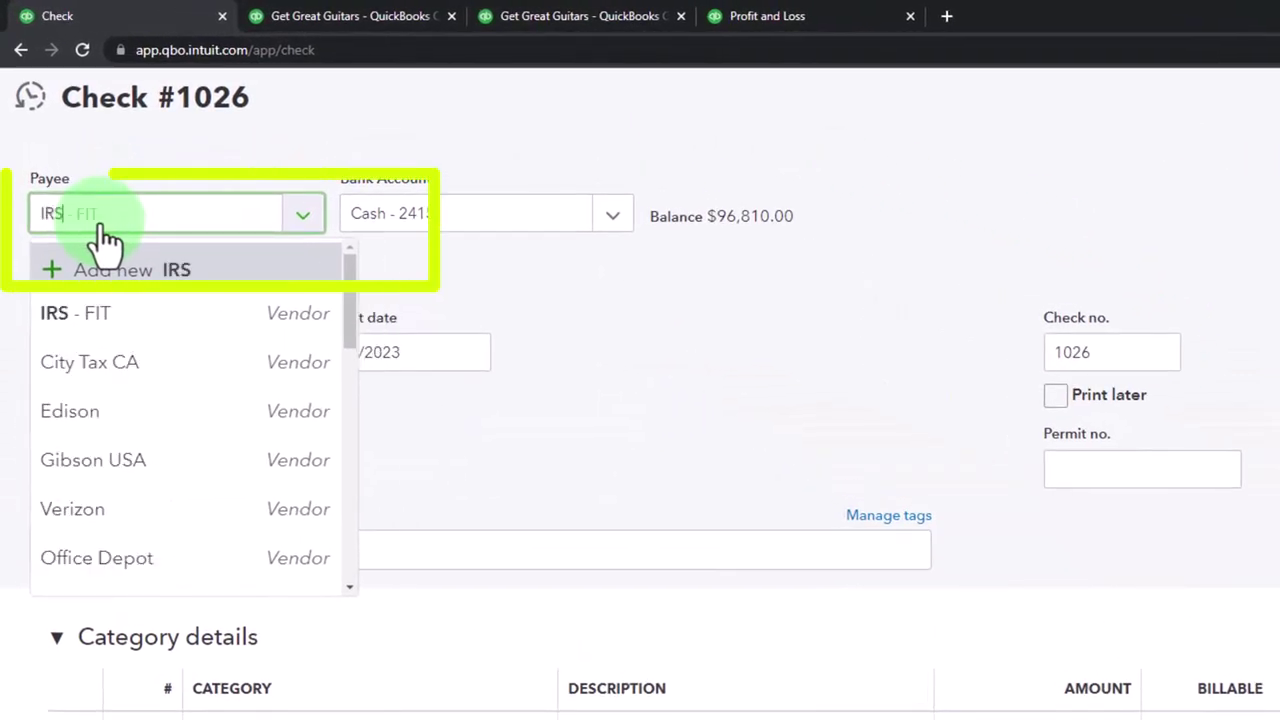
type(" - Social ")
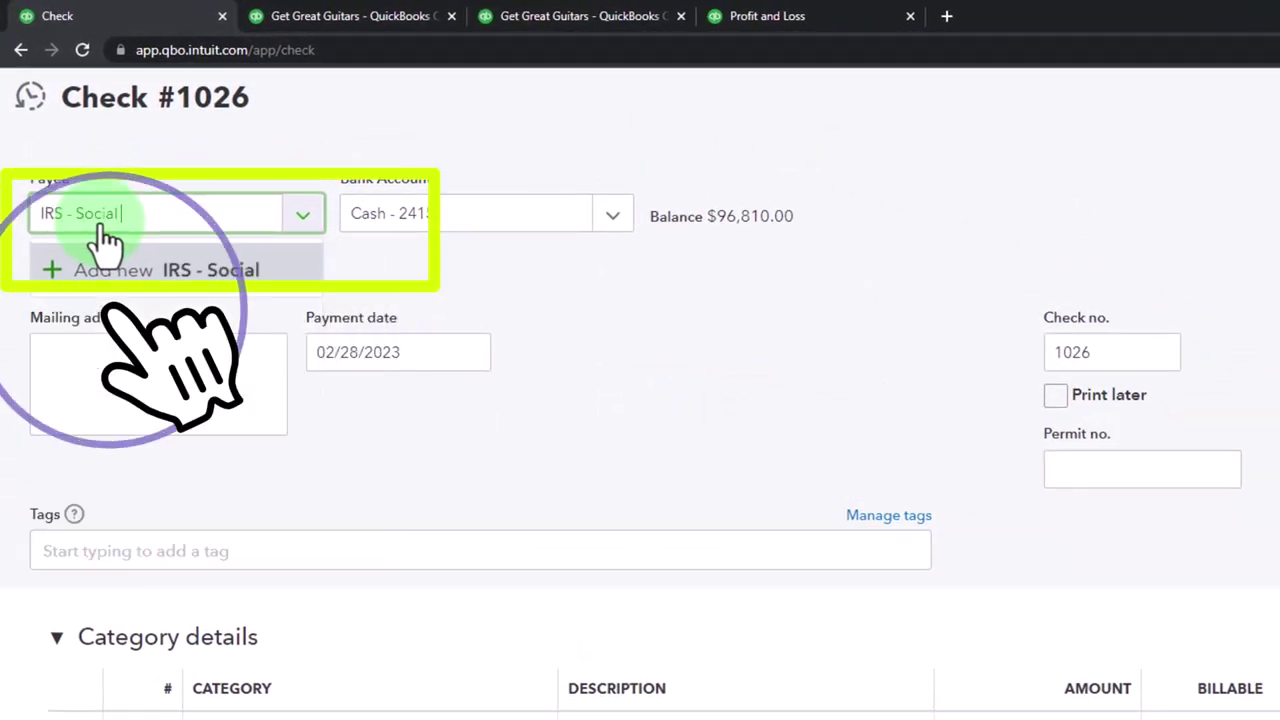
type("Security Company")
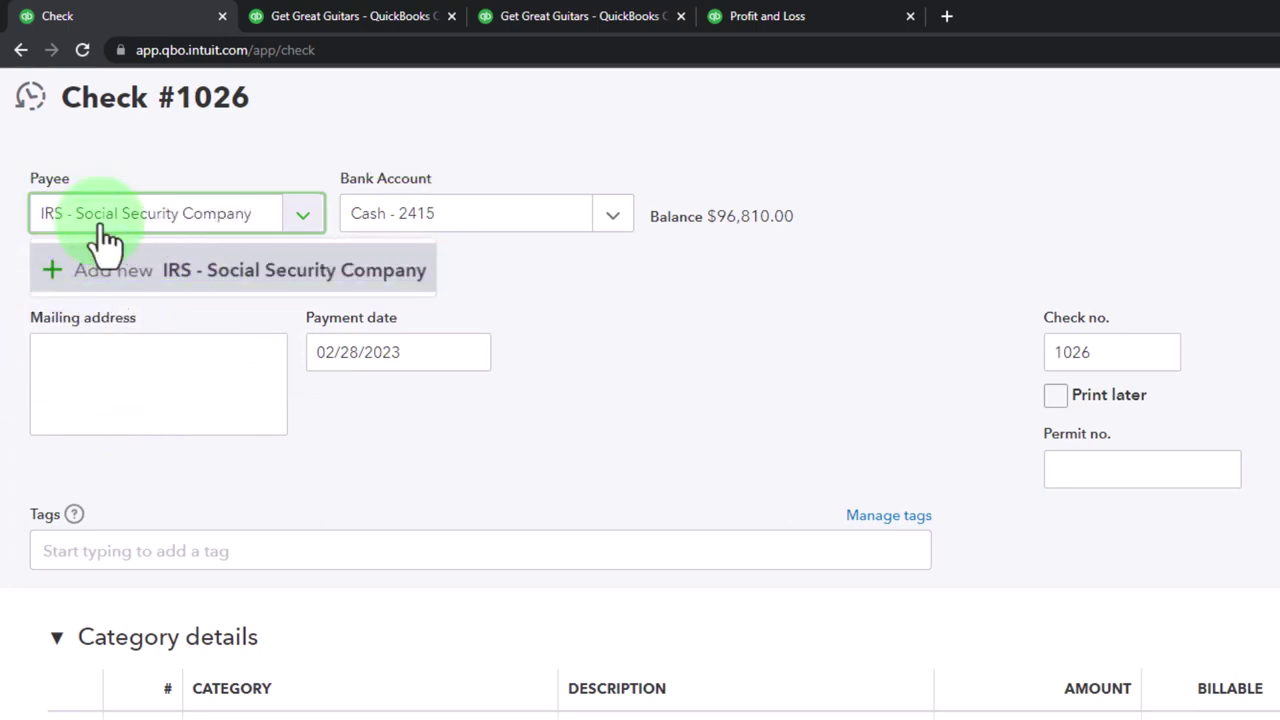
left_click(110, 270)
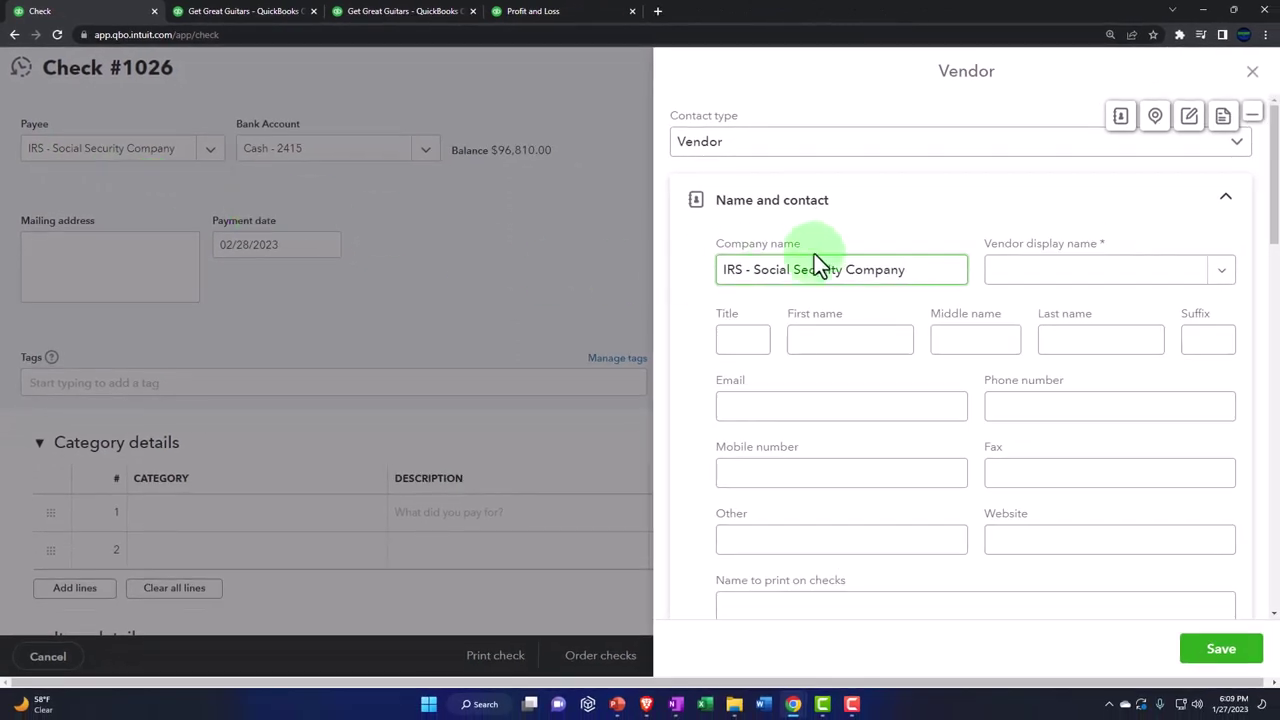
left_click_drag(914, 269, 714, 251)
key("ctrl+c")
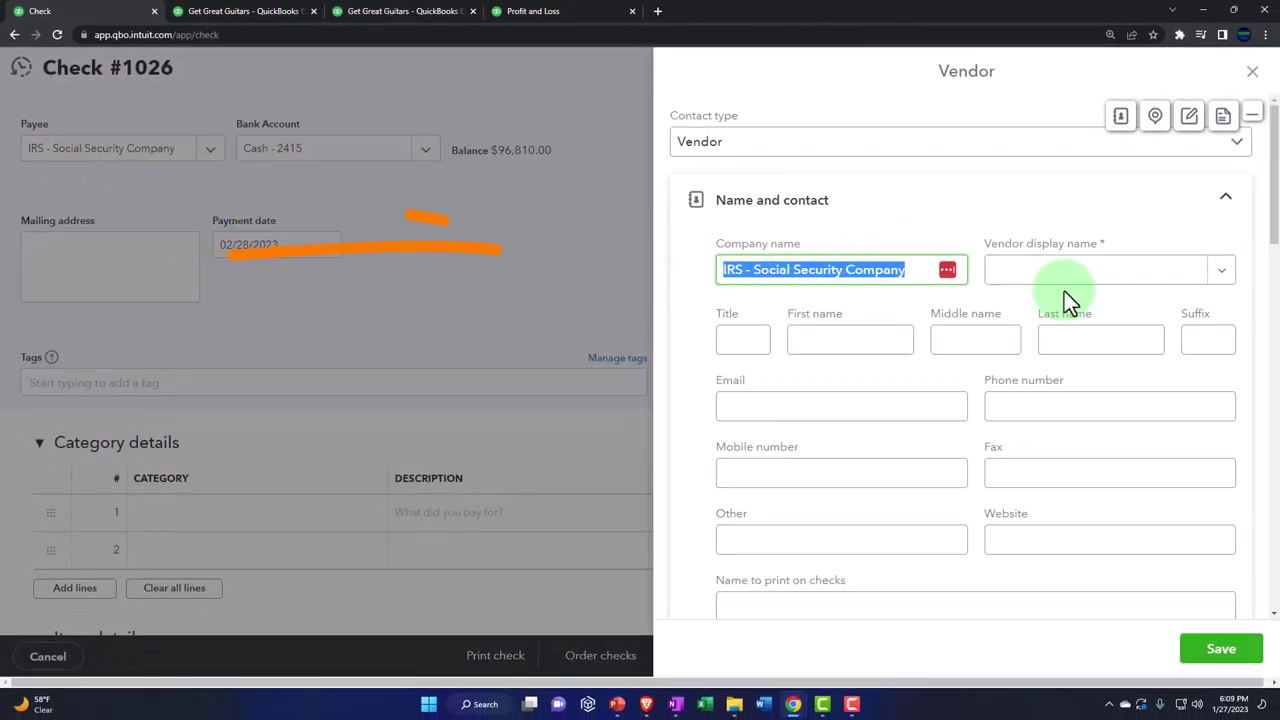
left_click(1045, 285)
key("ctrl+v")
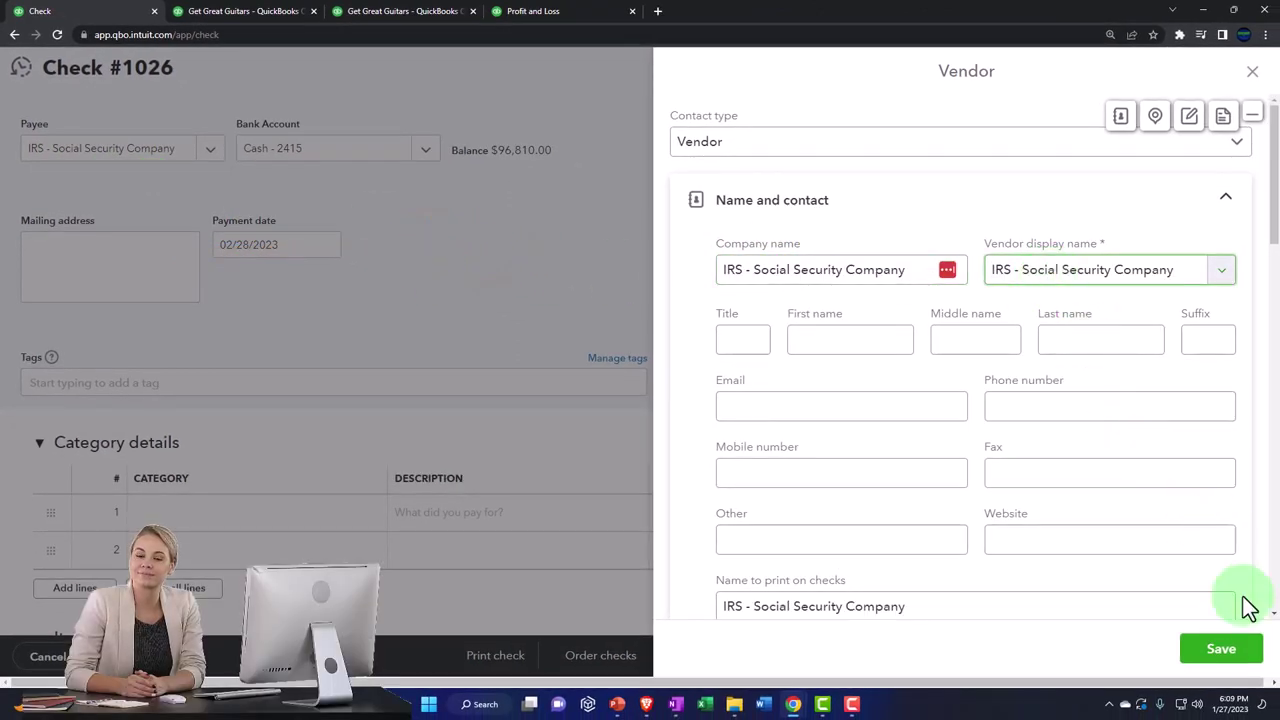
left_click(1222, 650)
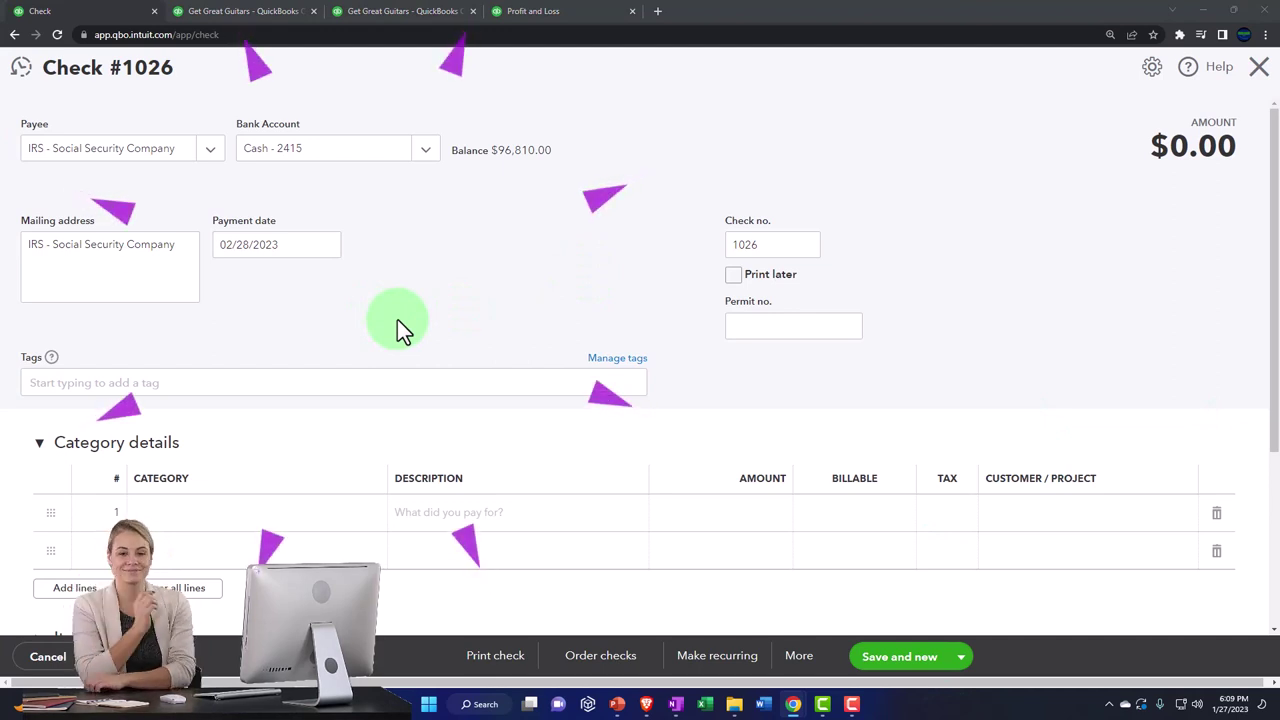
Step: Assign the Payroll Liabilities sub-account Federal Taxes (941/943/944) as the category of the Social Security check's first line
scroll(397, 319, "down", 1)
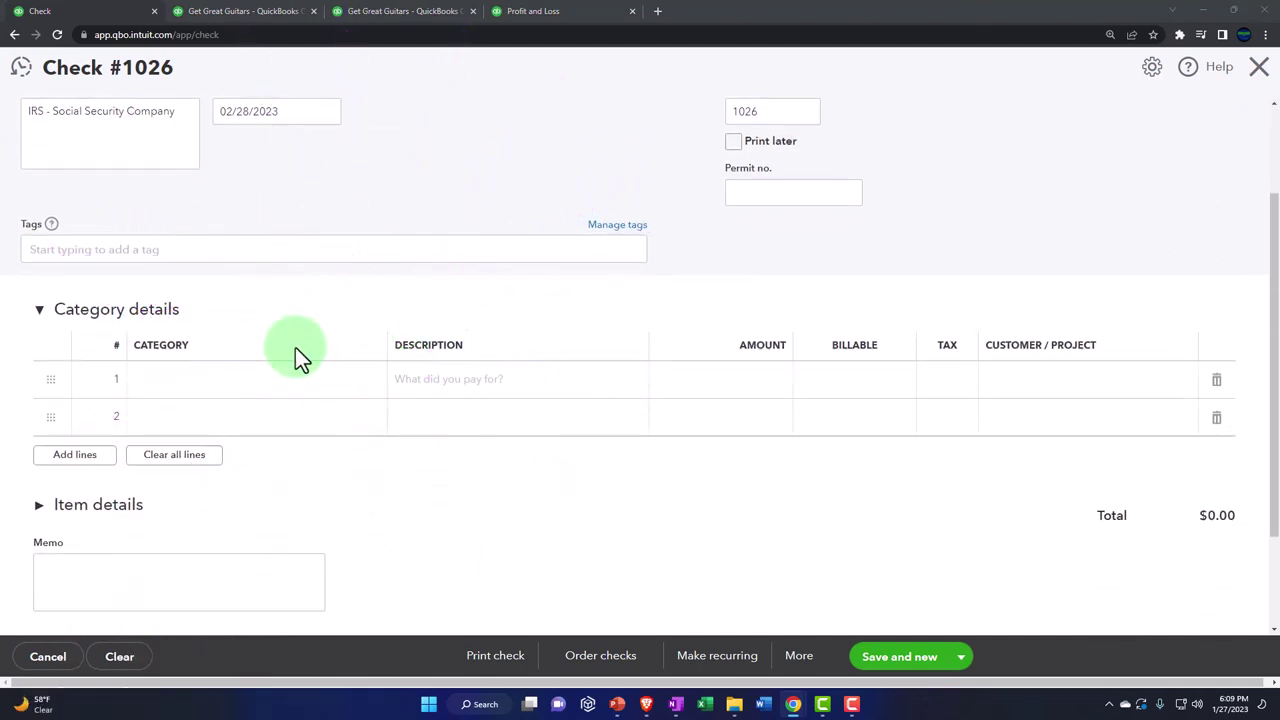
left_click(185, 388)
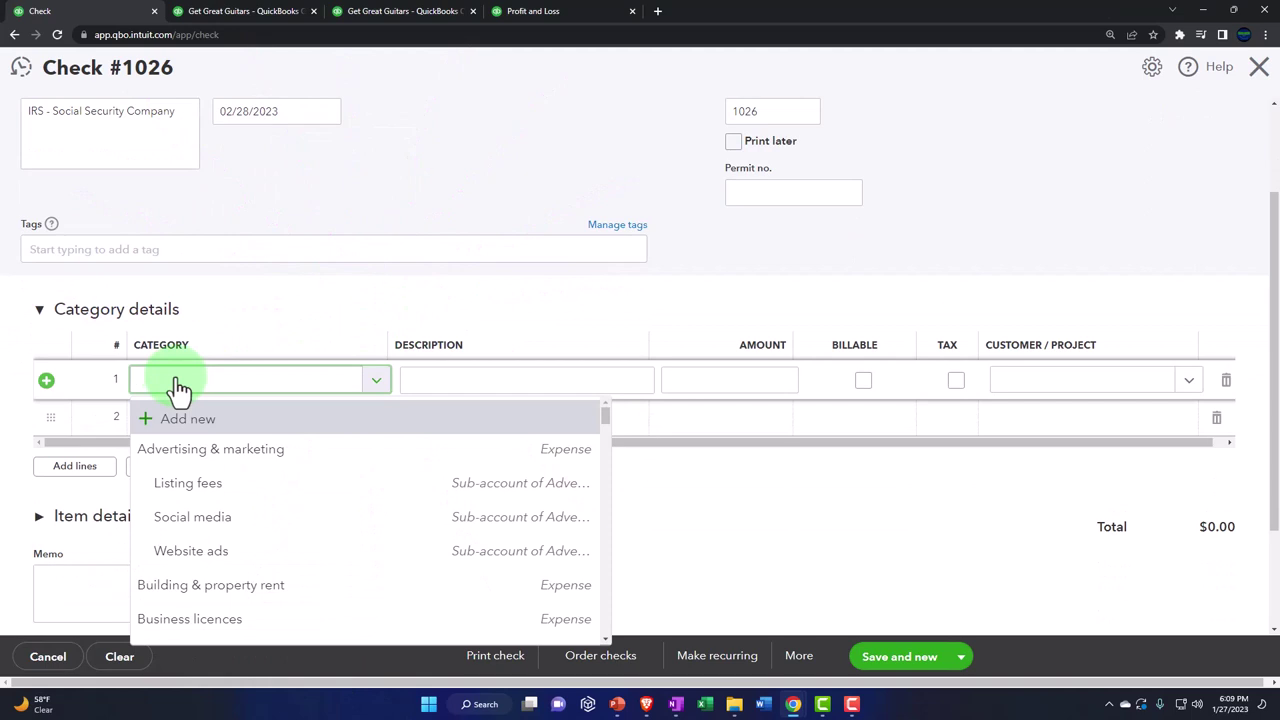
type("feder")
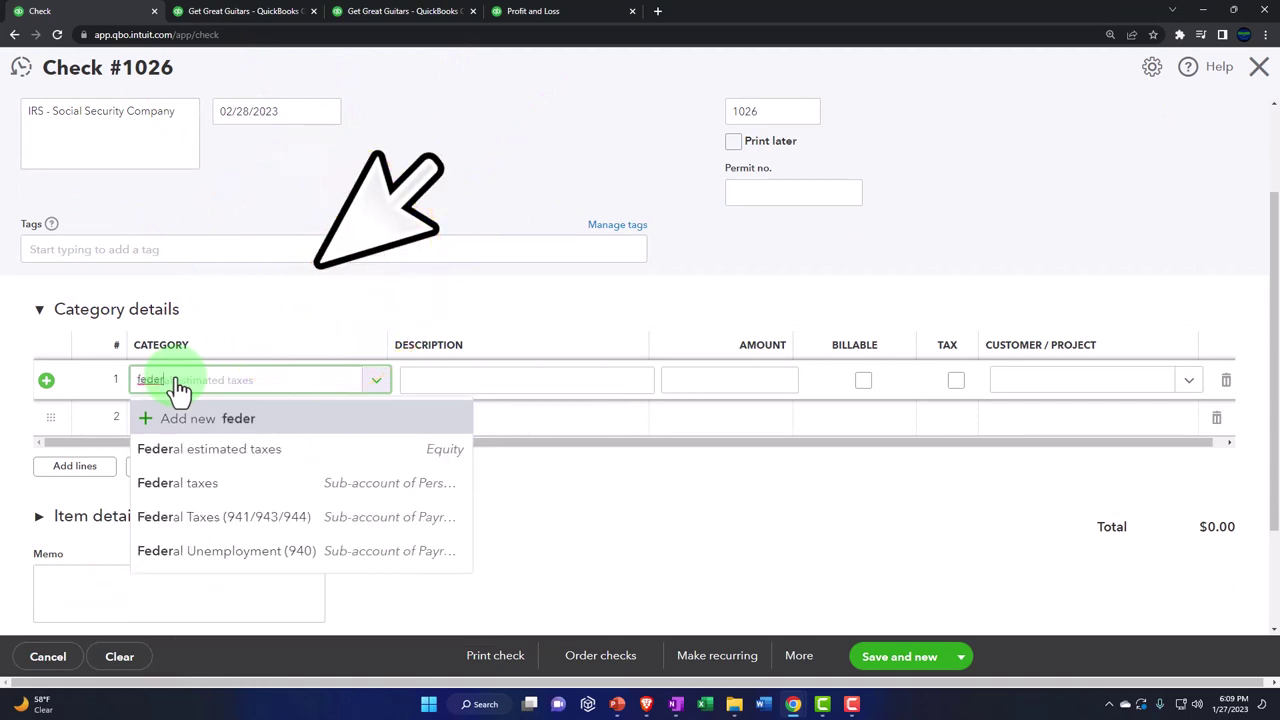
type("al tax")
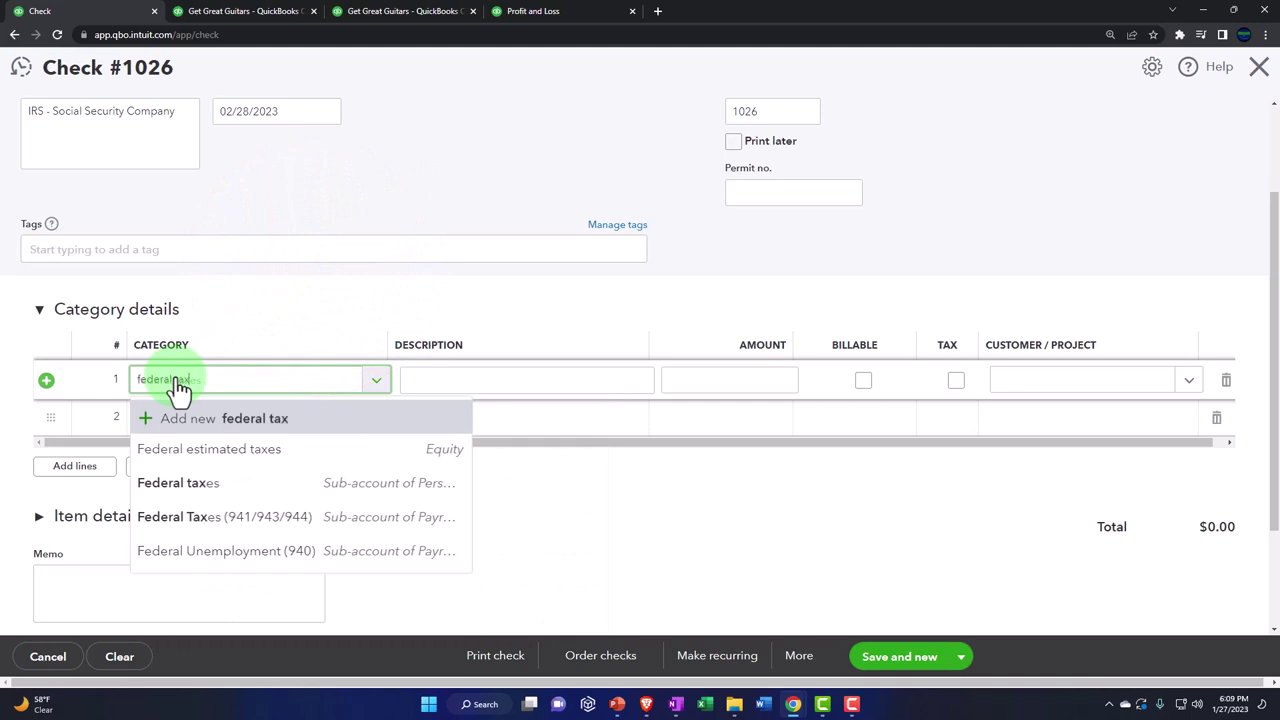
key("Down")
key("Down")
key("Down")
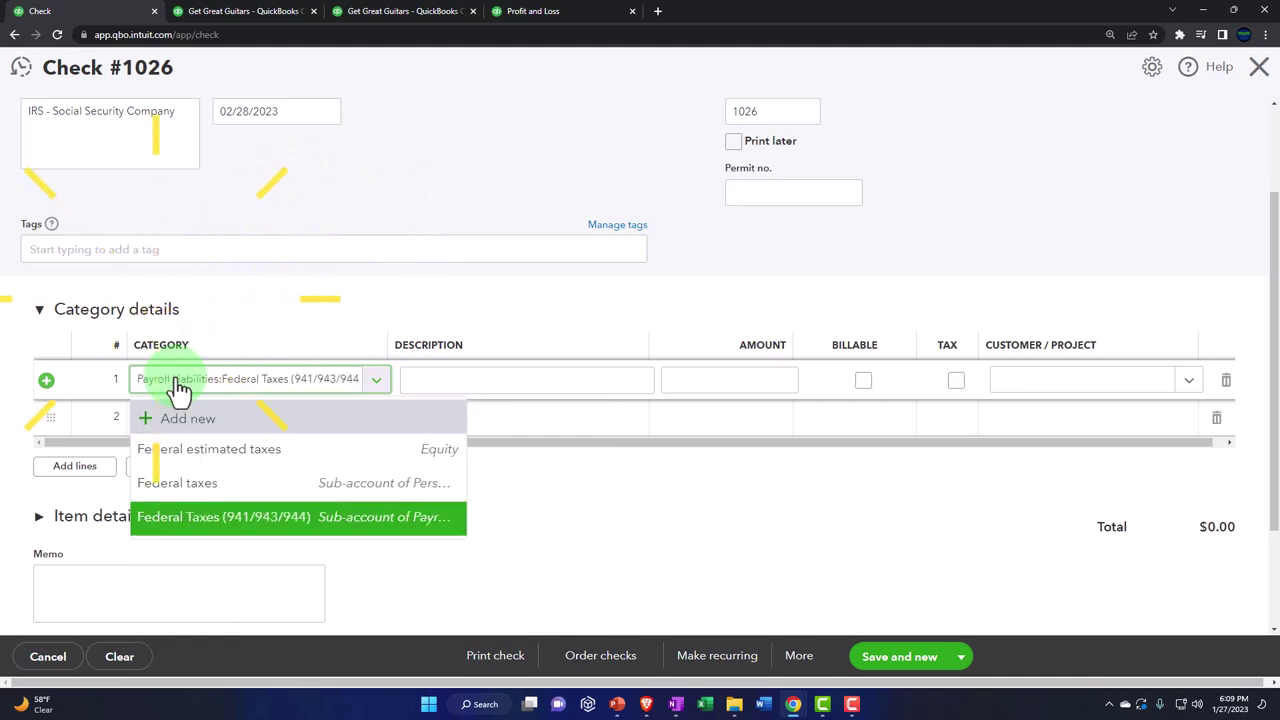
key("Tab")
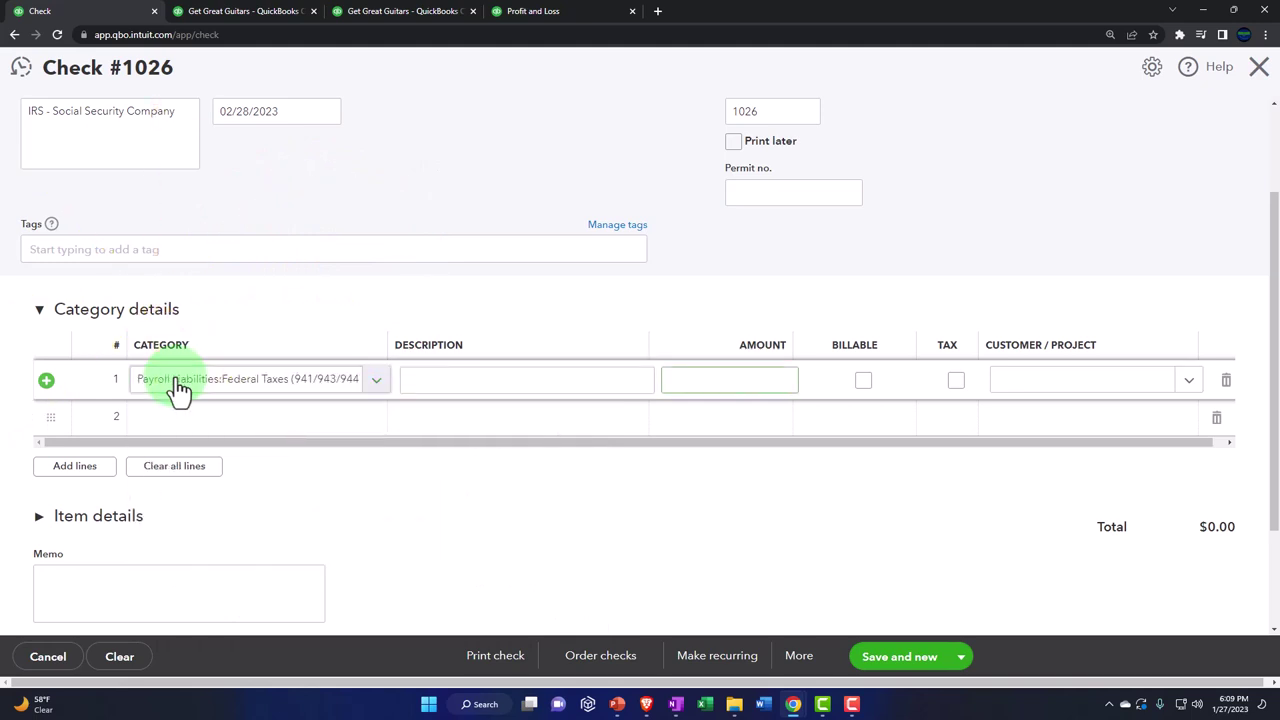
Step: Enter 865.94 as the first line's amount on the Social Security check, save the check and close the form
type("8")
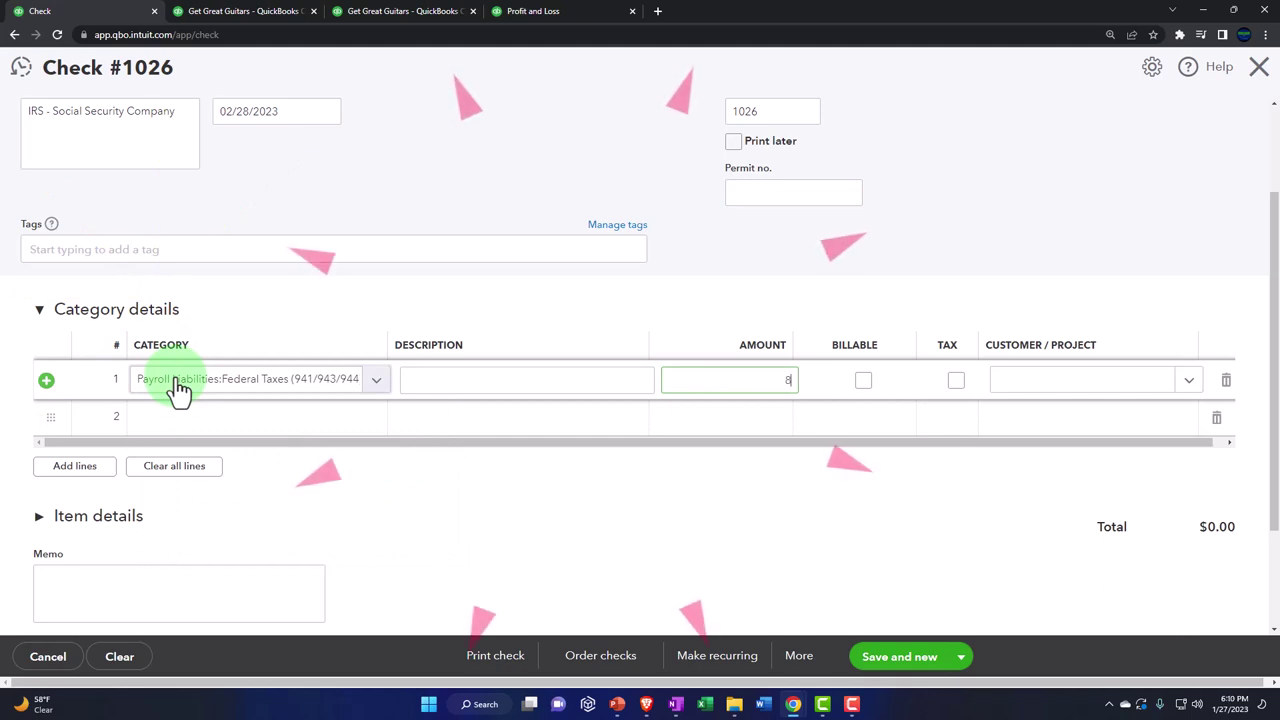
type("65.94")
key("Tab")
key("Tab")
key("Tab")
key("Tab")
key("Tab")
key("Tab")
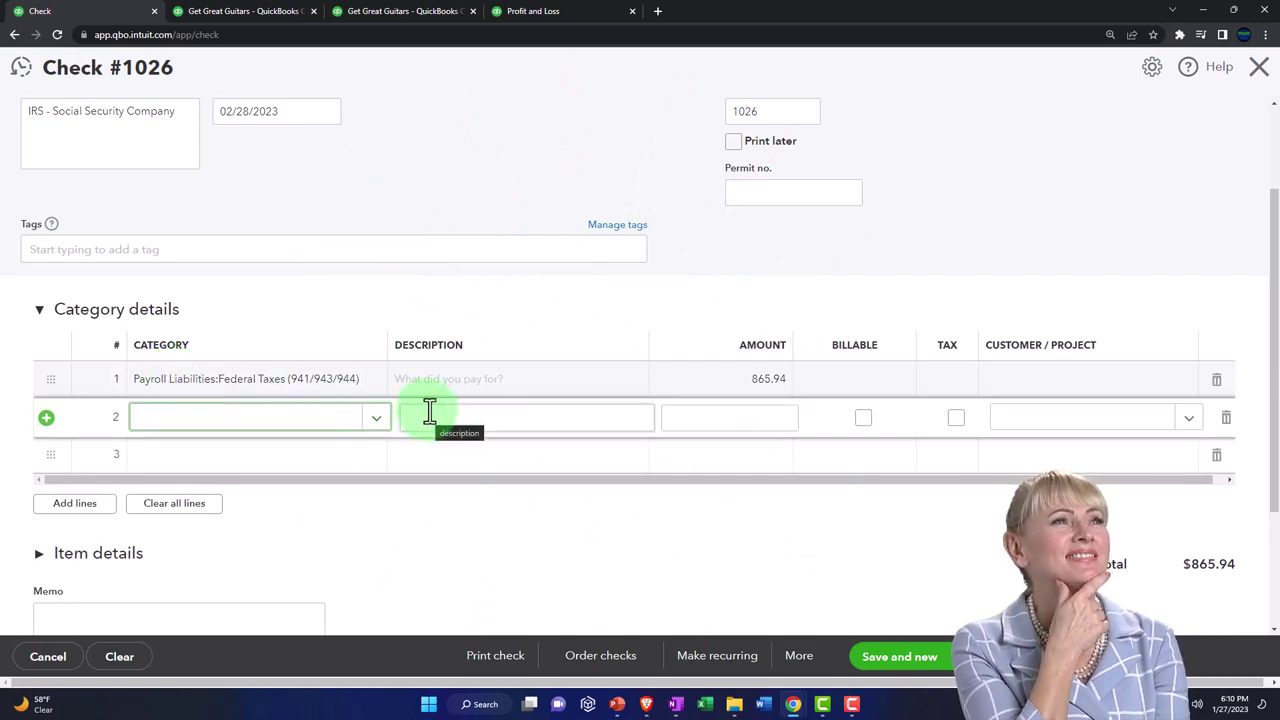
left_click(965, 656)
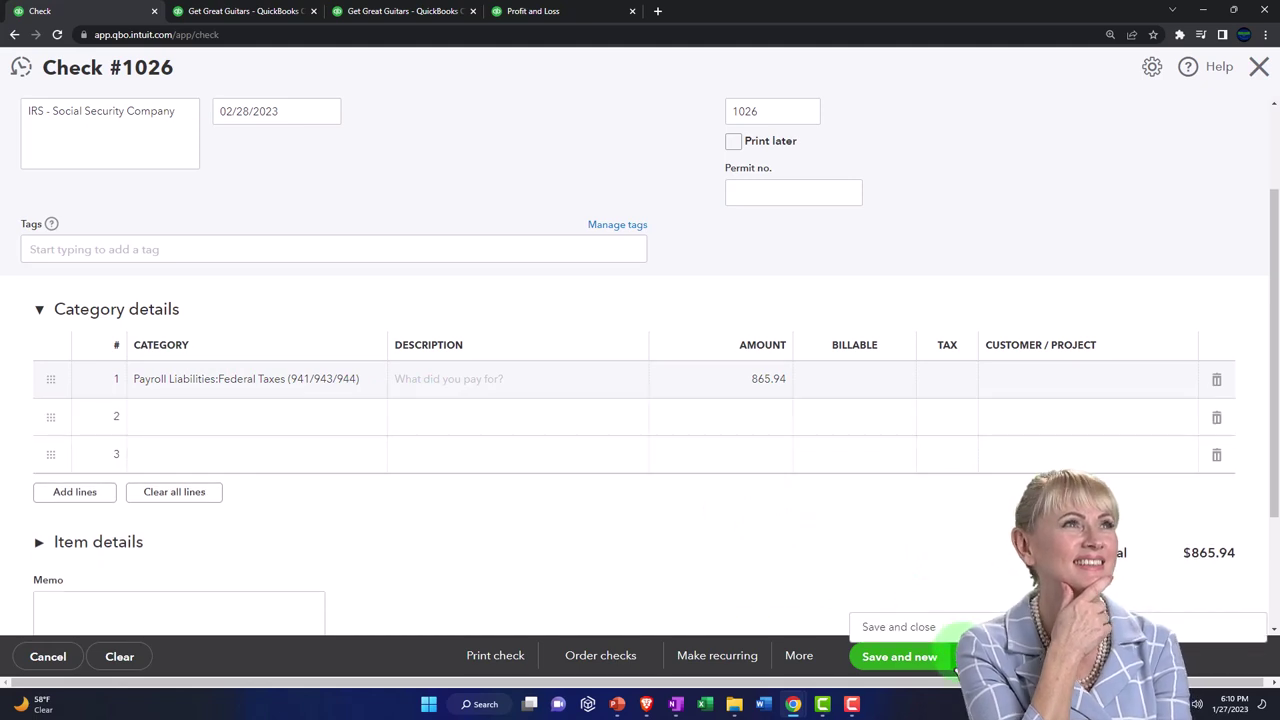
left_click(929, 630)
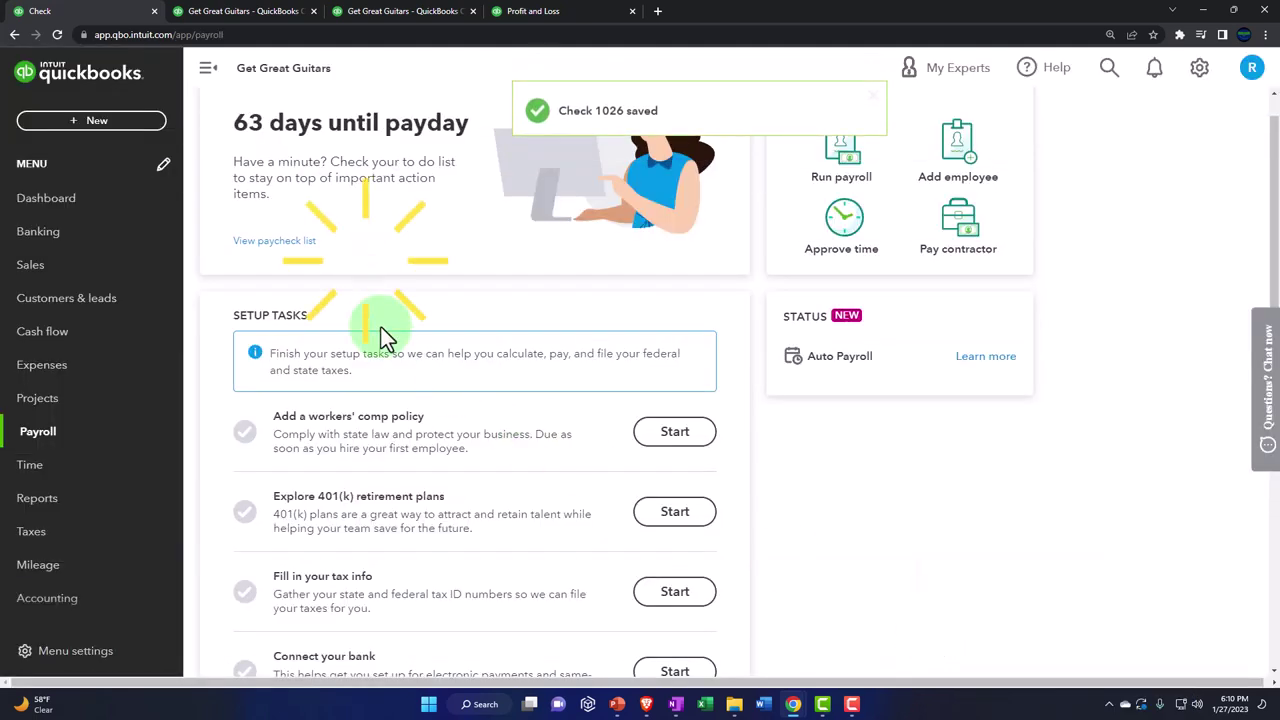
Step: Switch to the Balance Sheet as of February 28, 2023 and rerun it to include the new checks
left_click(237, 20)
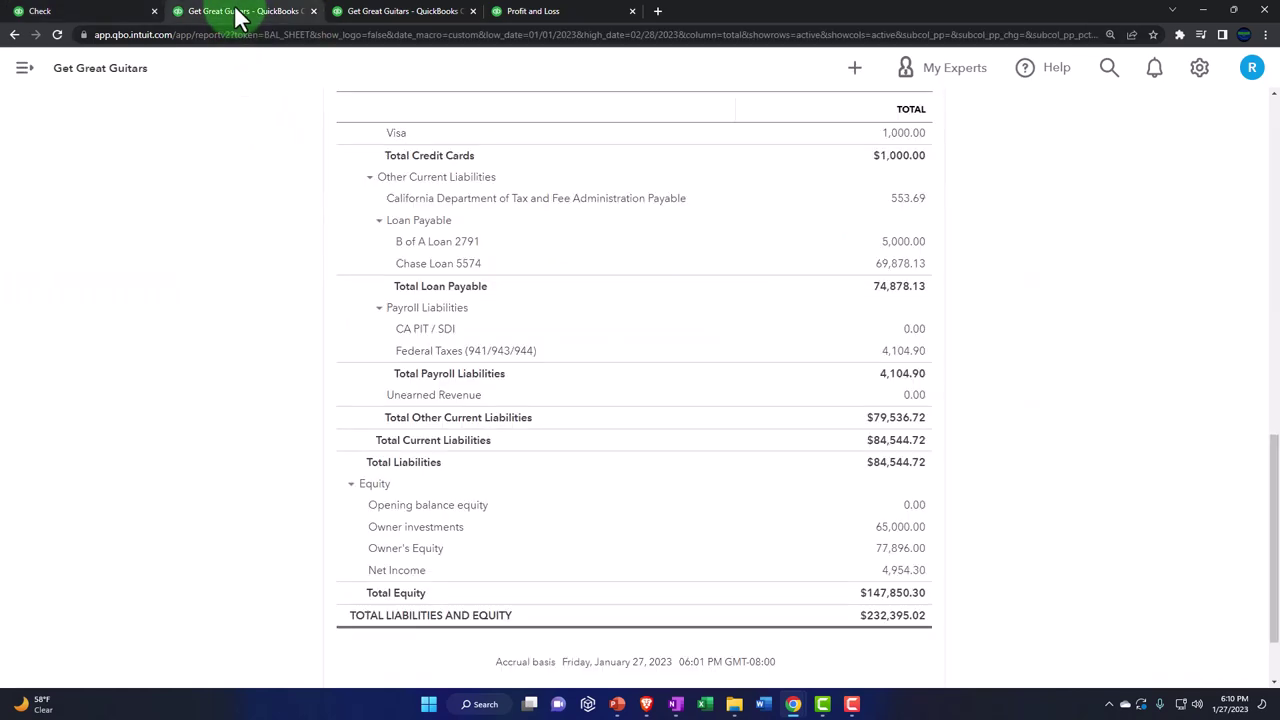
left_click(227, 368)
scroll(227, 368, "up", 10)
left_click(763, 216)
scroll(609, 444, "down", 2)
key("ctrl+plus")
key("ctrl+plus")
key("ctrl+plus")
key("ctrl+plus")
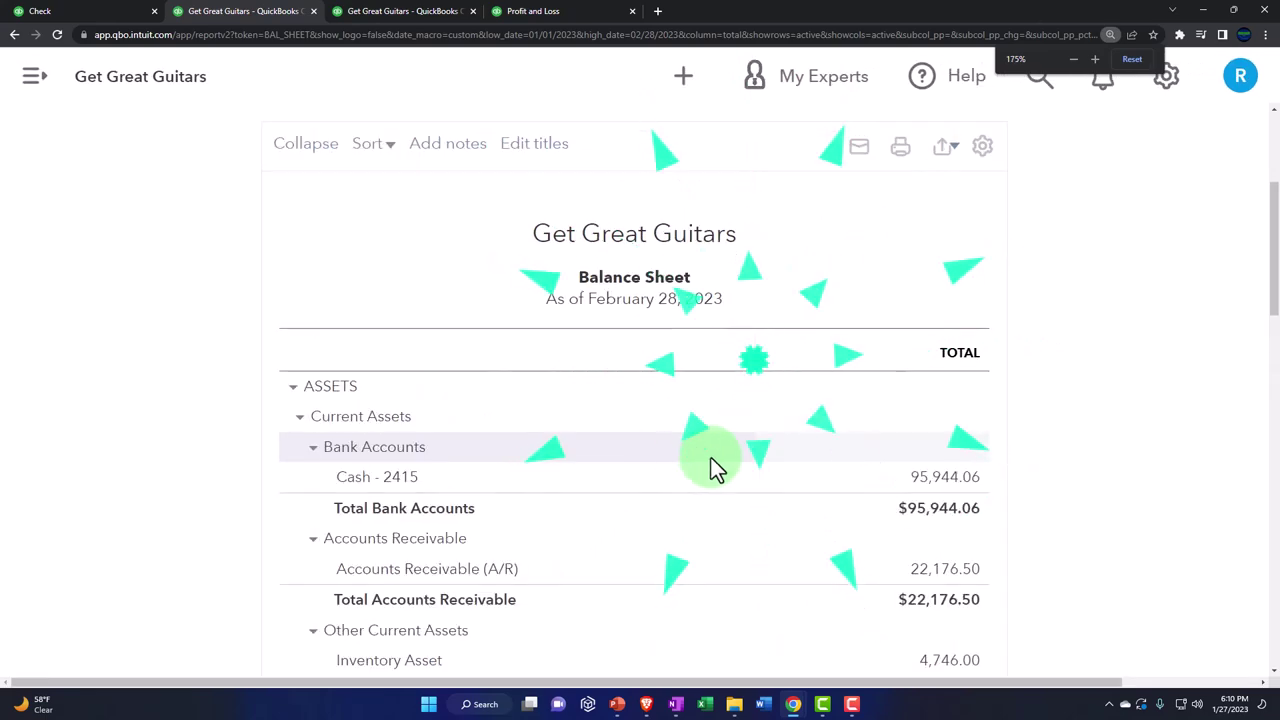
Step: Open the transaction detail of the Cash - 2415 account and compare the latest tax checks with the payroll summary by employee
left_click(935, 480)
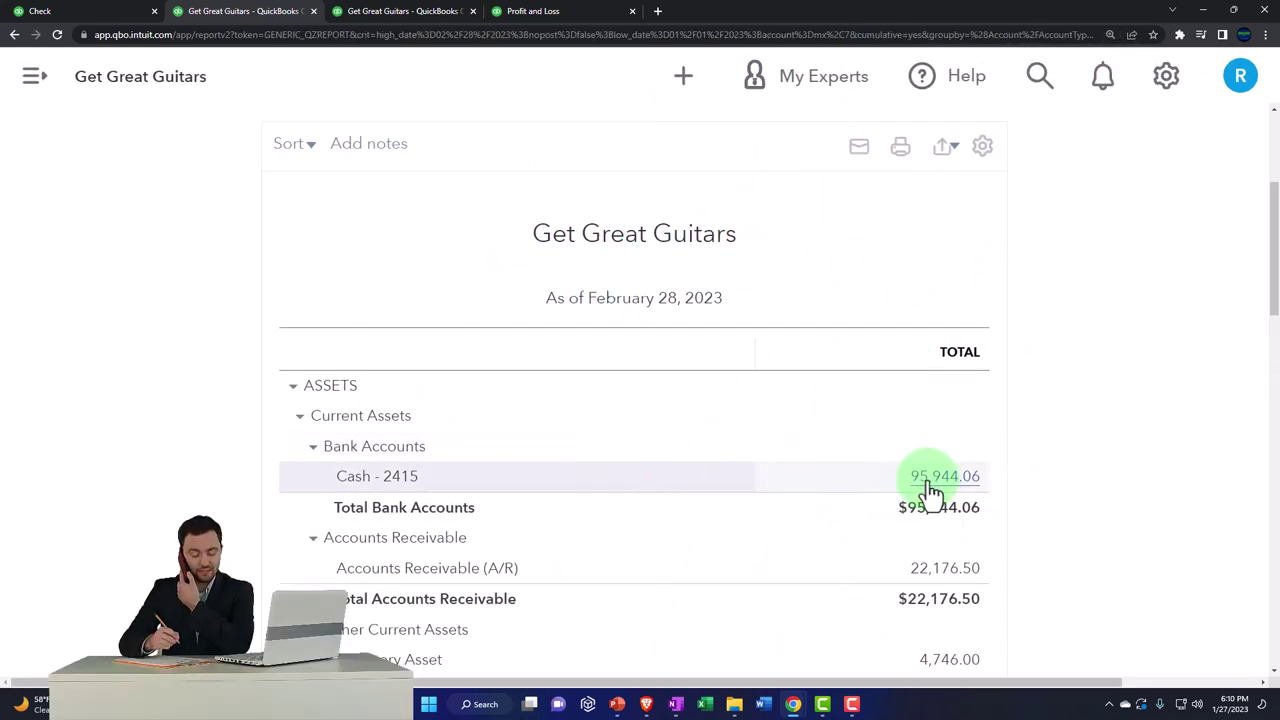
key("ctrl+minus")
key("ctrl+minus")
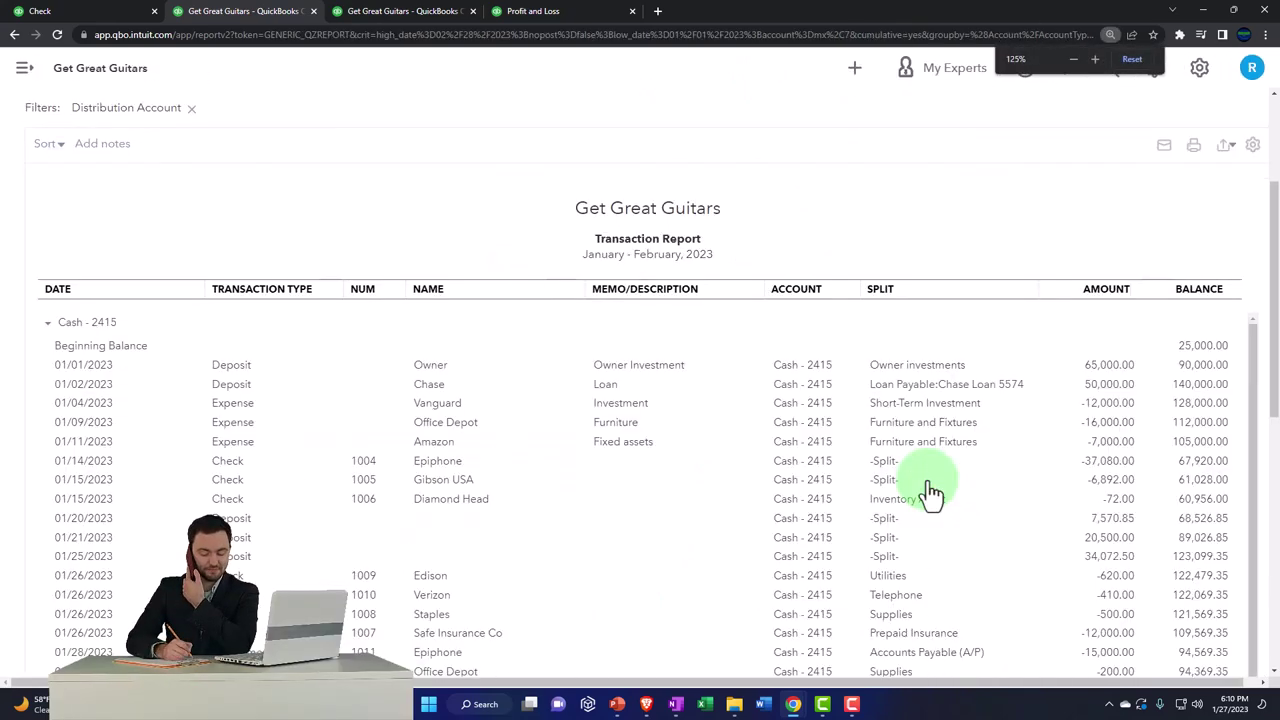
scroll(823, 503, "down", 10)
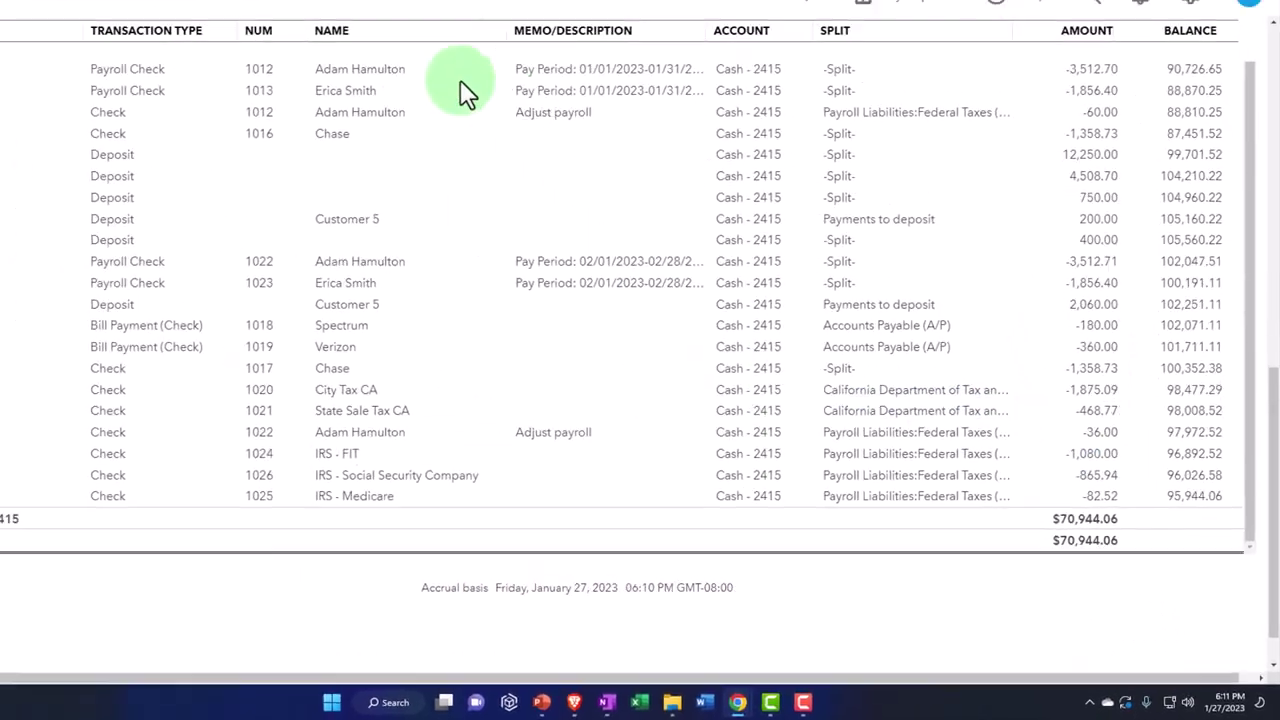
left_click(535, 12)
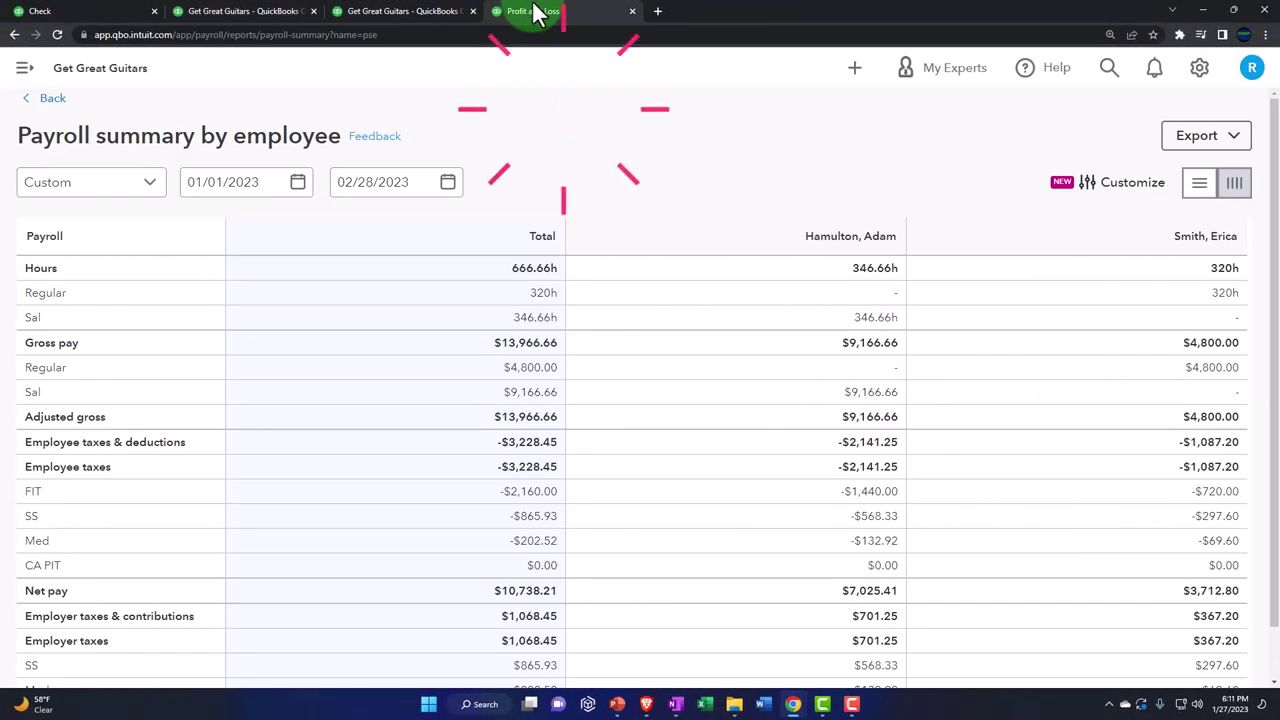
left_click(258, 12)
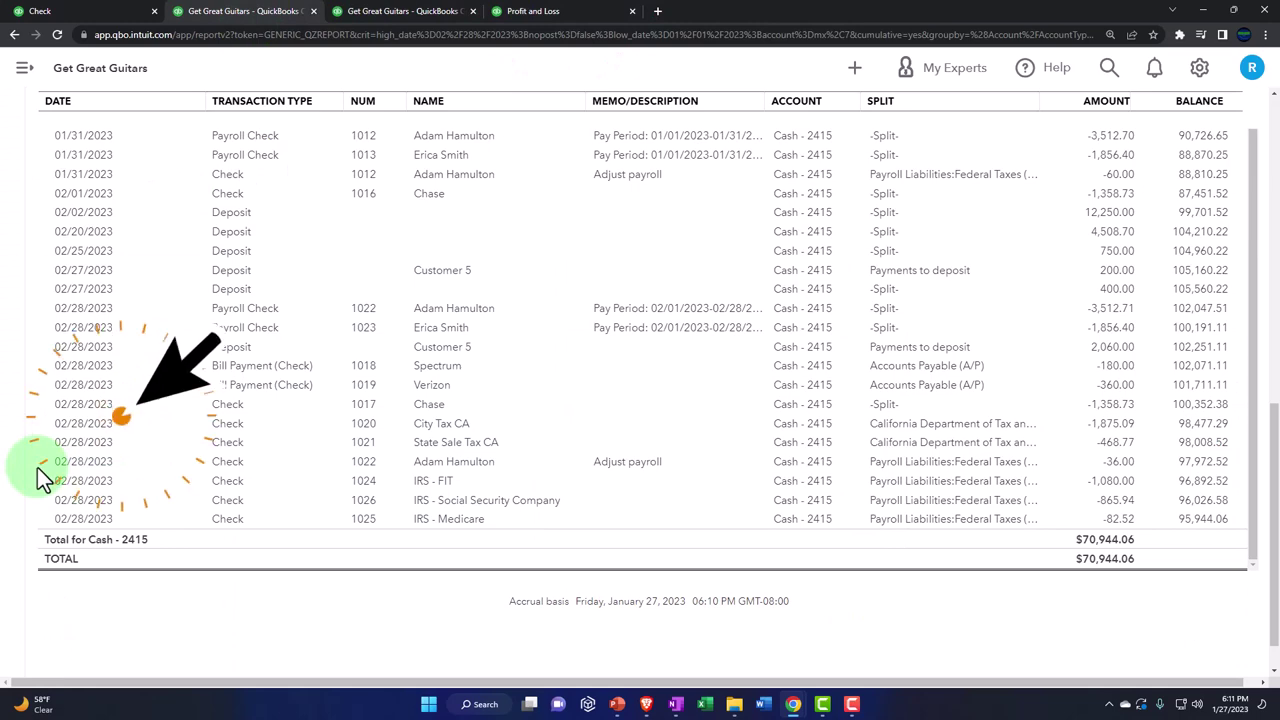
Step: Return to the balance sheet and open the transaction detail of the Federal Taxes (941/943/944) payroll liability
scroll(37, 467, "up", 10)
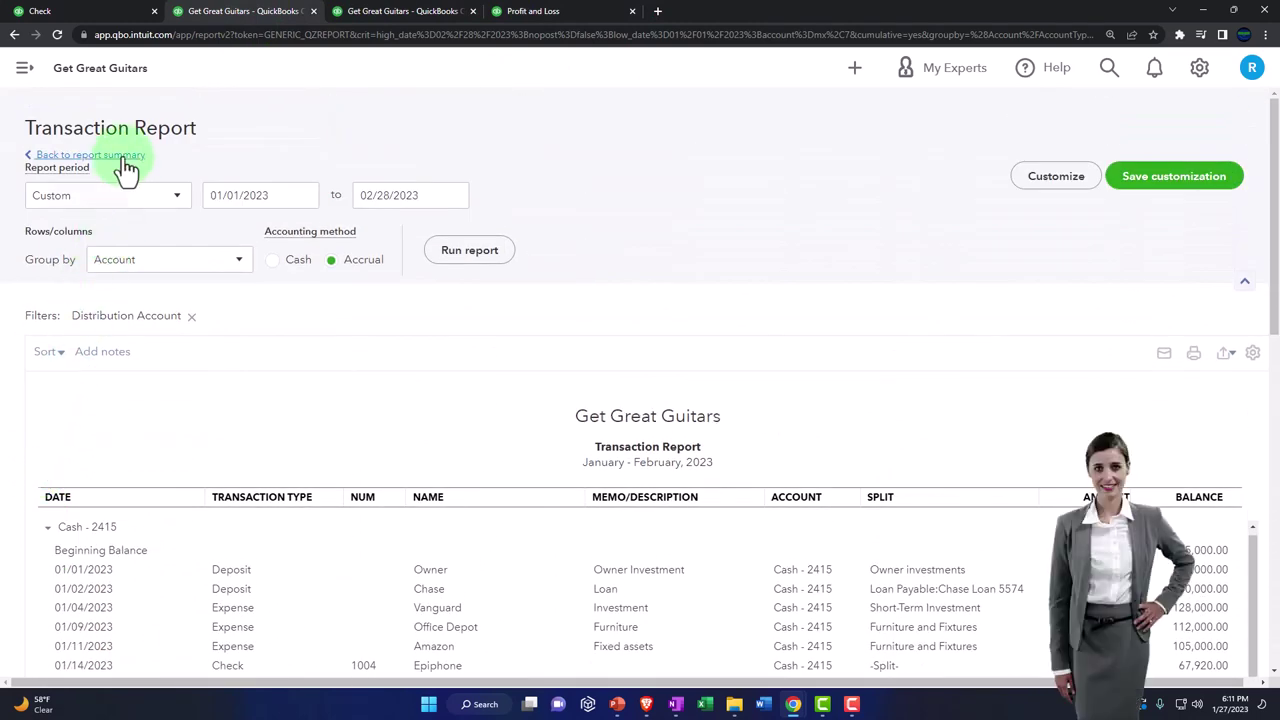
left_click(125, 160)
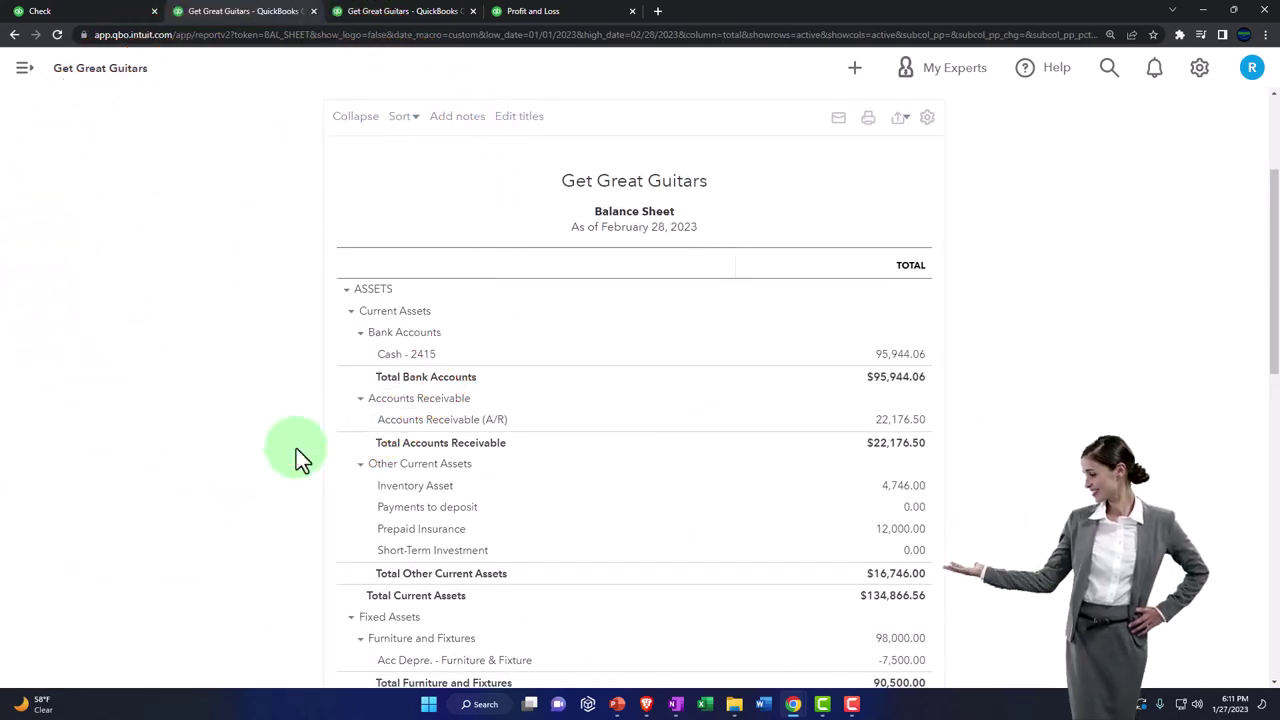
key("ctrl+plus")
scroll(296, 448, "down", 5)
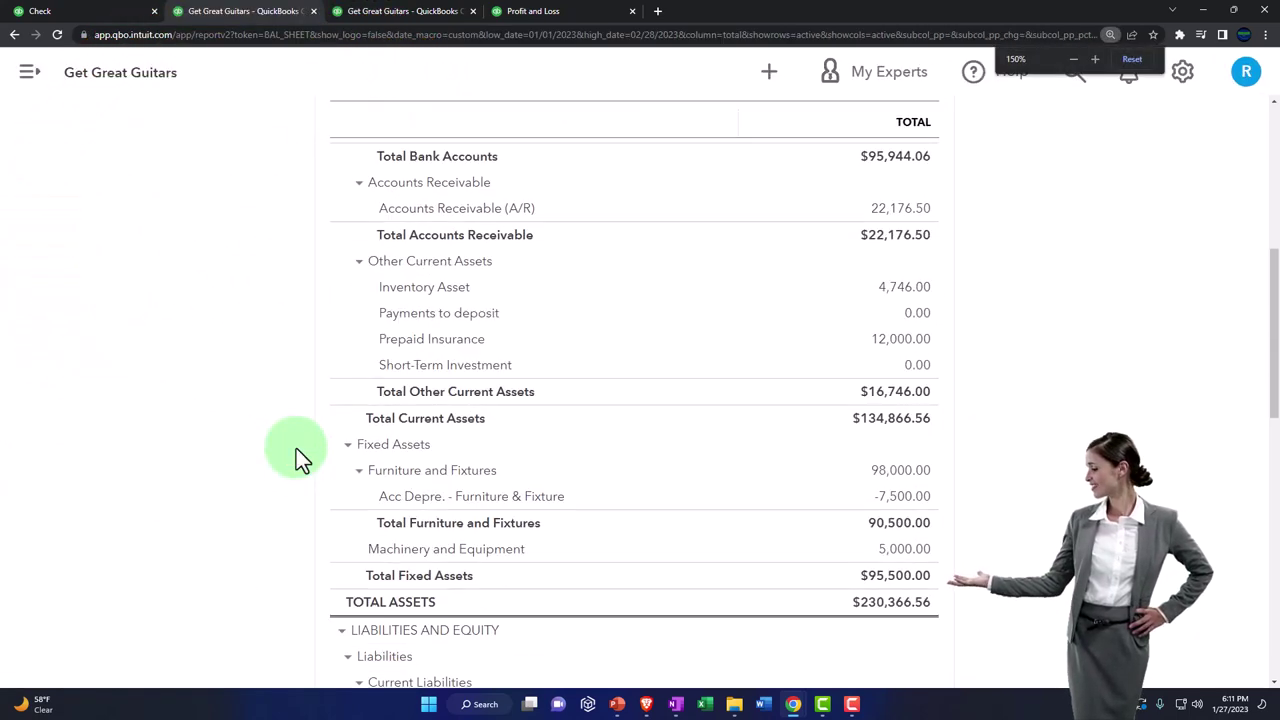
scroll(296, 448, "down", 3)
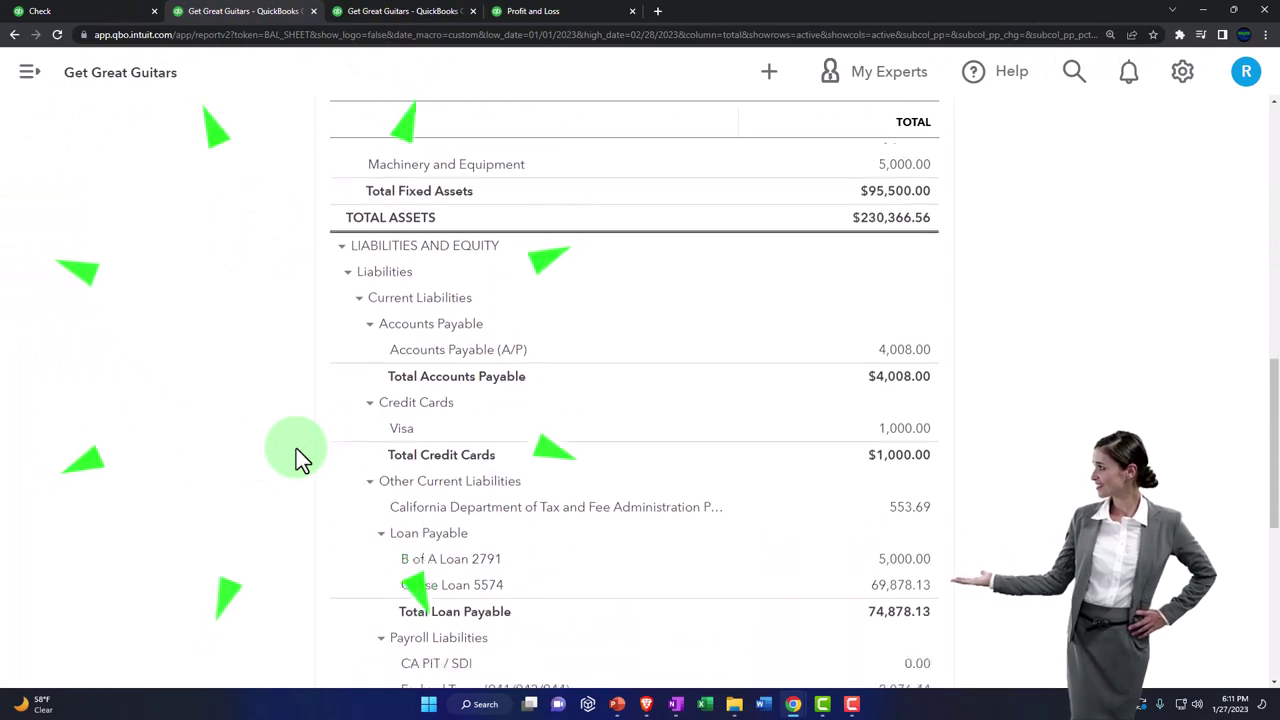
scroll(296, 448, "down", 1)
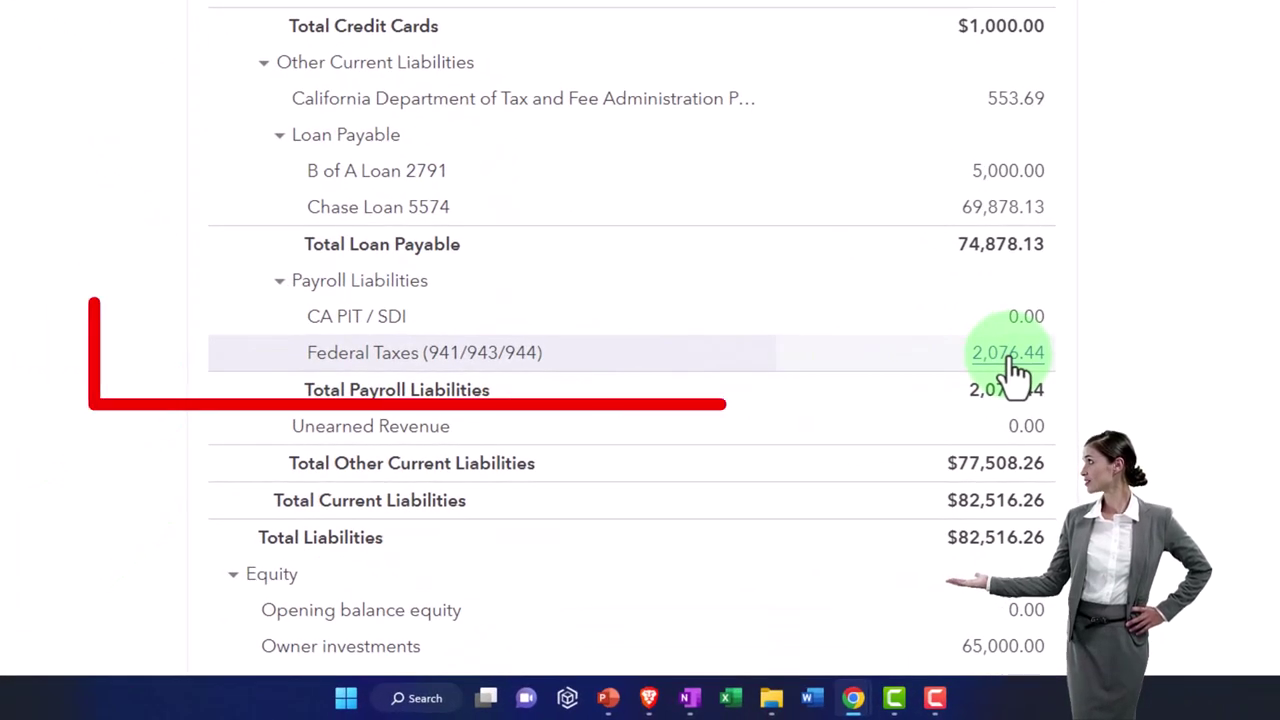
left_click(1008, 353)
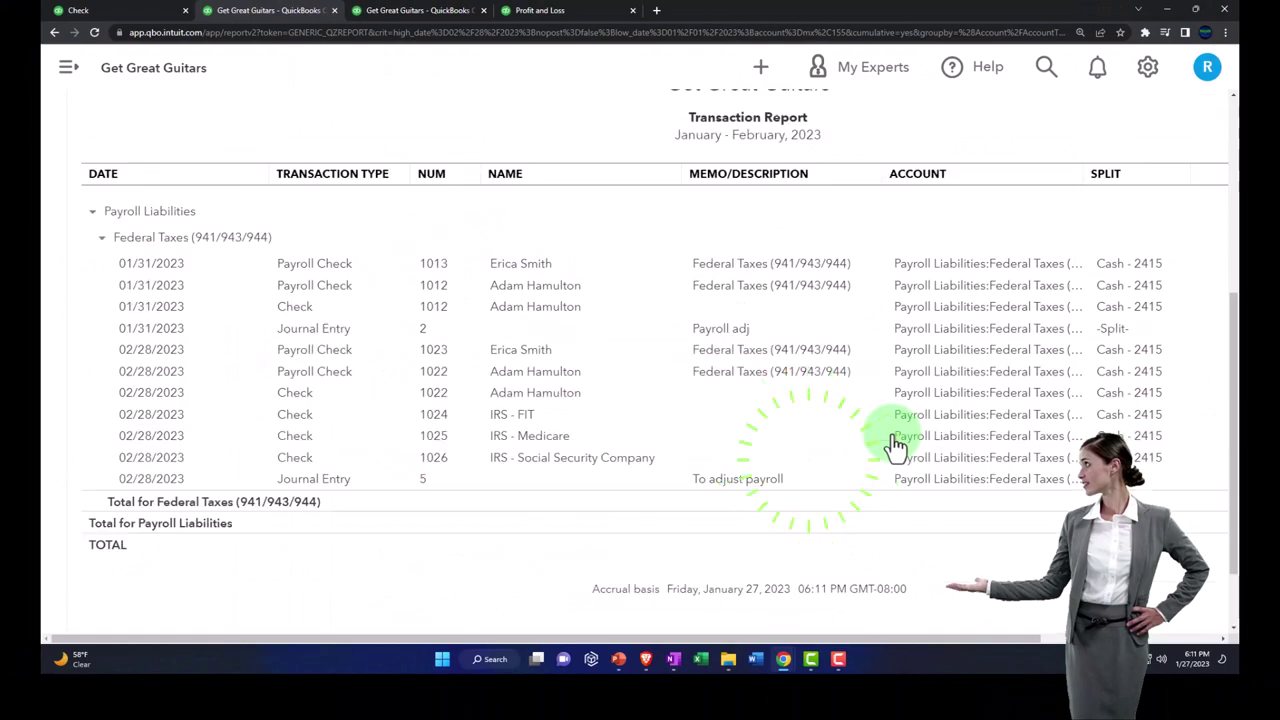
key("ctrl+minus")
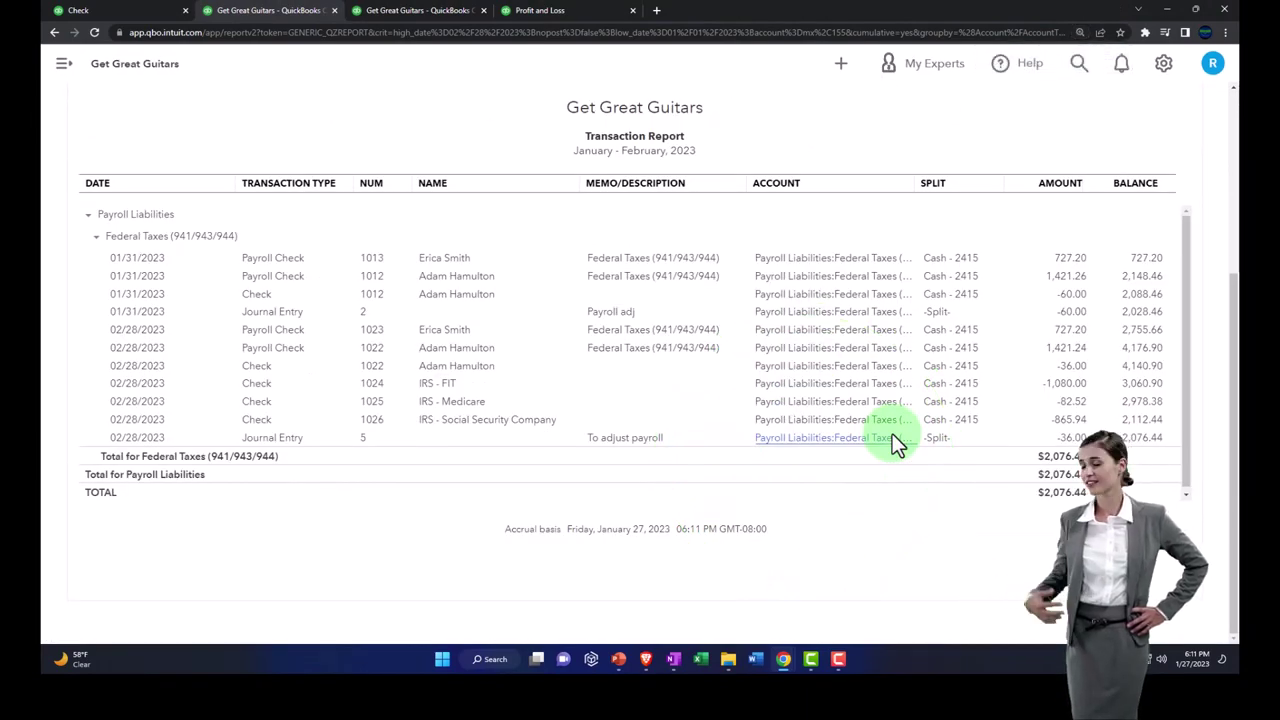
left_click(380, 455)
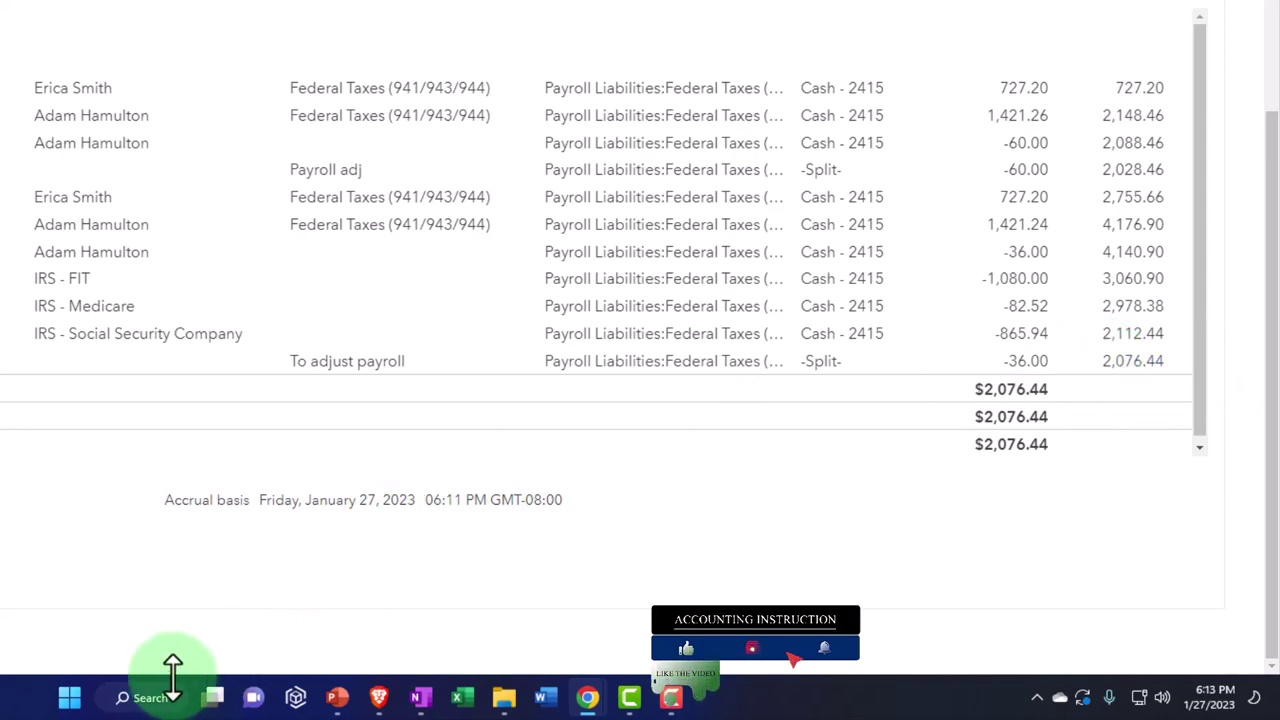
Step: Switch to Calculator, keep it on top of the transaction report in compact size and clear its entry
left_click(135, 697)
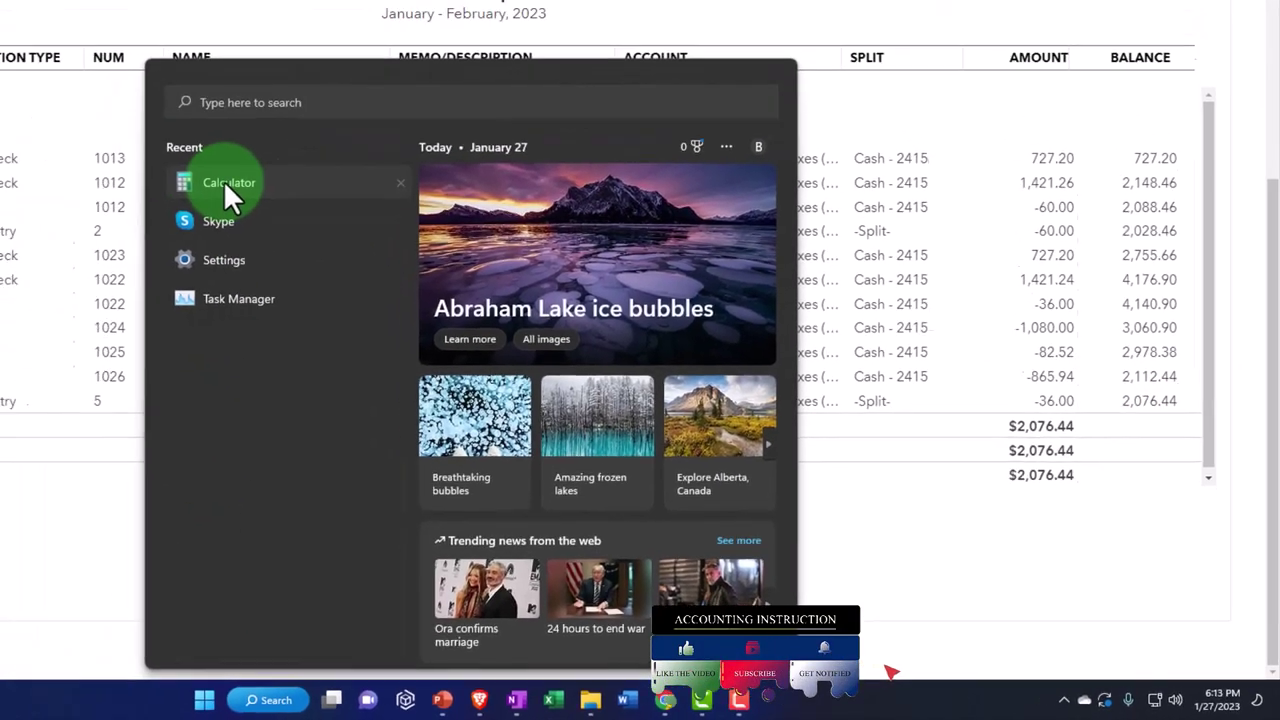
left_click(97, 115)
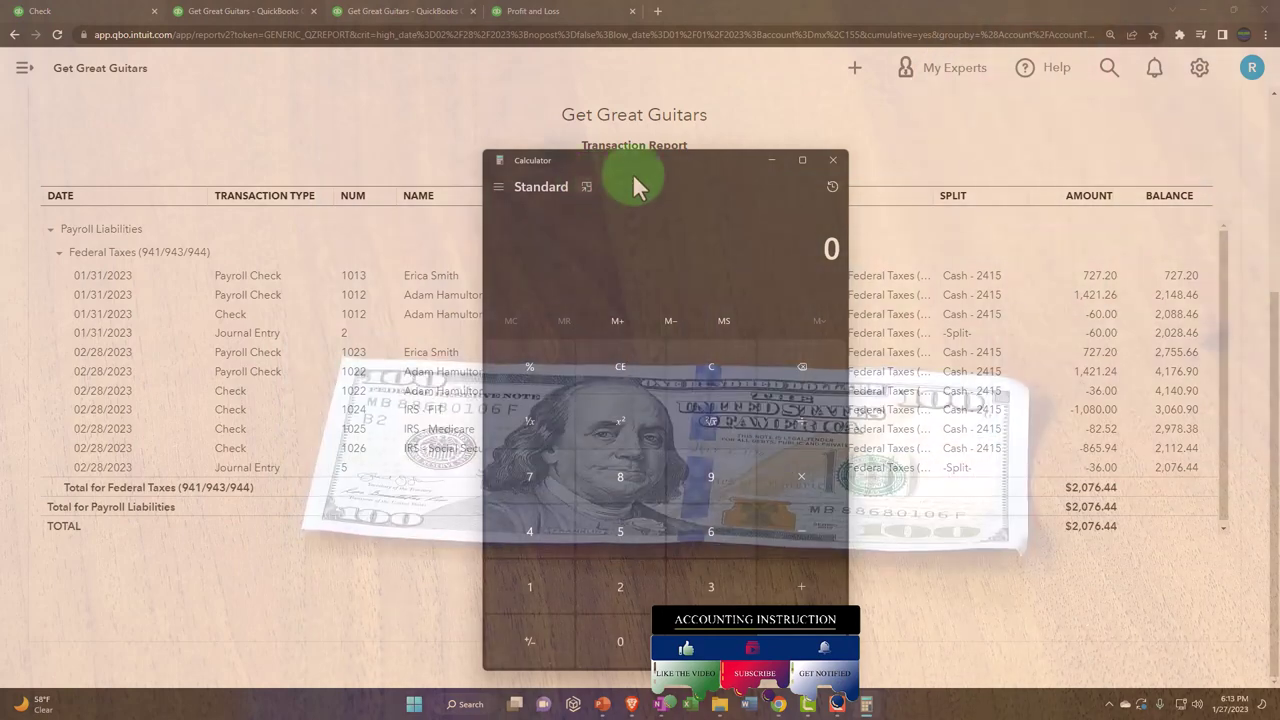
left_click(603, 183)
left_click_drag(603, 183, 1077, 357)
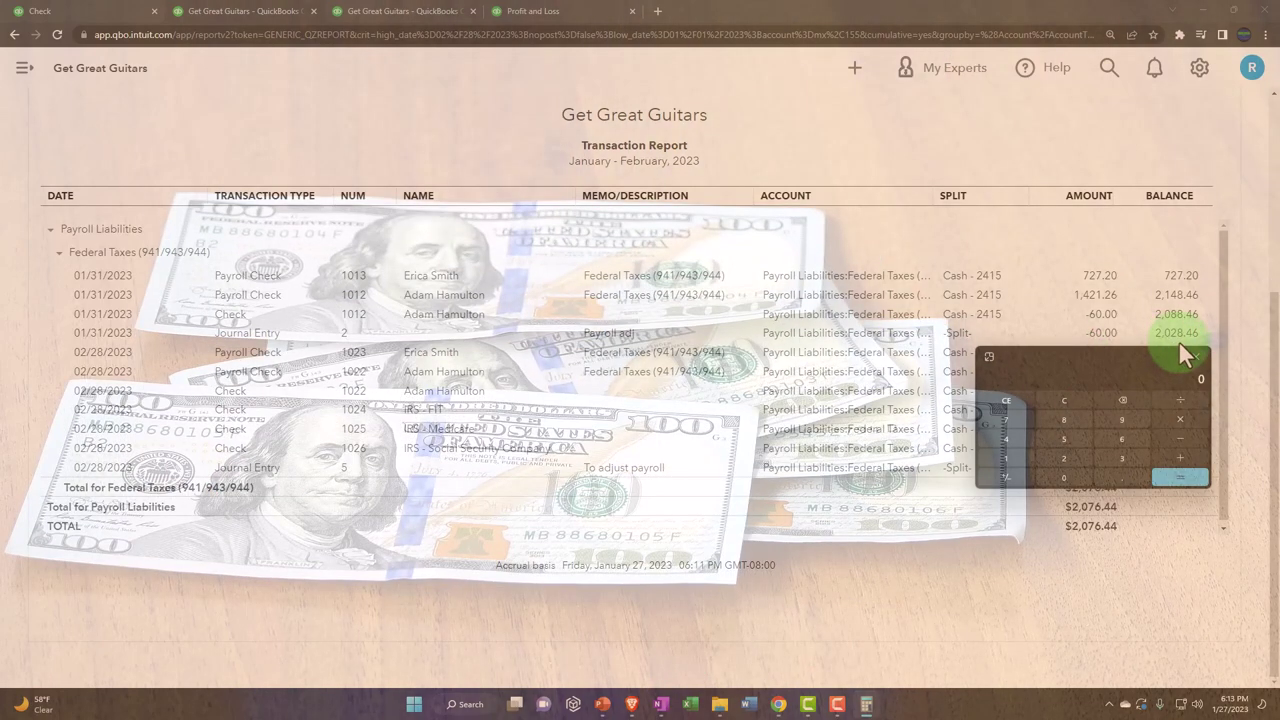
mouse_move(1152, 362)
left_mouse_down()
mouse_move(1104, 405)
mouse_move(1076, 503)
mouse_move(575, 476)
mouse_move(540, 435)
mouse_move(991, 417)
left_mouse_up()
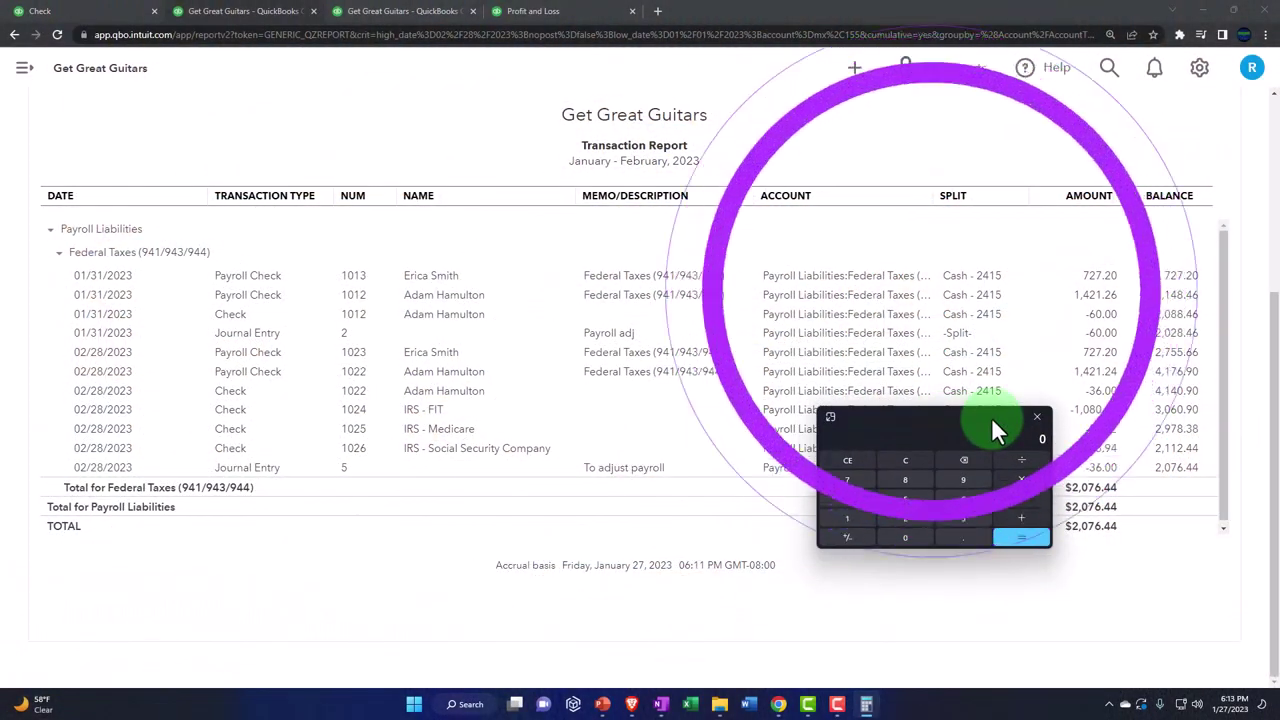
left_click(905, 462)
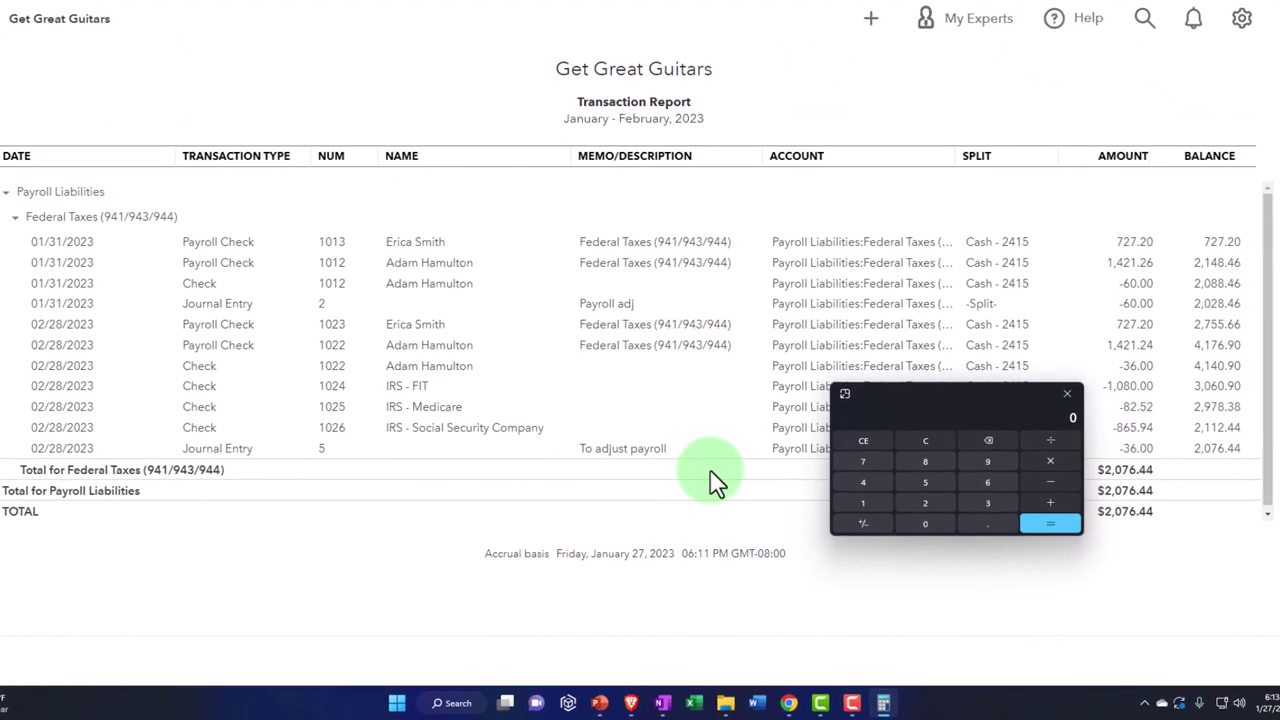
Step: Add the three February IRS checks in the calculator: 1080 + 82.52 + 865.94
type("080")
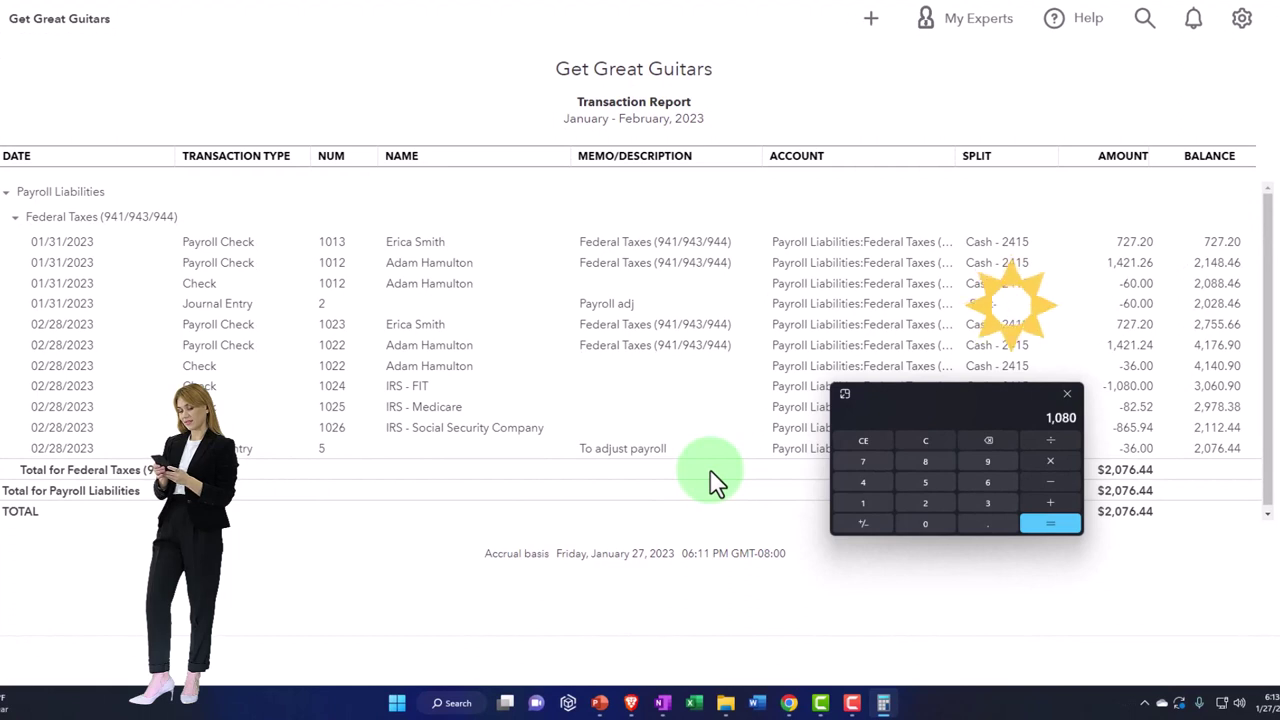
type("+82.5")
type("2.52")
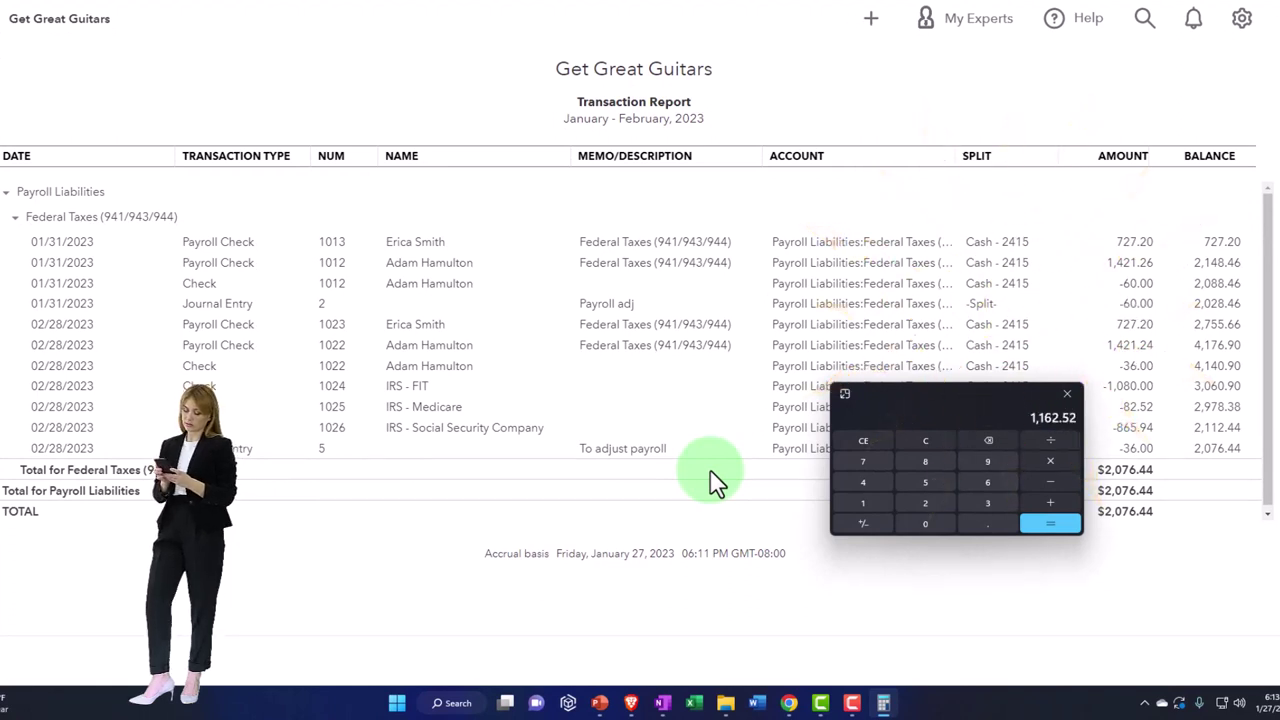
type("94")
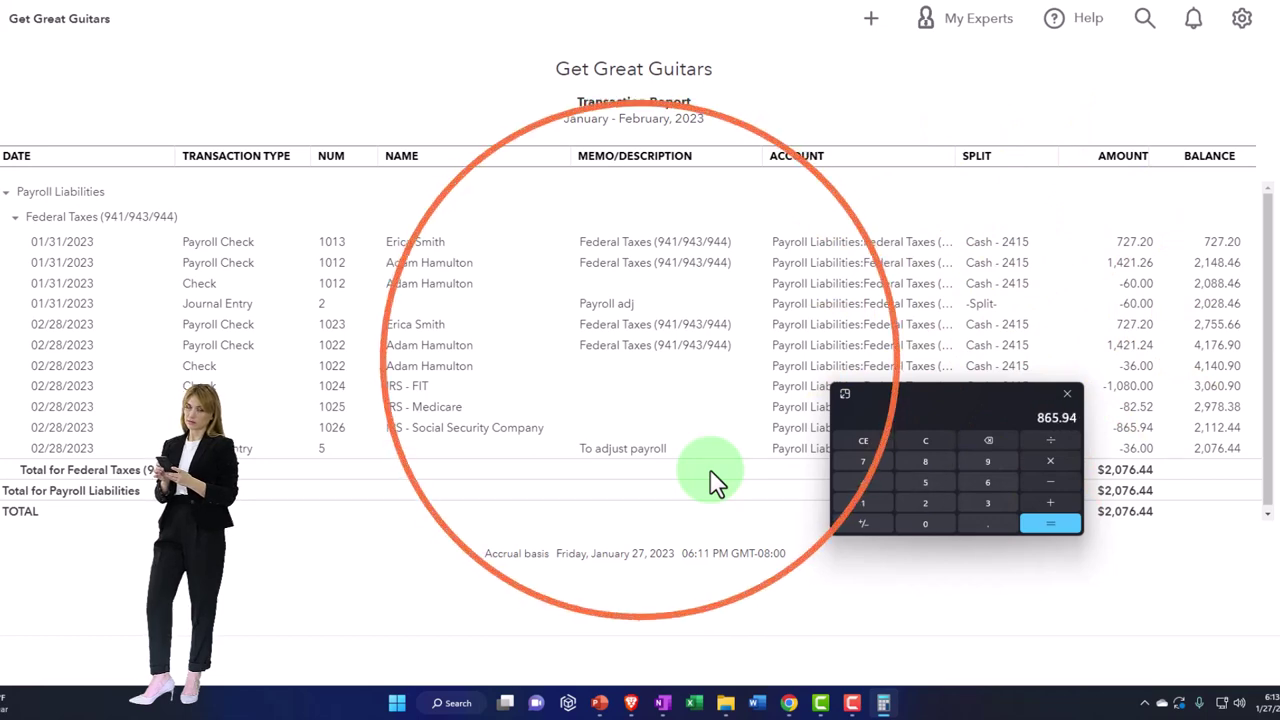
key("Return")
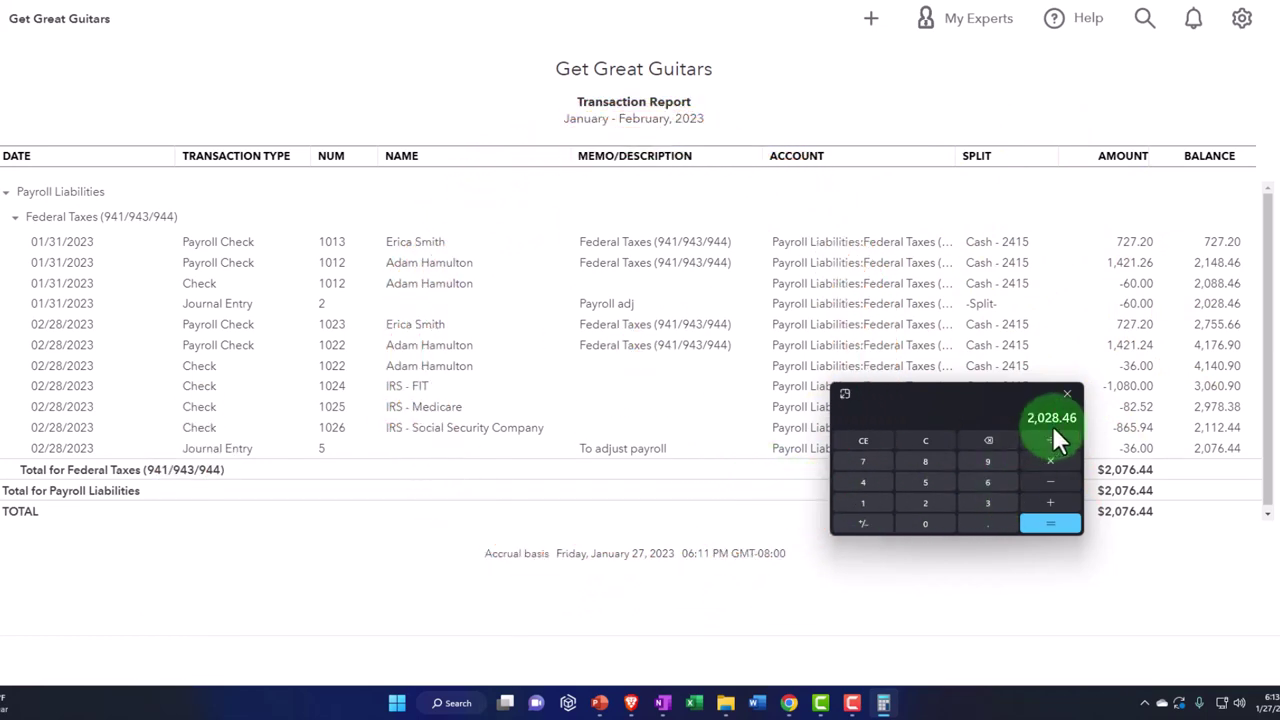
Step: Move the calculator around the report to compare its total with the liability balances, and close it
left_click_drag(945, 393, 1108, 323)
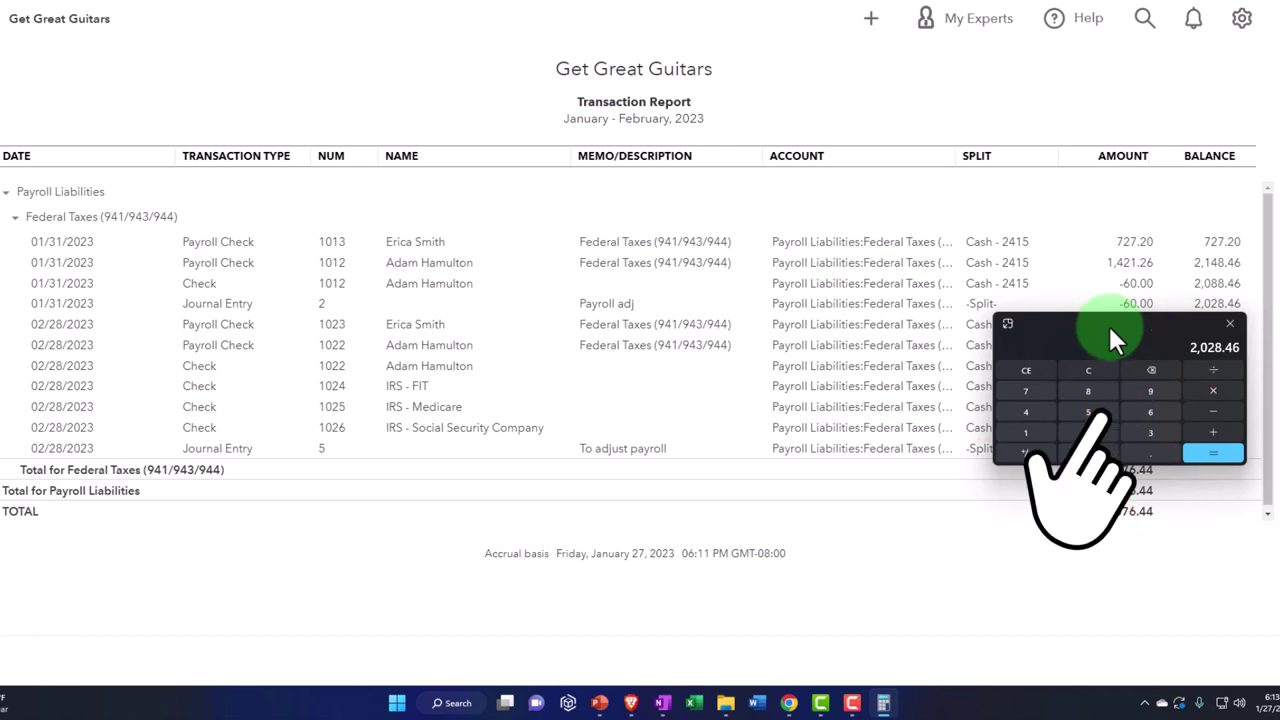
left_click_drag(1108, 323, 948, 367)
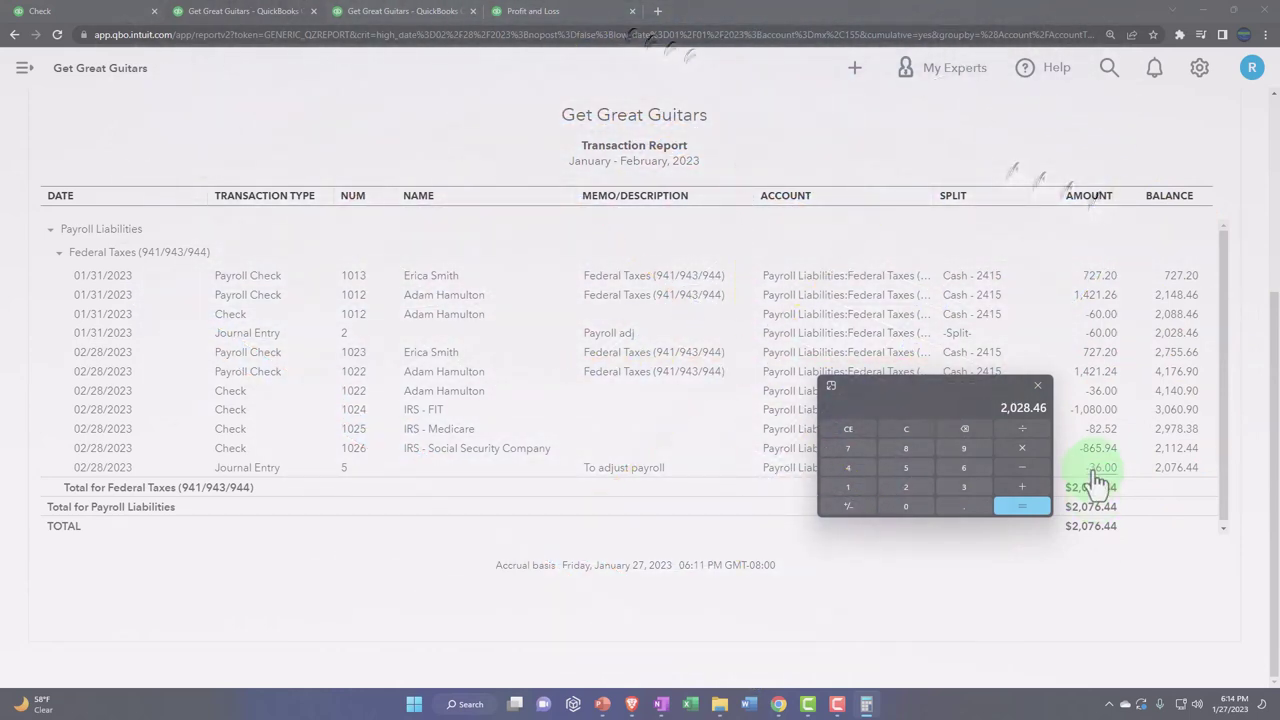
left_click_drag(922, 386, 908, 541)
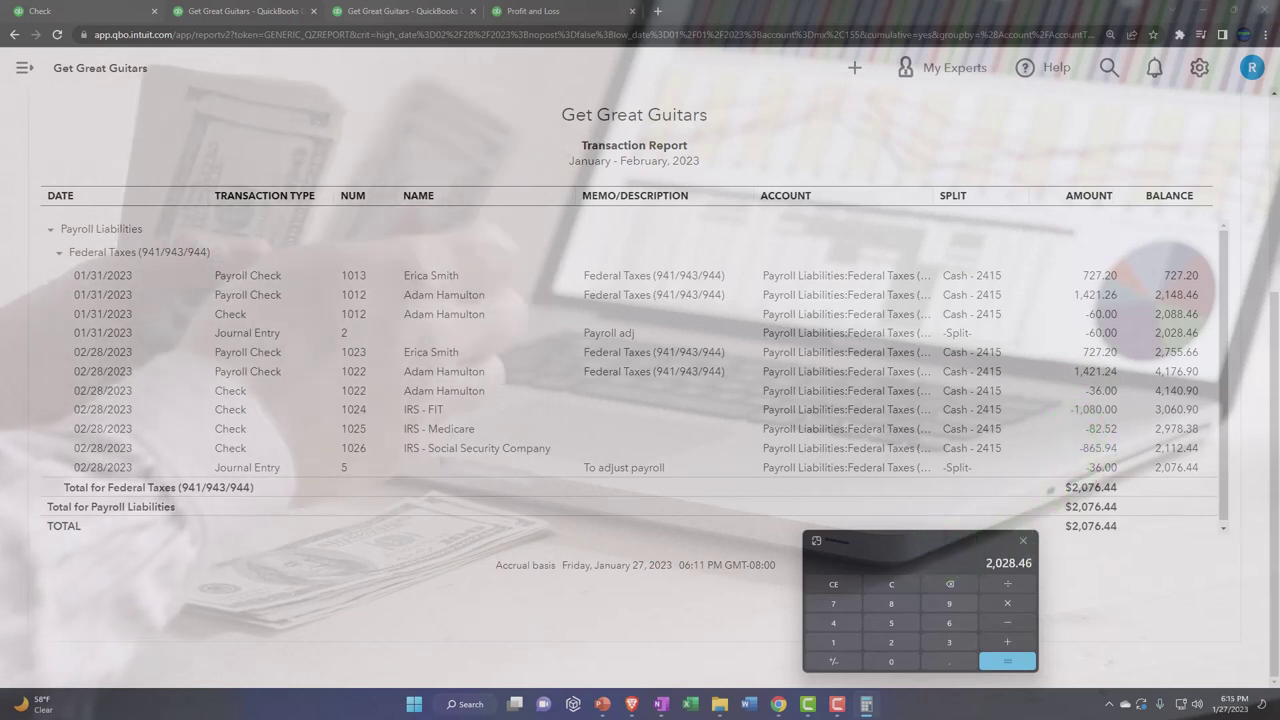
left_click(1023, 540)
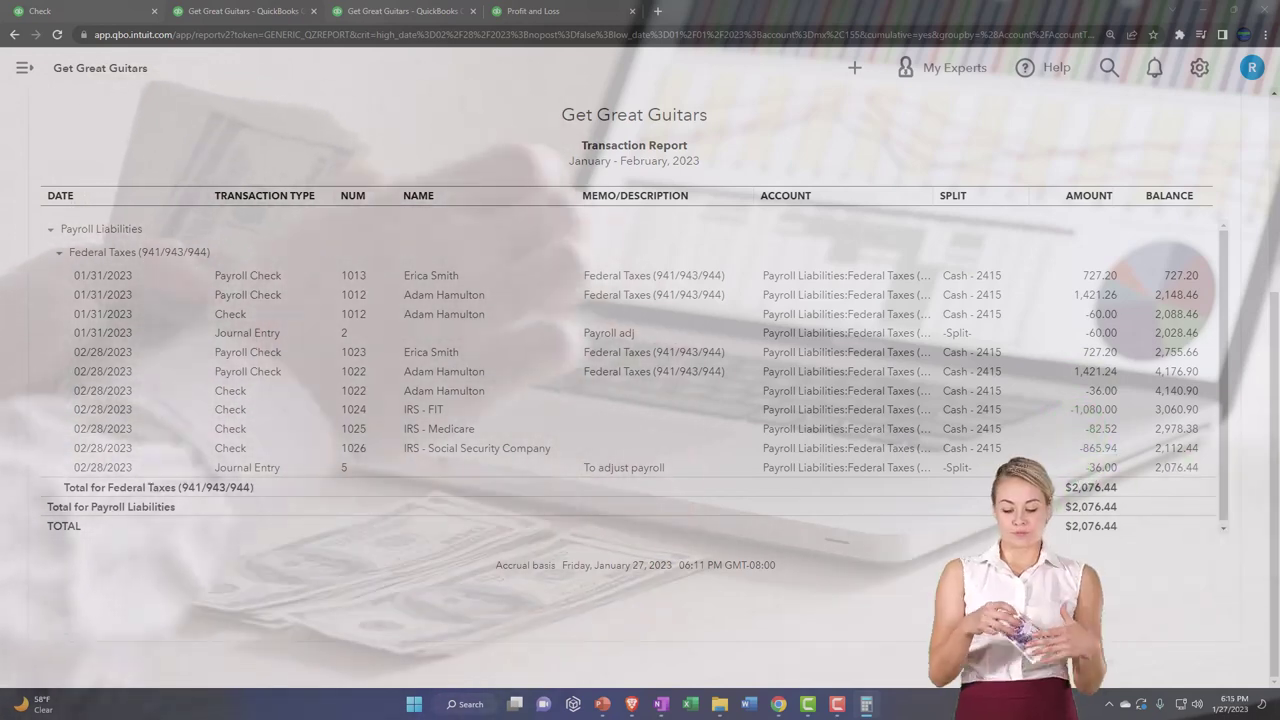
Step: Return to the balance sheet and examine the Payroll Liabilities section under Other Current Liabilities
scroll(200, 264, "up", 3)
left_click(100, 155)
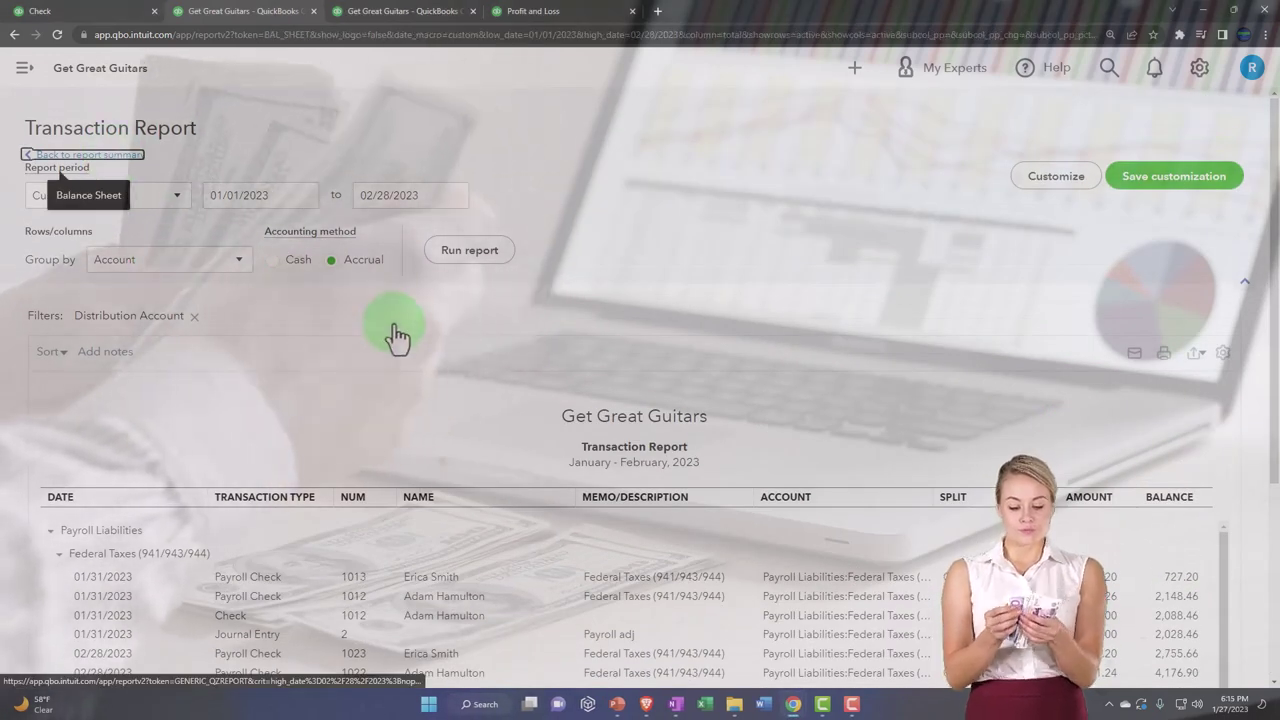
scroll(397, 330, "down", 10)
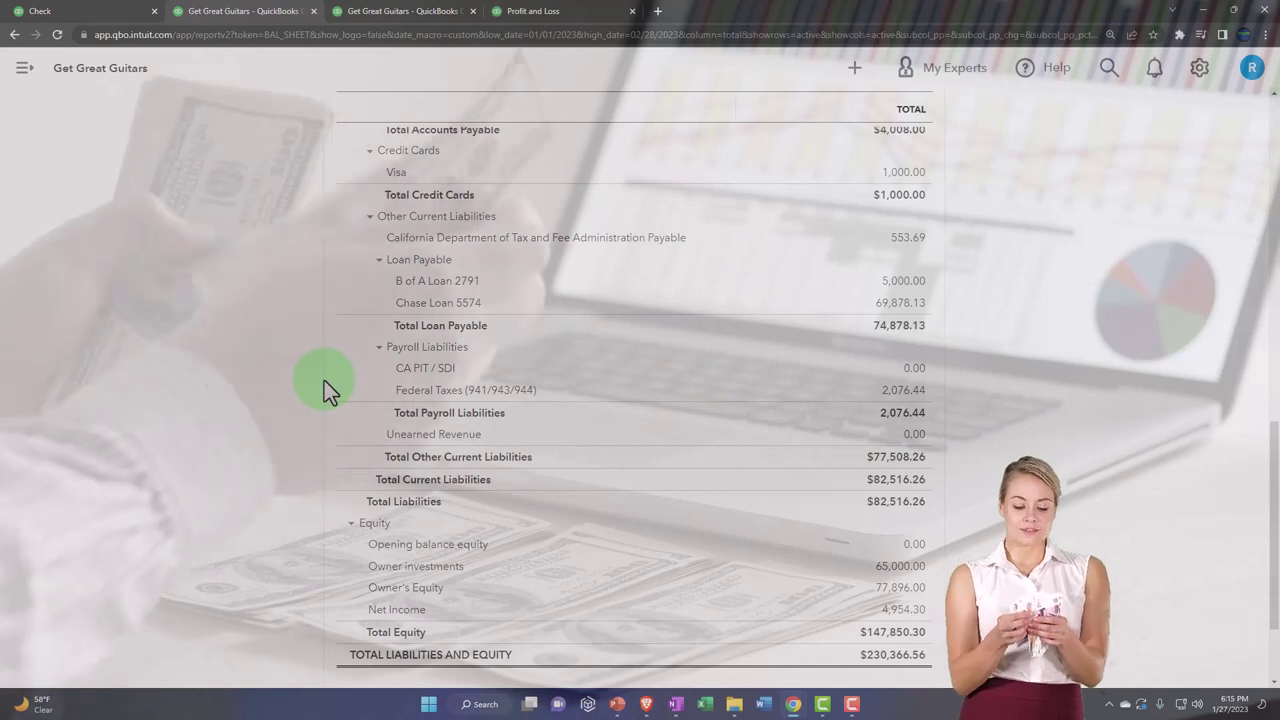
key("ctrl+plus")
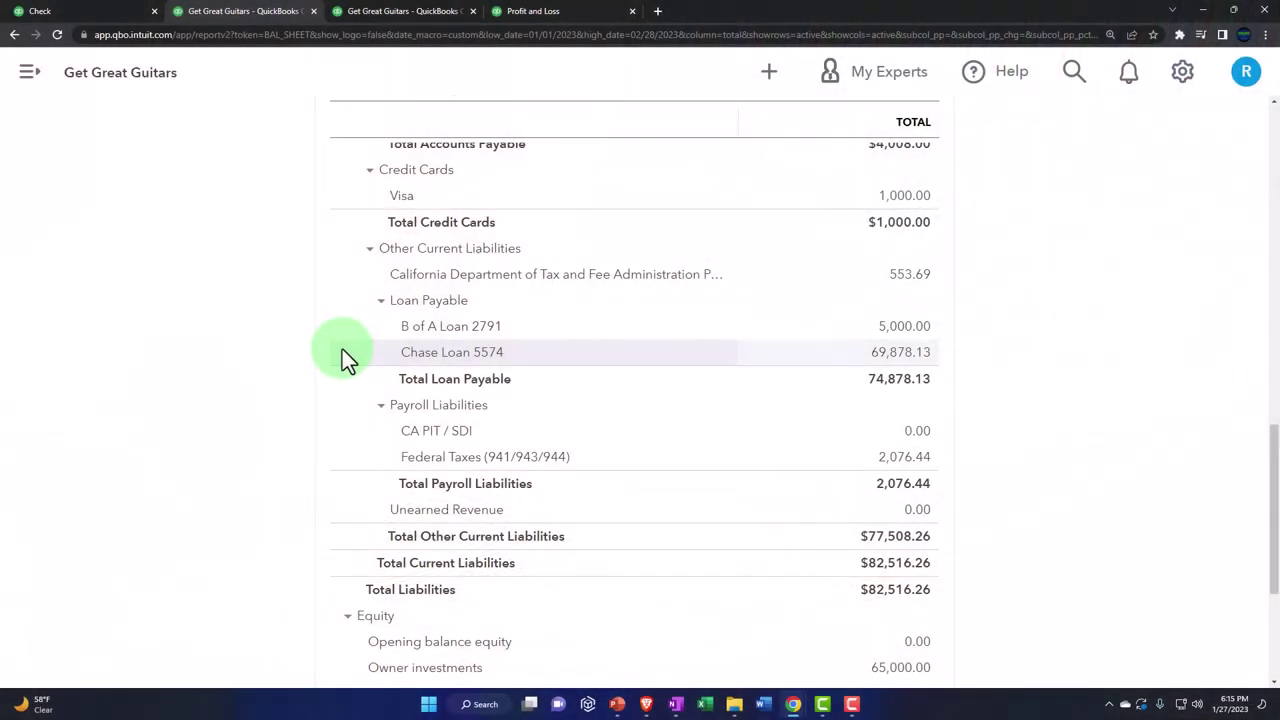
Step: Compare the payroll summary by employee with the balance sheet's federal payroll tax liability and the monthly payroll expenses on the profit and loss
left_click(548, 14)
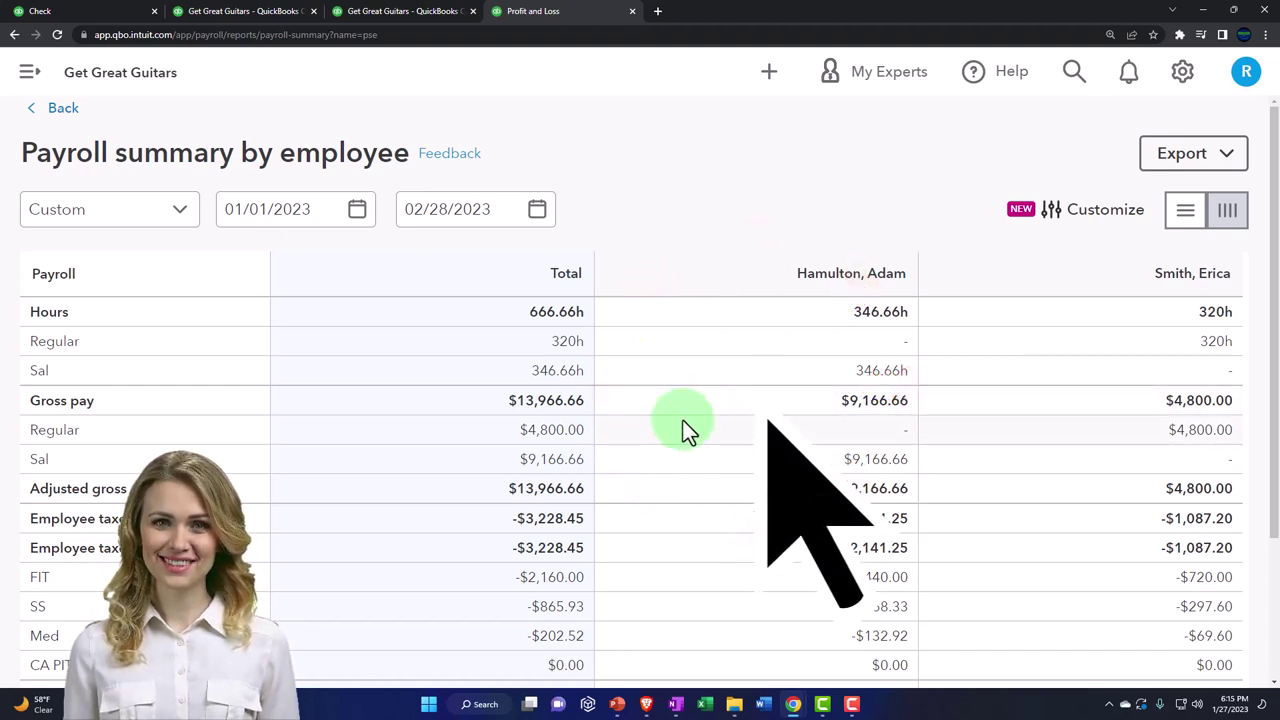
left_click(280, 14)
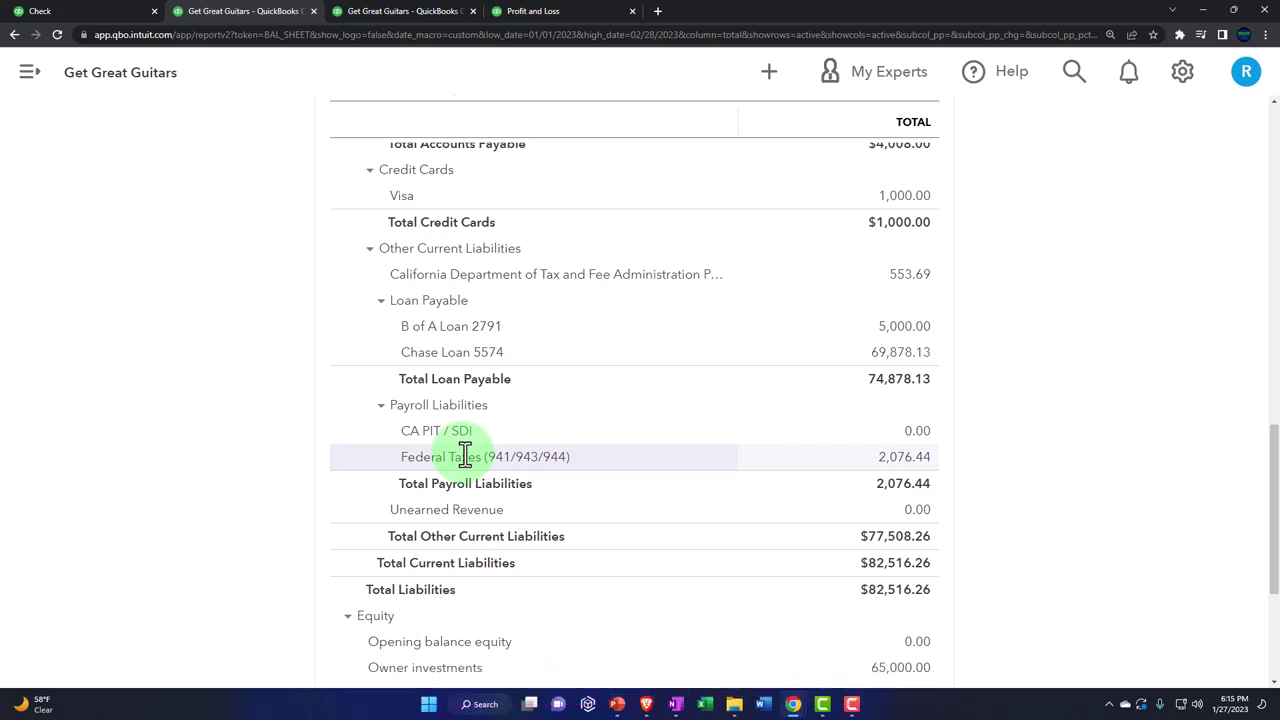
left_click(412, 11)
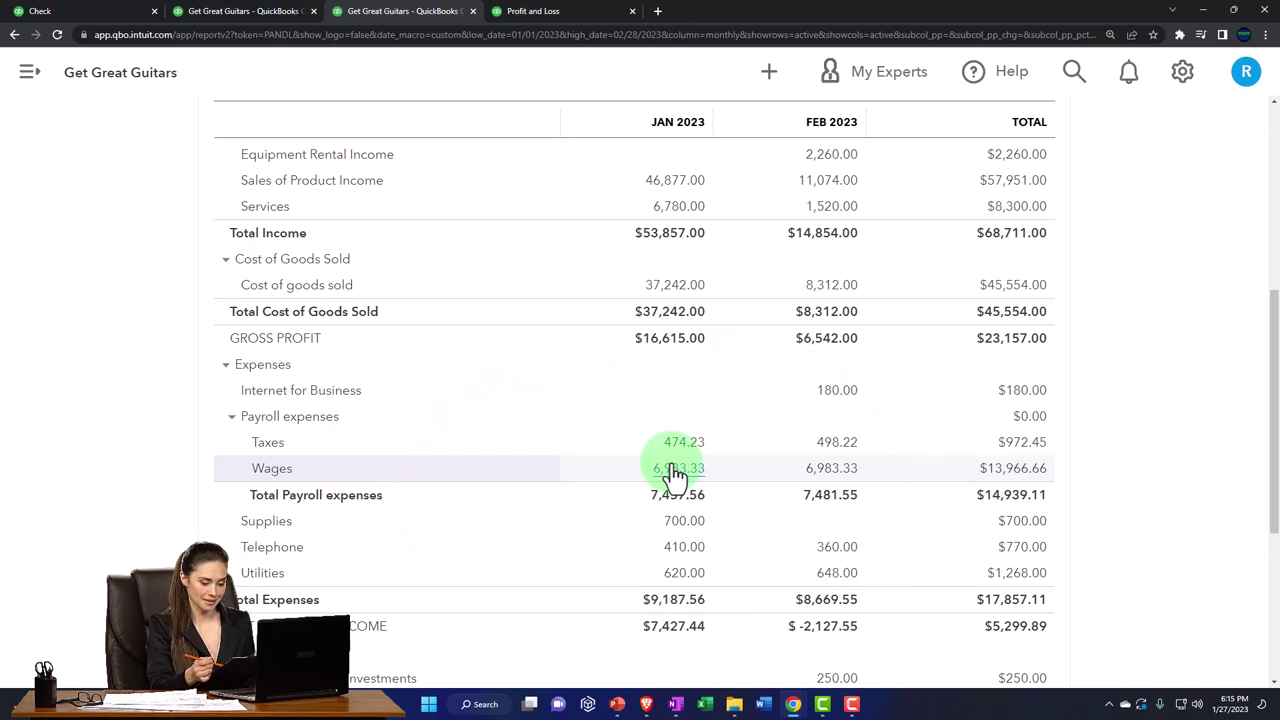
left_click(676, 470)
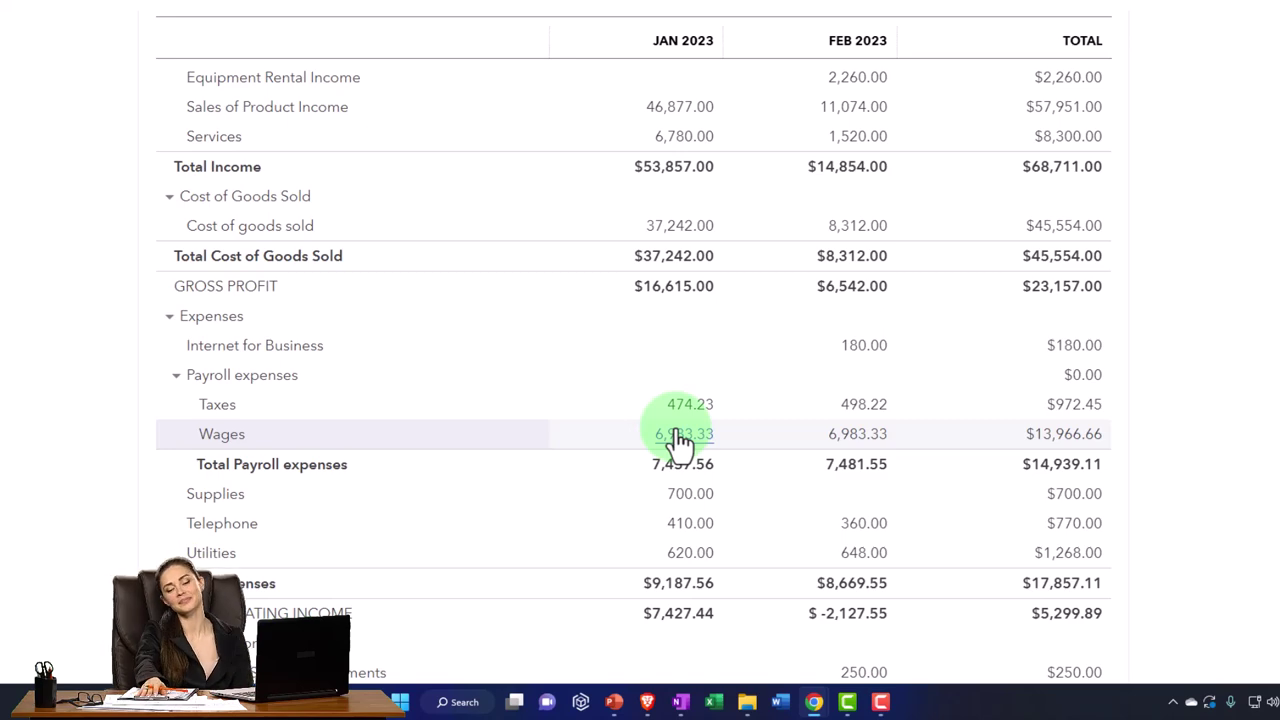
left_click(677, 455)
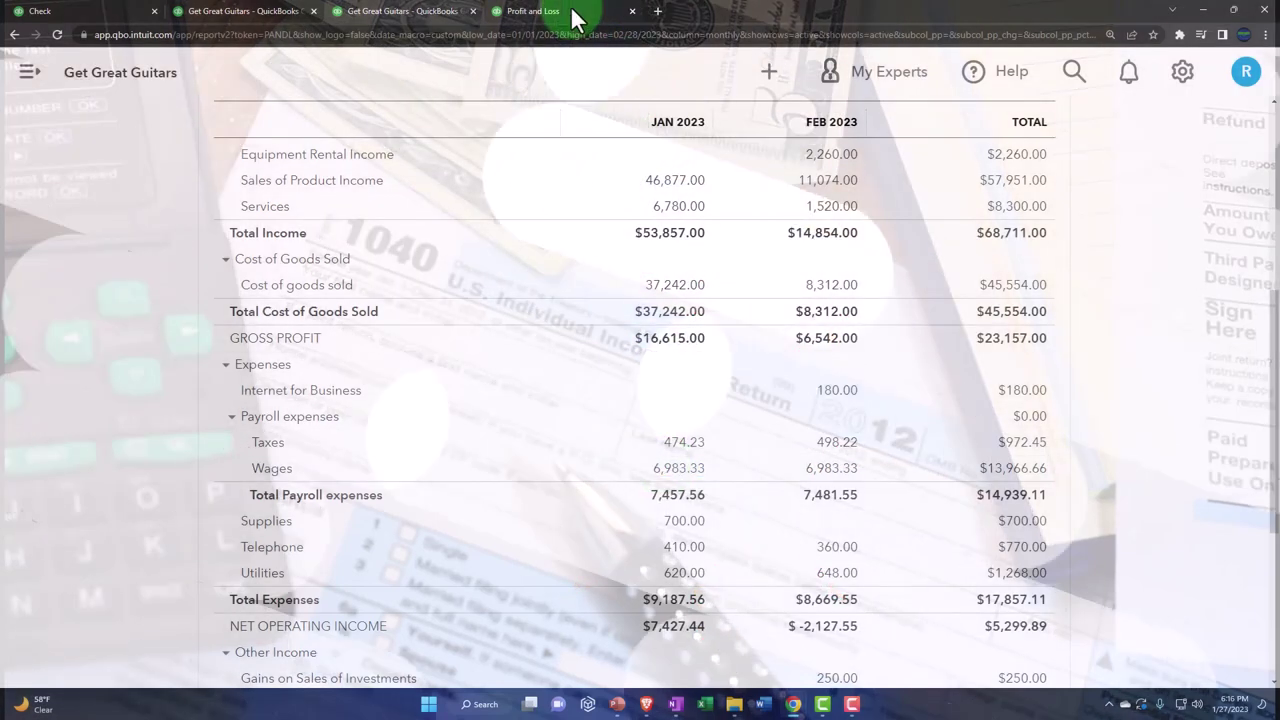
Step: Replace the payroll summary report with the Trial Balance report, finding it by searching the reports for "trial"
left_click(571, 18)
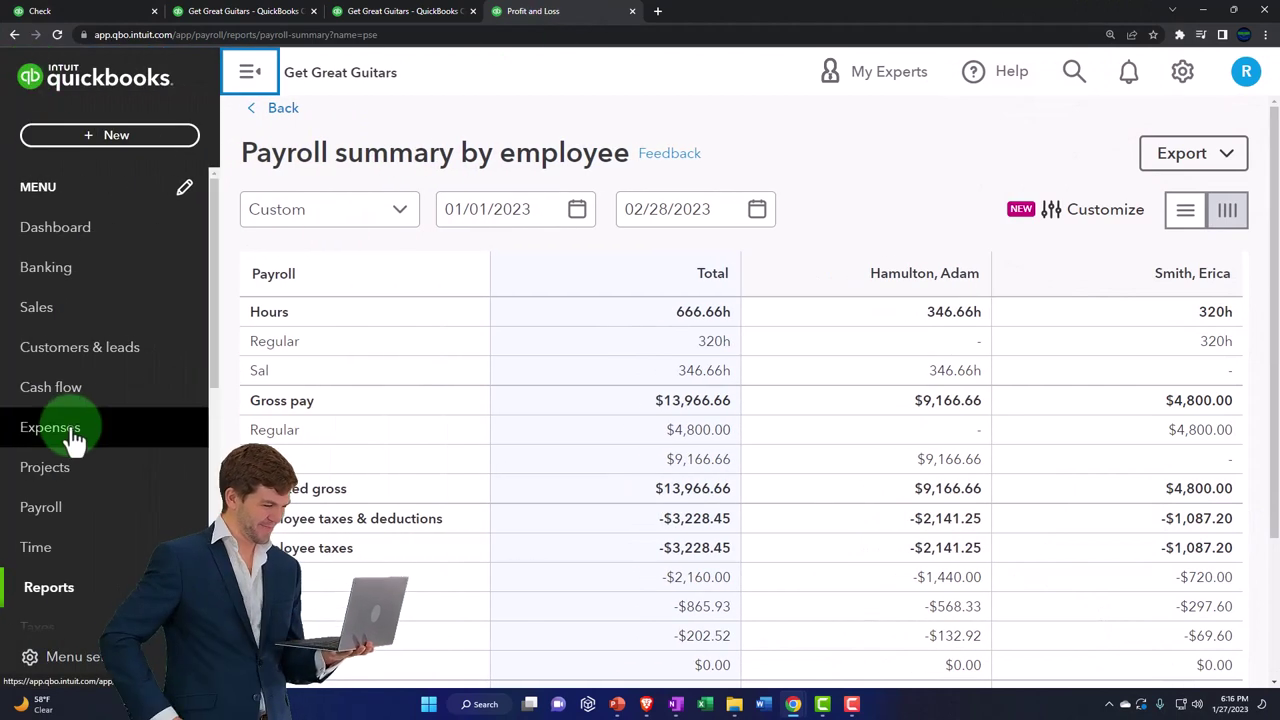
scroll(71, 418, "down", 3)
left_click(64, 404)
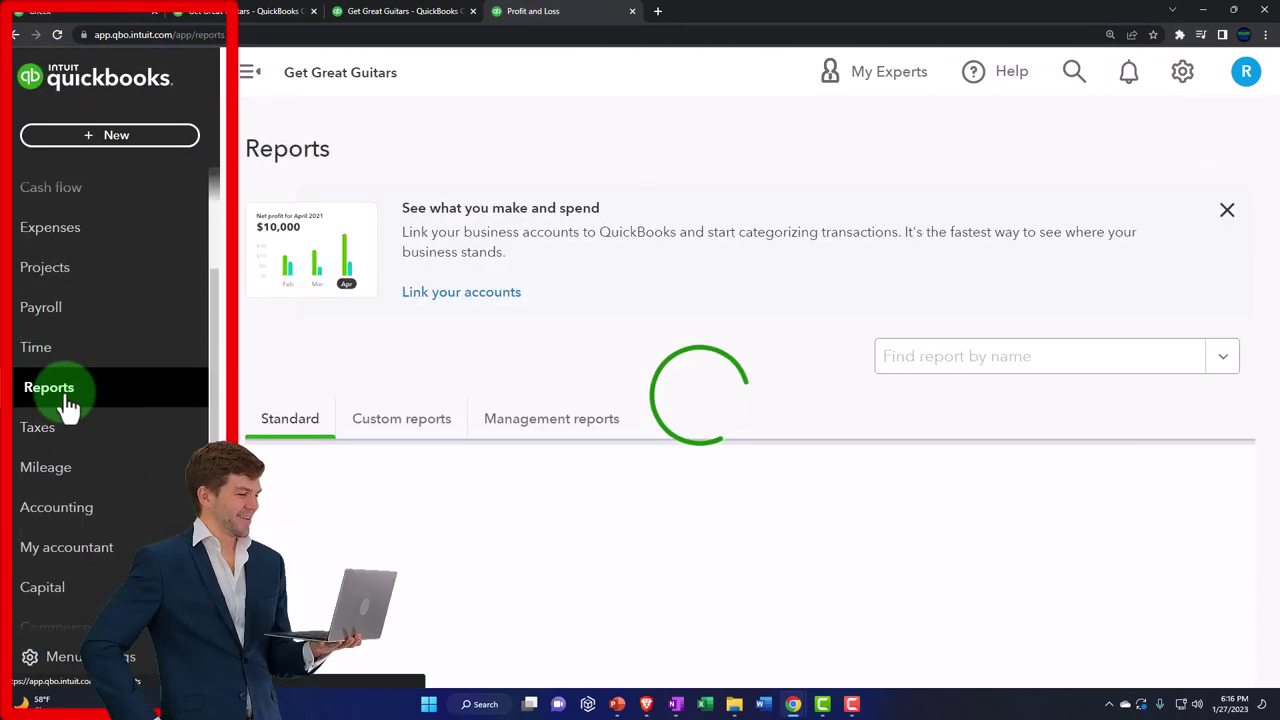
left_click(245, 78)
left_click(880, 351)
type("trial")
key("Down")
key("Return")
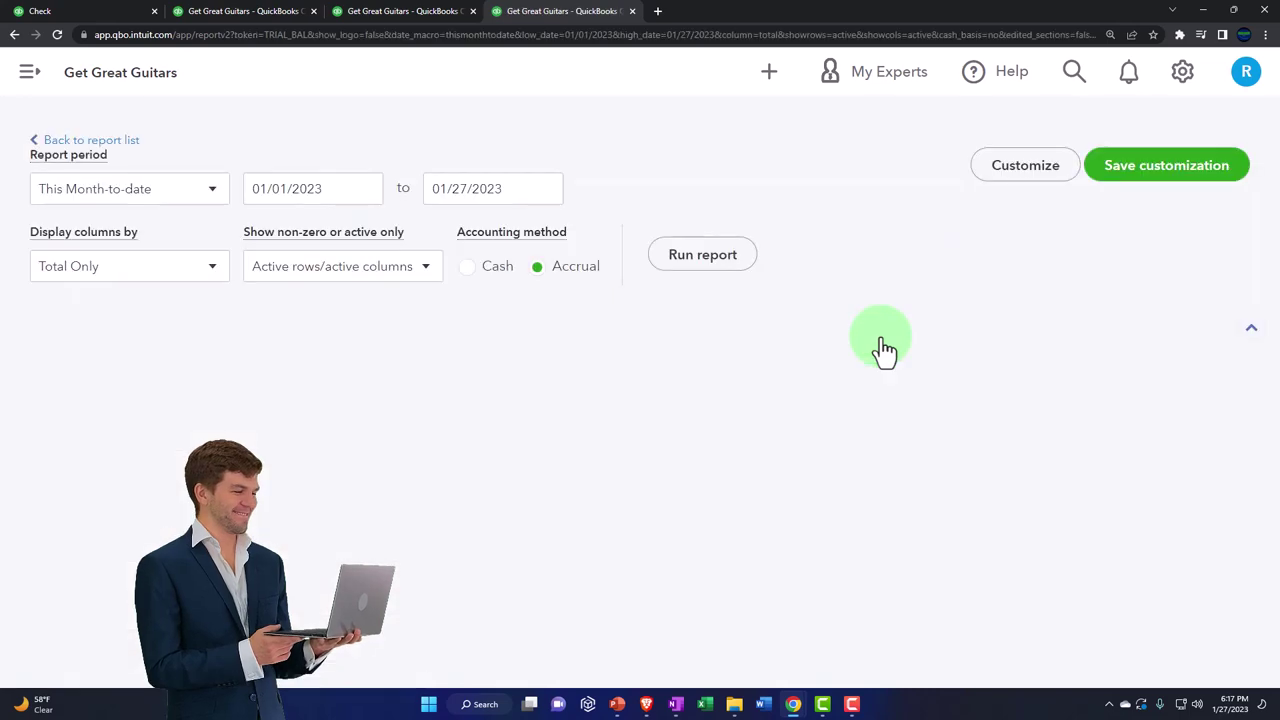
Step: Run the trial balance for 01/01/2023 to 02/28/2023 with columns displayed by months
scroll(410, 422, "up", 5)
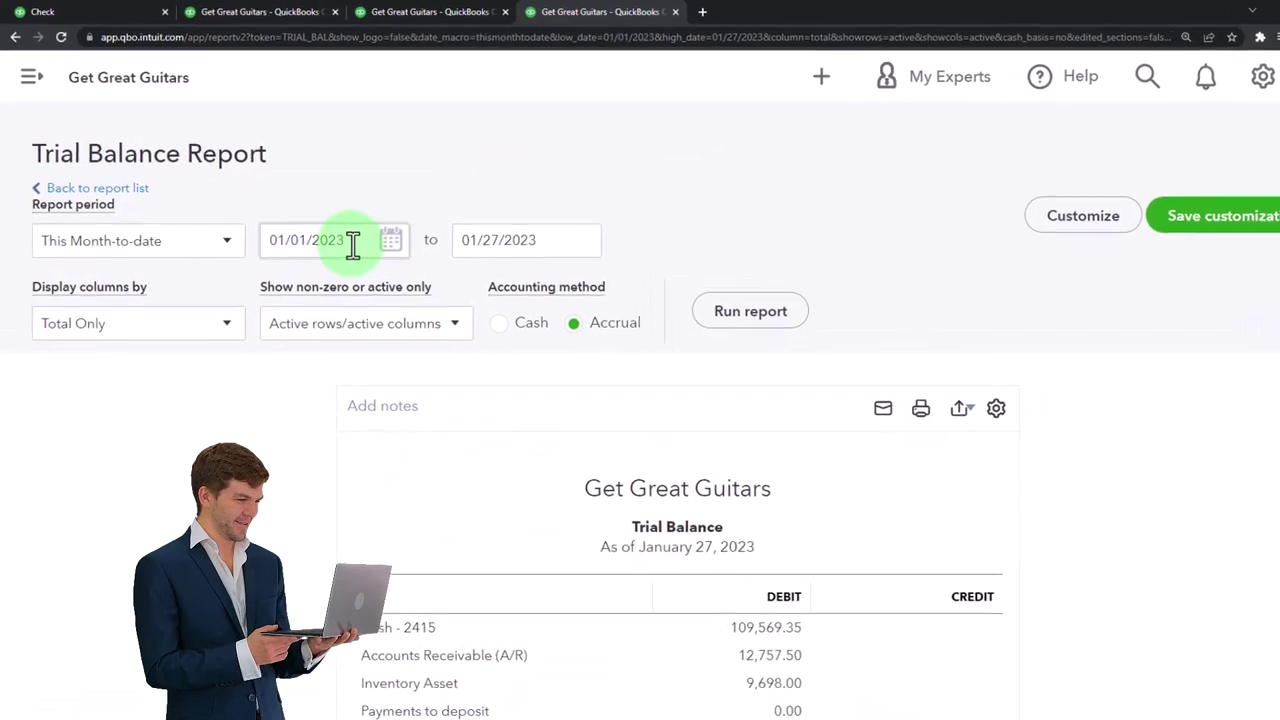
left_click(346, 243)
type("01/01/2")
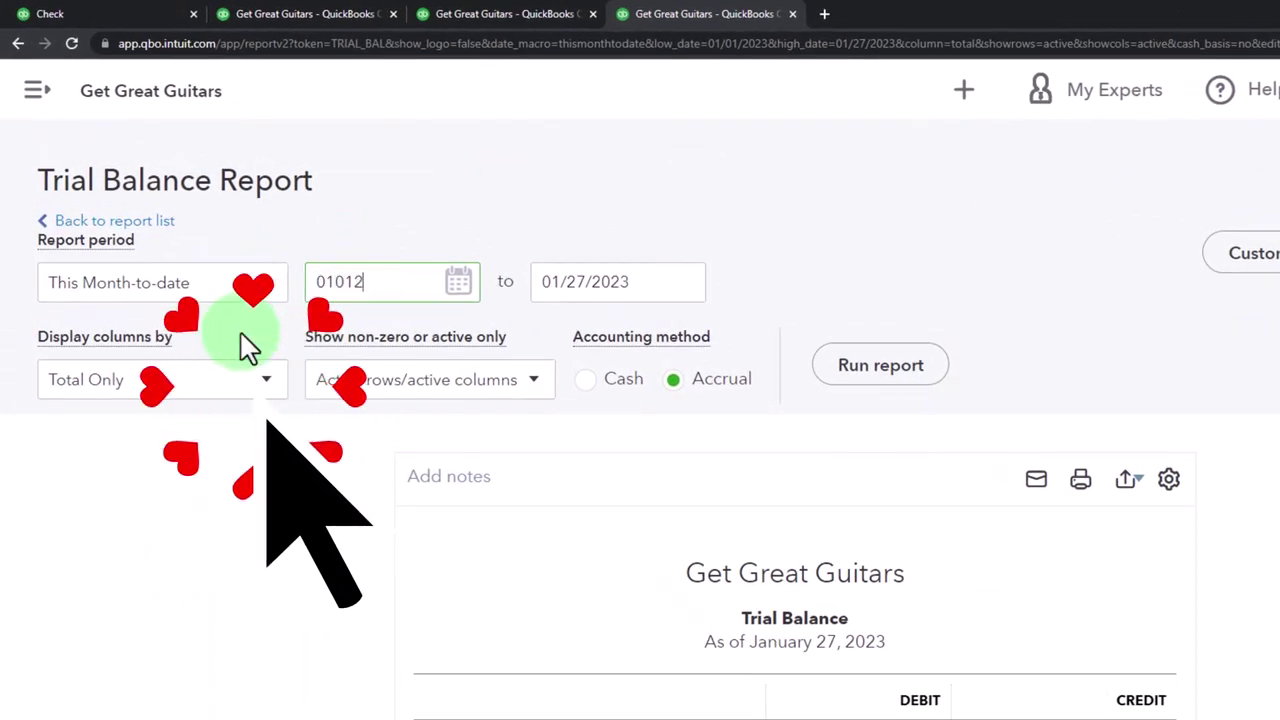
type("023")
key("Tab")
type("022823")
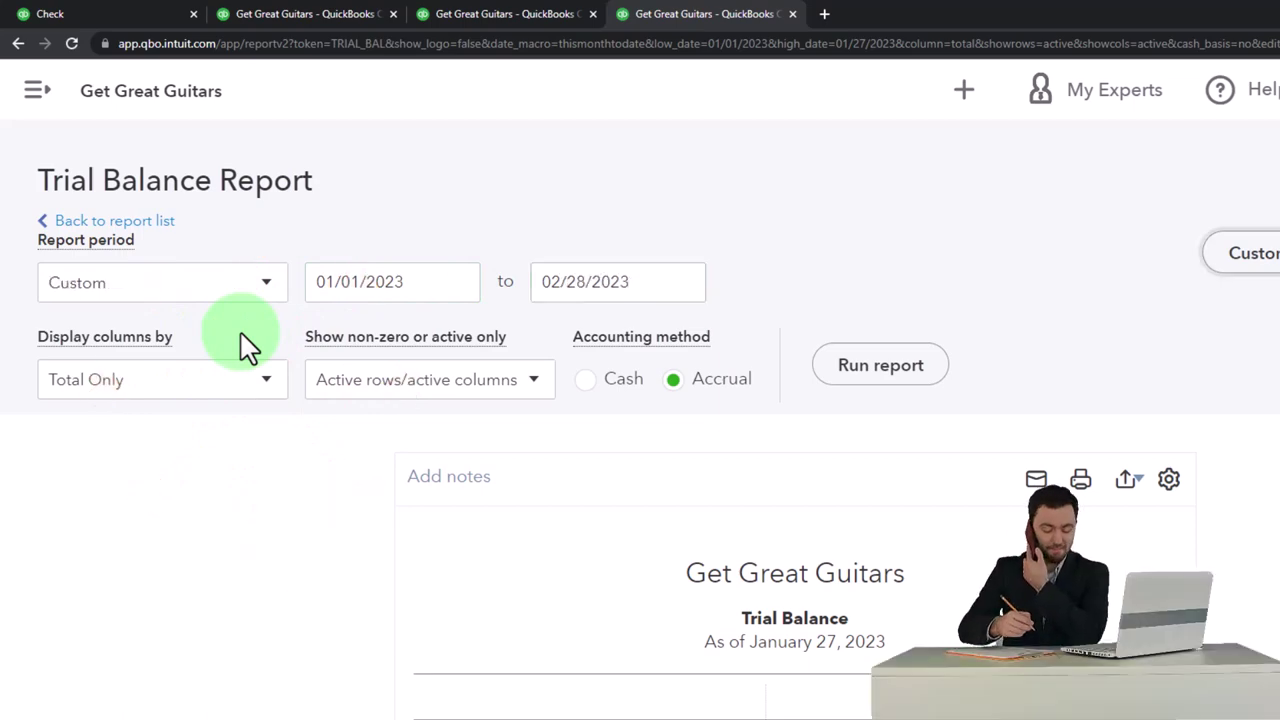
left_click(272, 378)
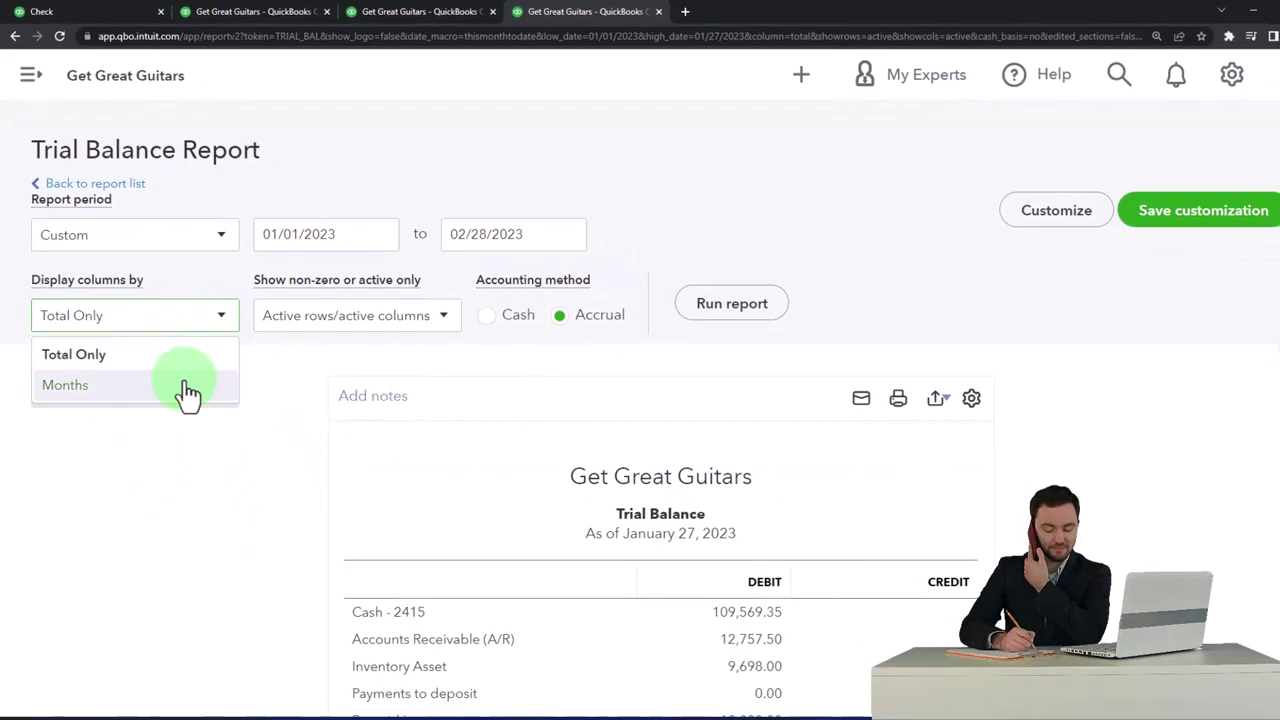
left_click(715, 308)
Step: Examine the January and February trial balance from the cash account through payroll liabilities and expenses to the debit and credit totals
scroll(974, 402, "down", 3)
key("ctrl+plus")
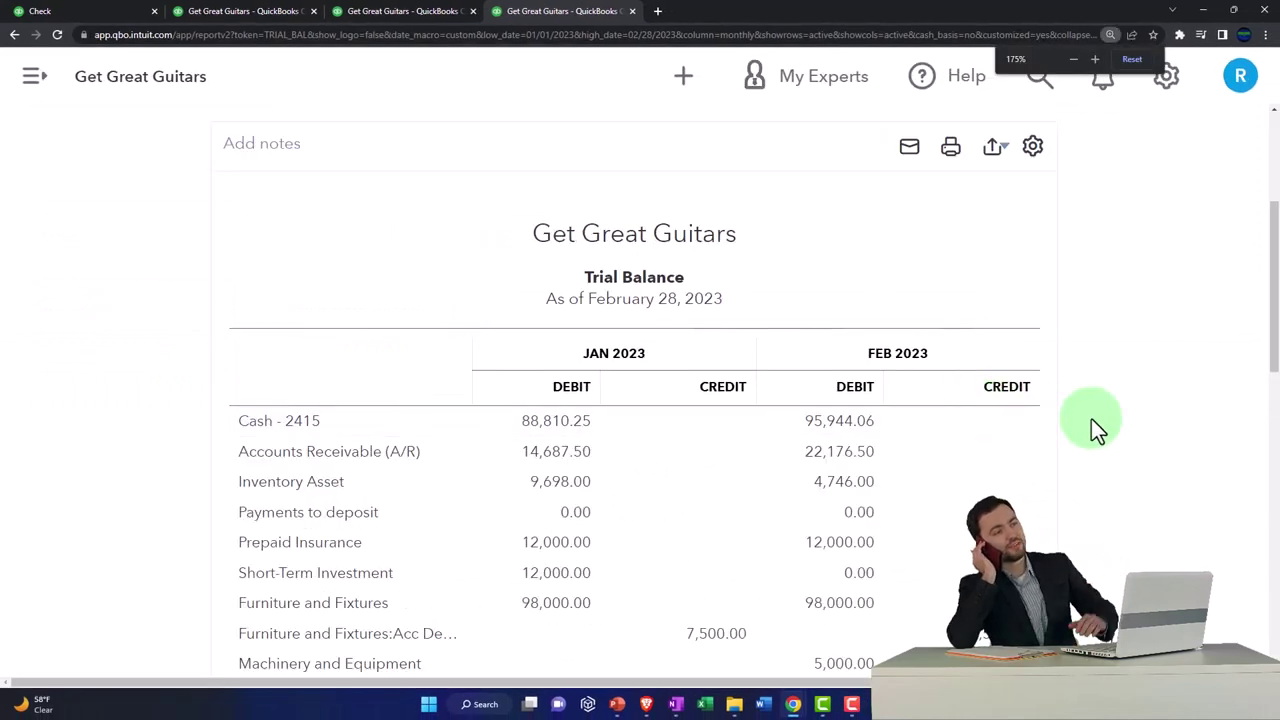
scroll(1091, 427, "down", 1)
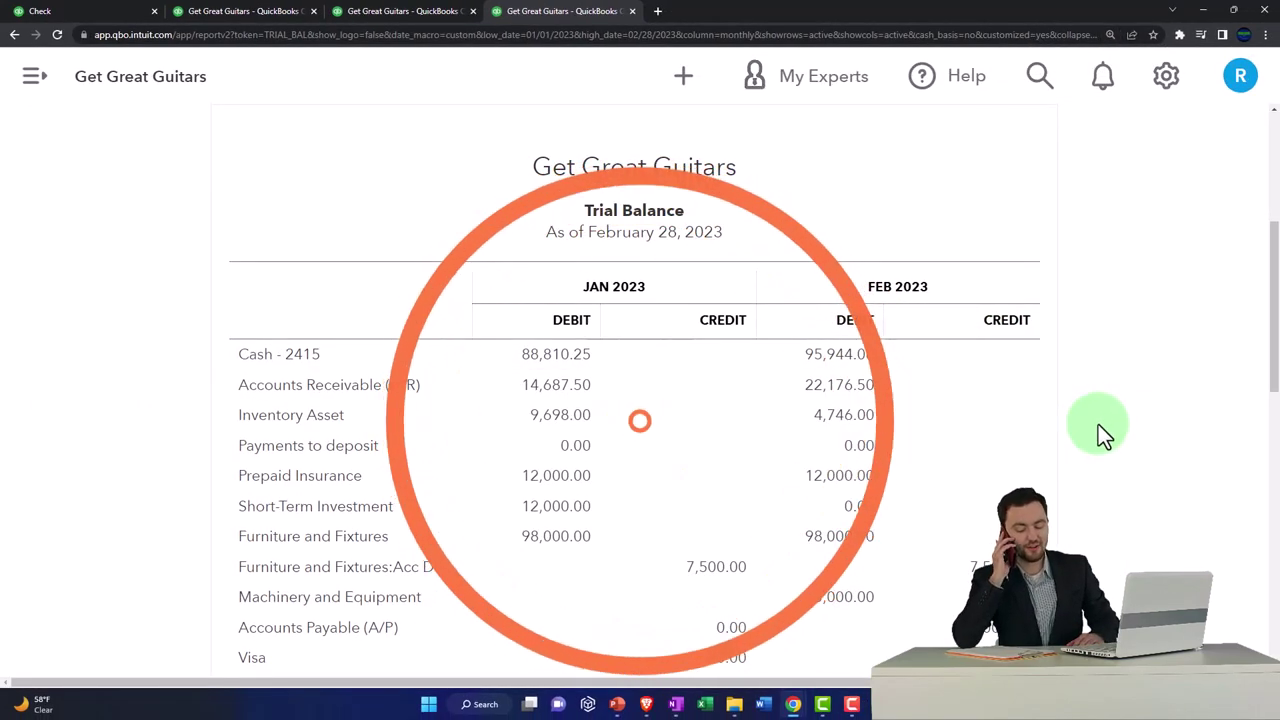
scroll(1098, 430, "down", 1)
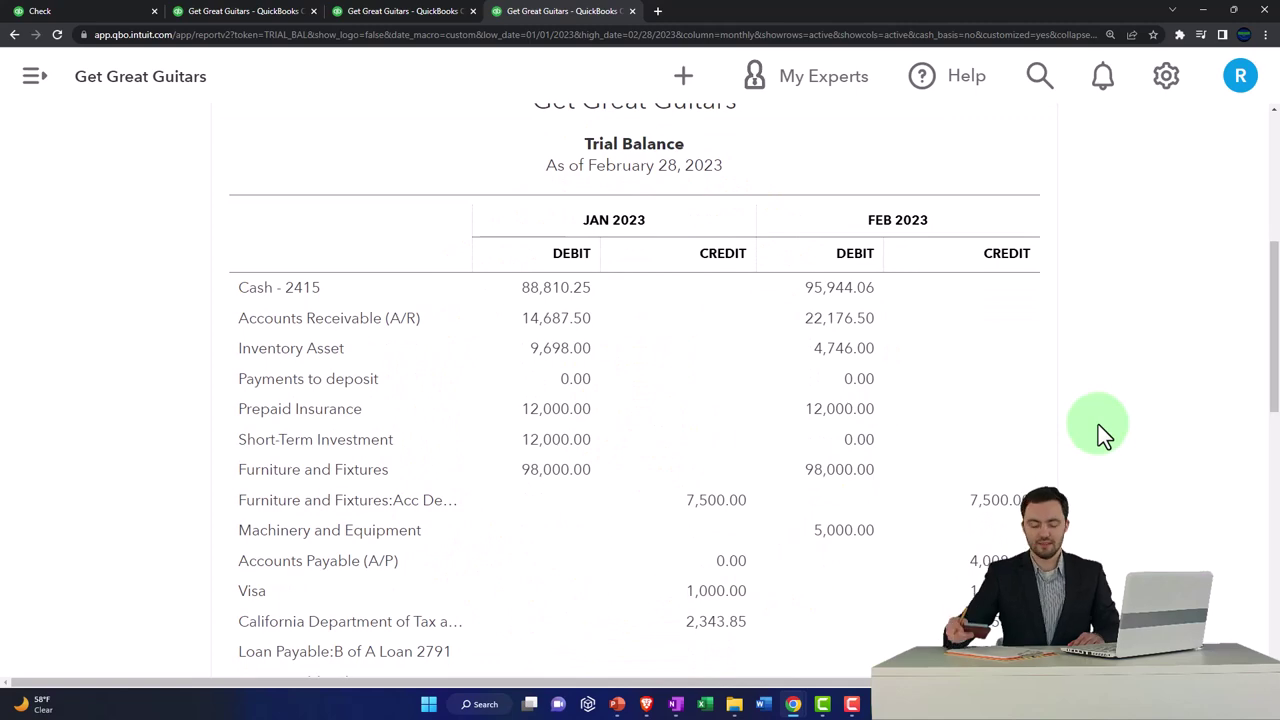
scroll(1098, 428, "down", 1)
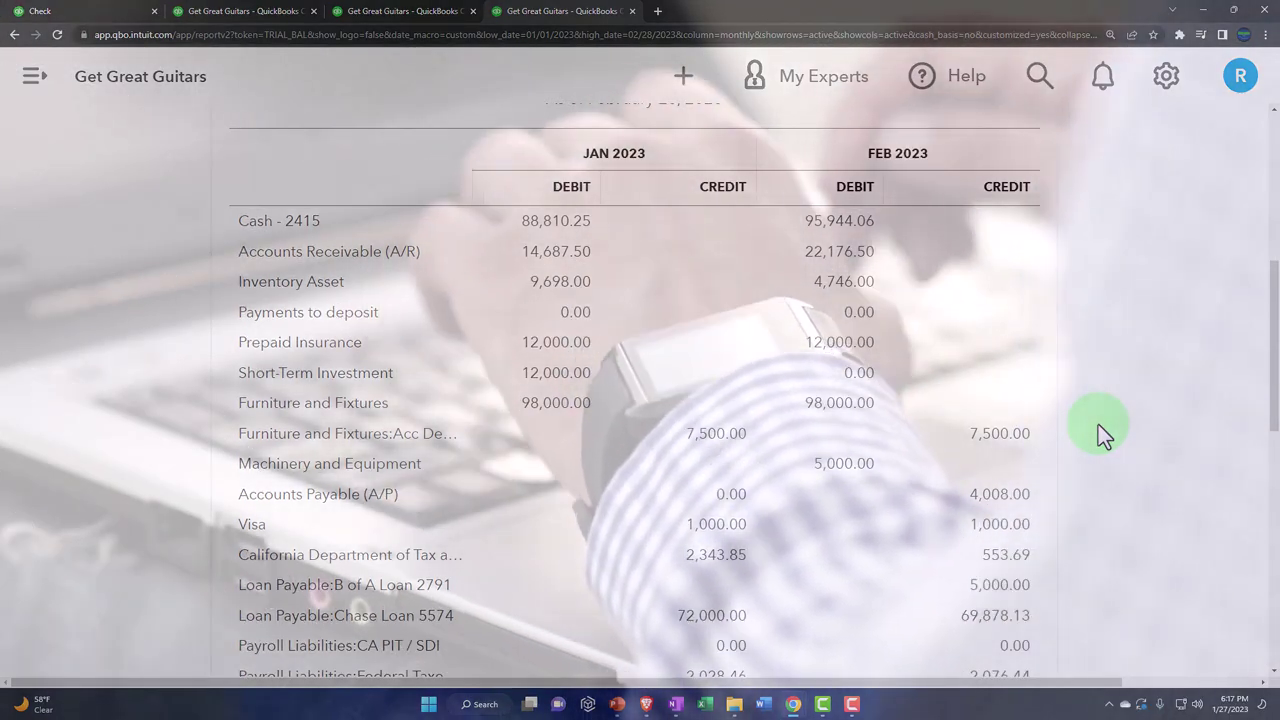
scroll(1098, 428, "down", 2)
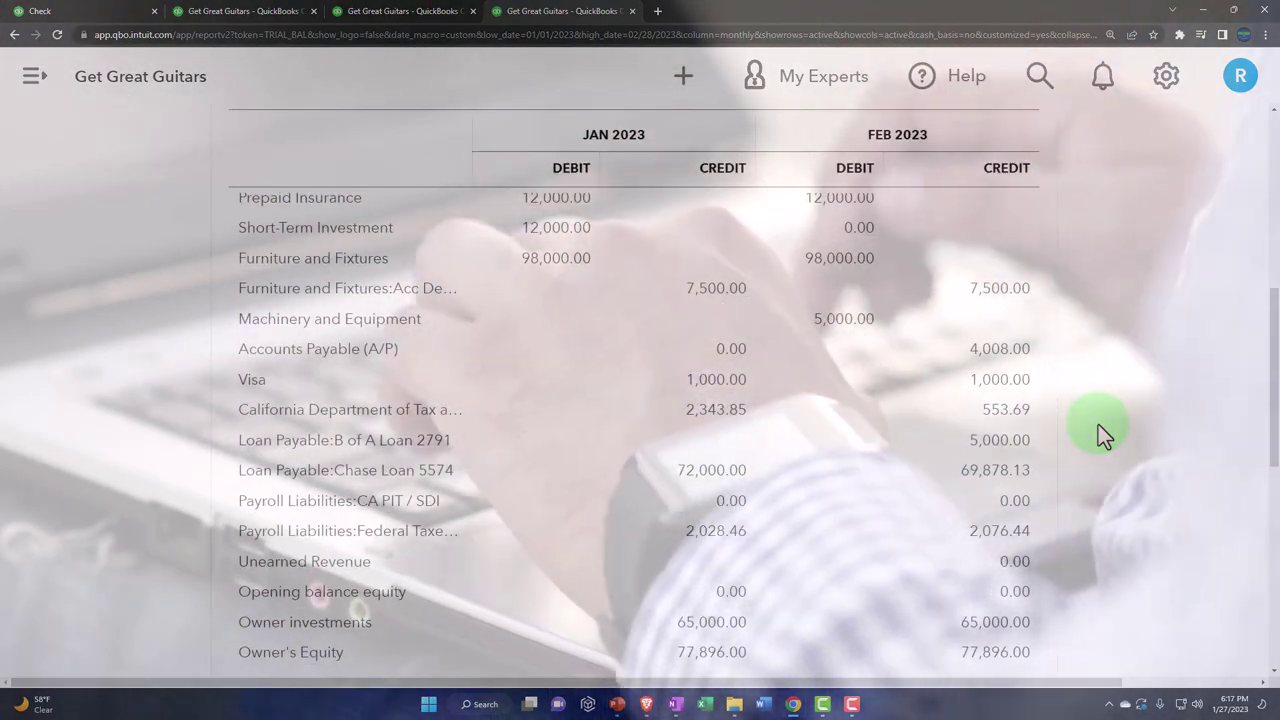
scroll(1098, 428, "down", 1)
scroll(1098, 428, "down", 1)
scroll(1098, 430, "down", 1)
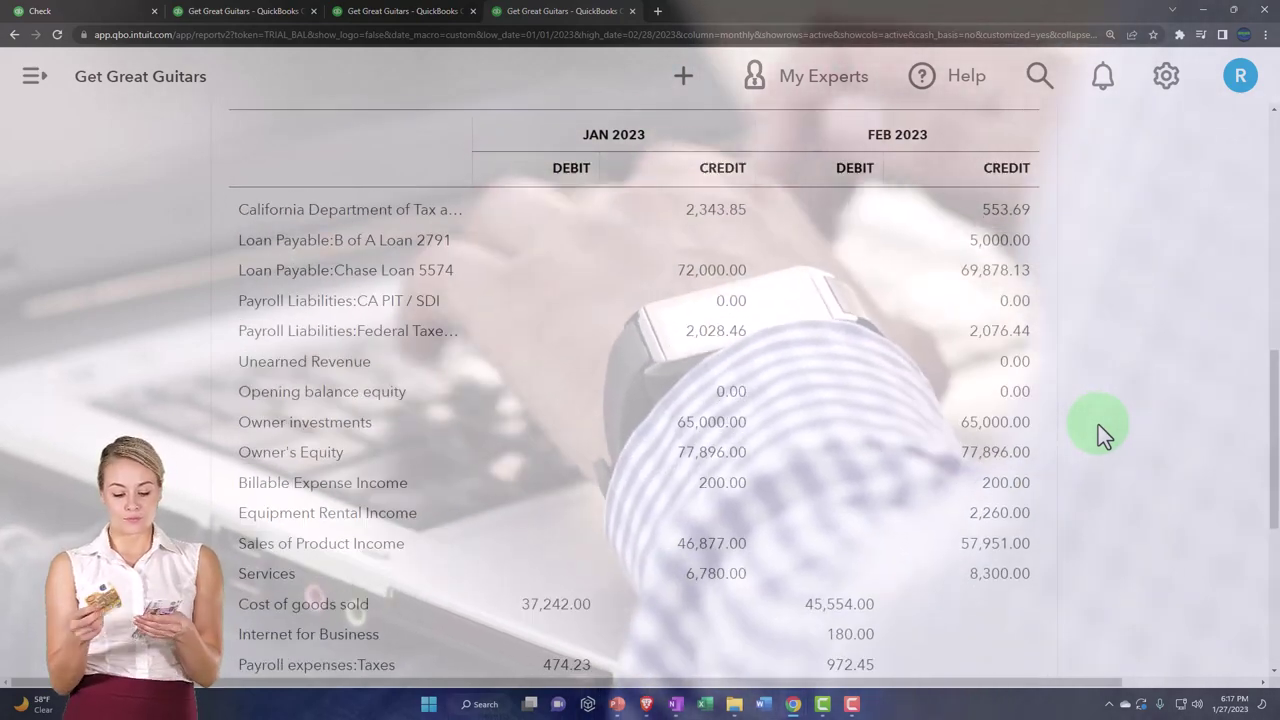
scroll(1098, 430, "down", 1)
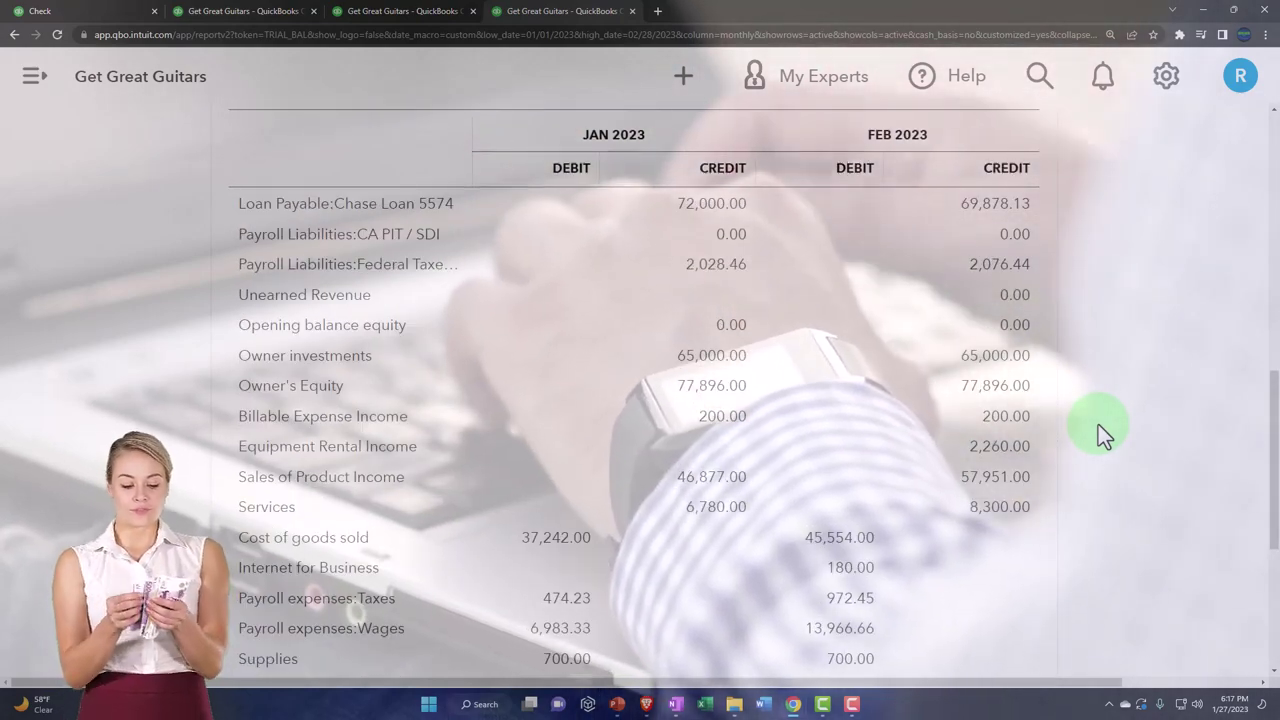
scroll(1098, 430, "down", 1)
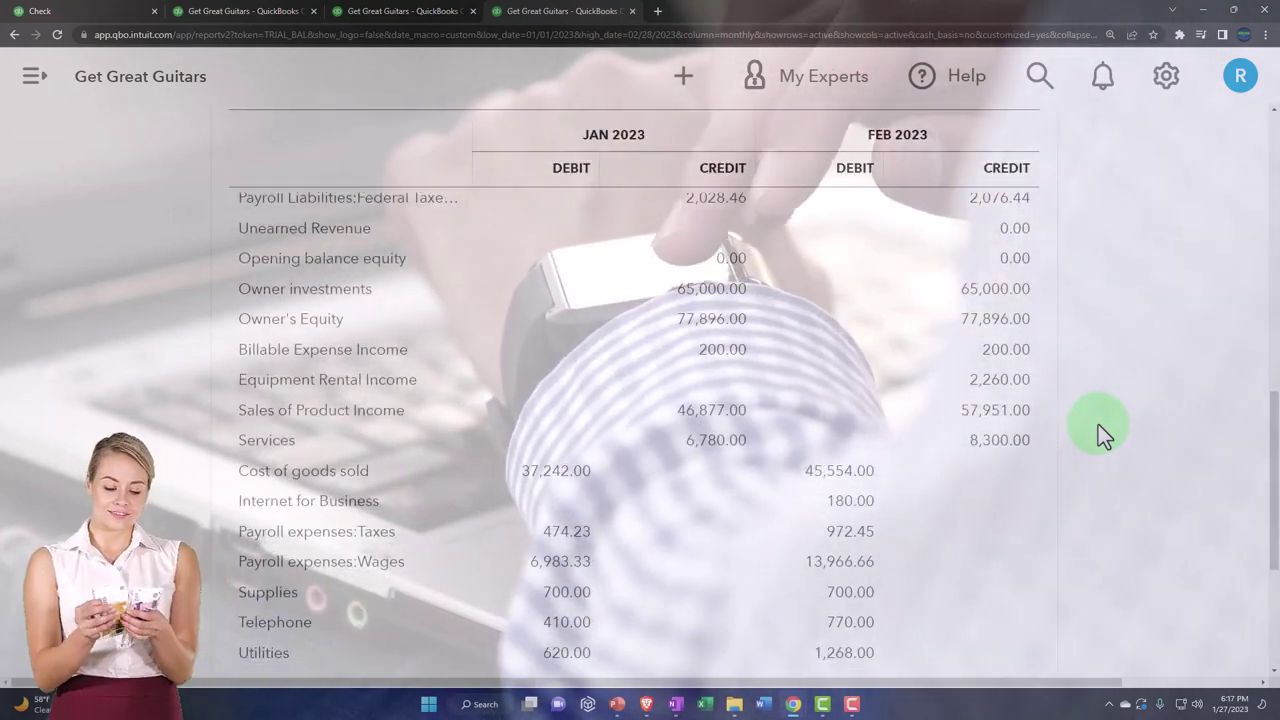
scroll(1098, 430, "down", 2)
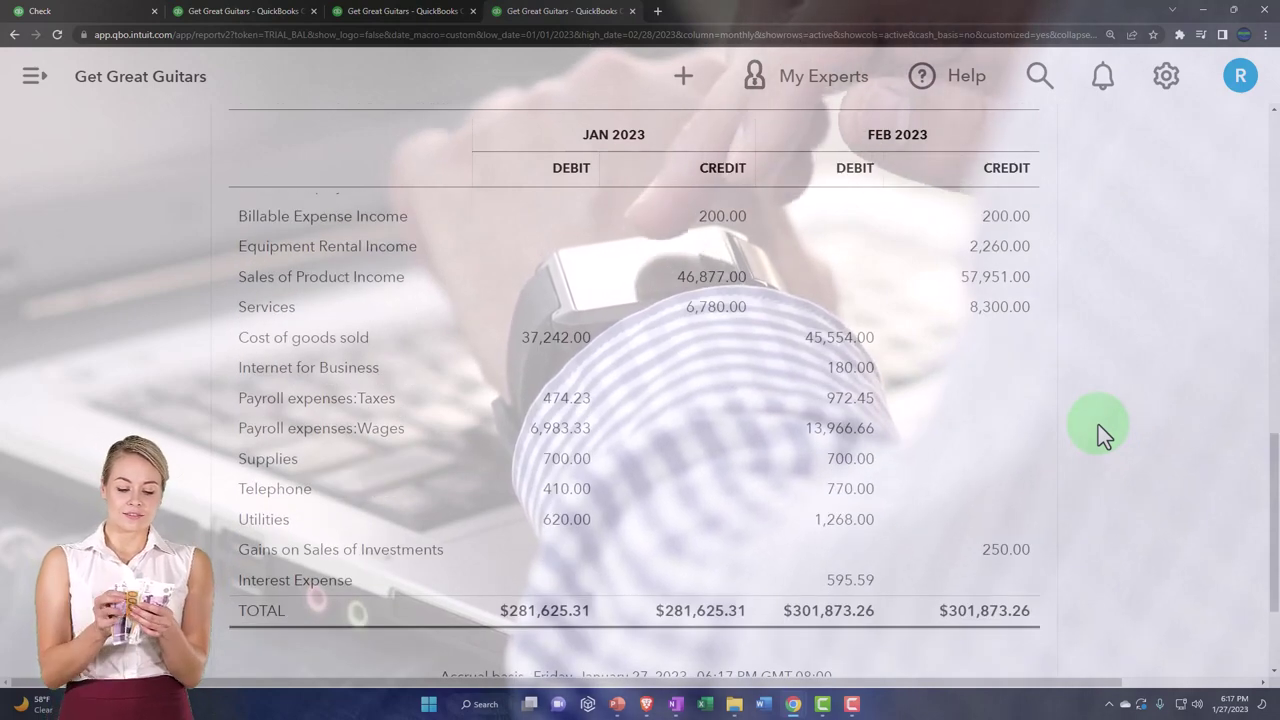